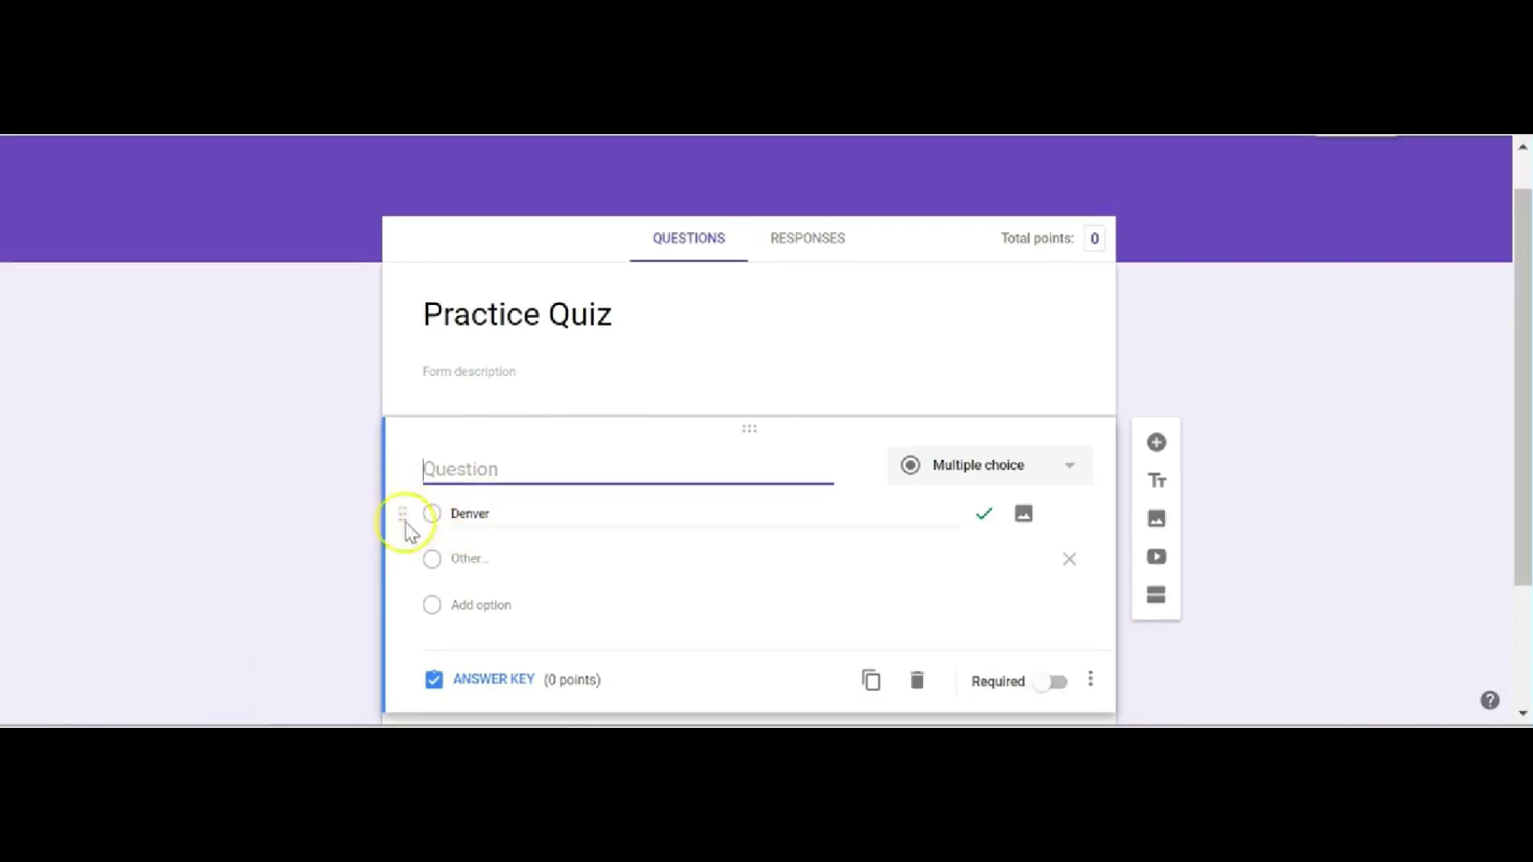
- Make sure the form is set as a quiz in the form's quiz settings and save the settings
scroll(689, 414, "up", 1)
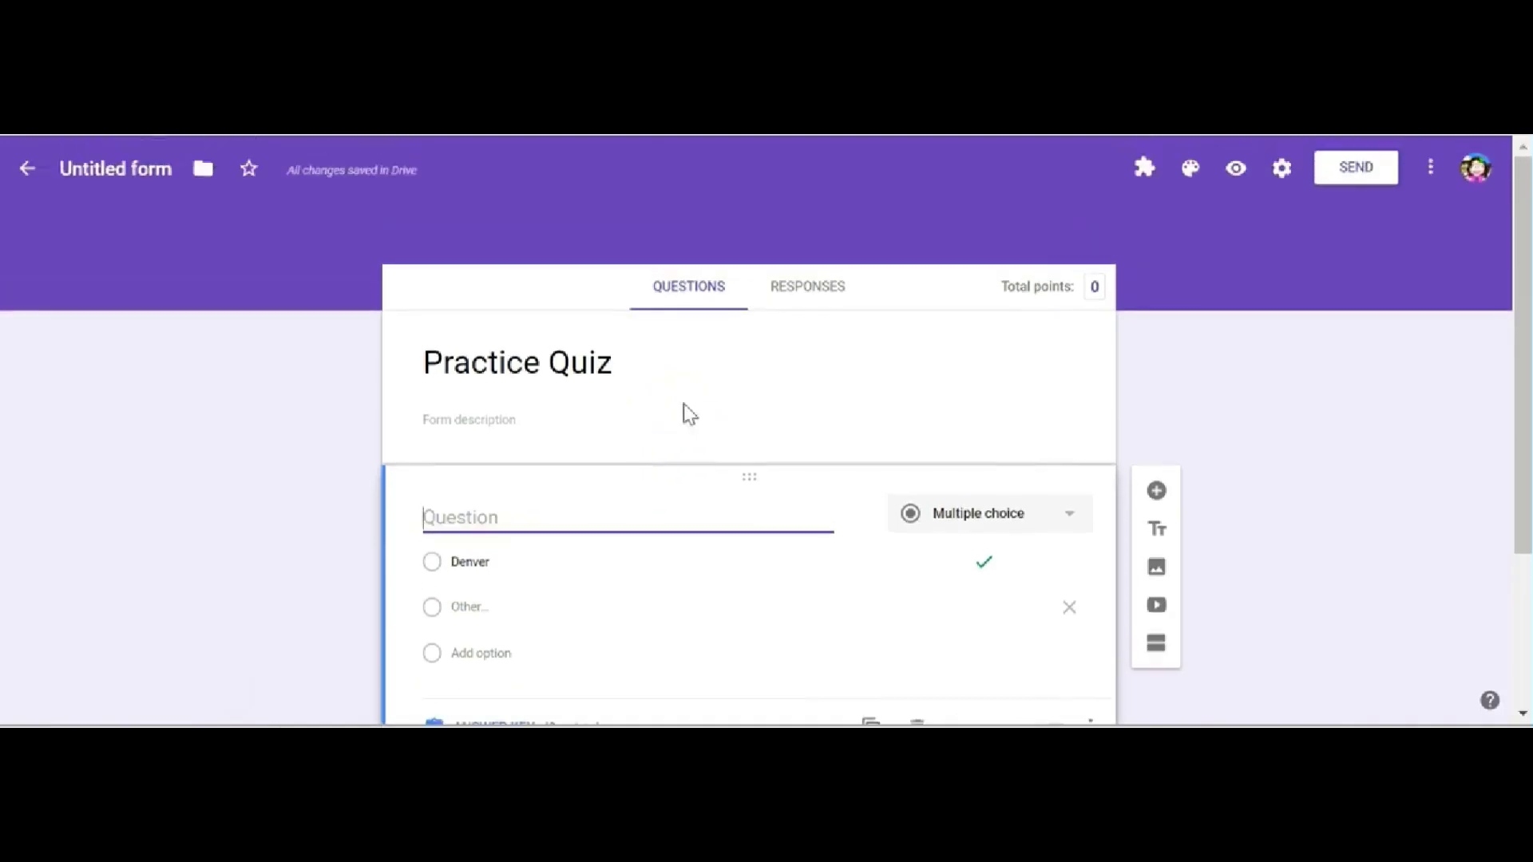
left_click(1281, 170)
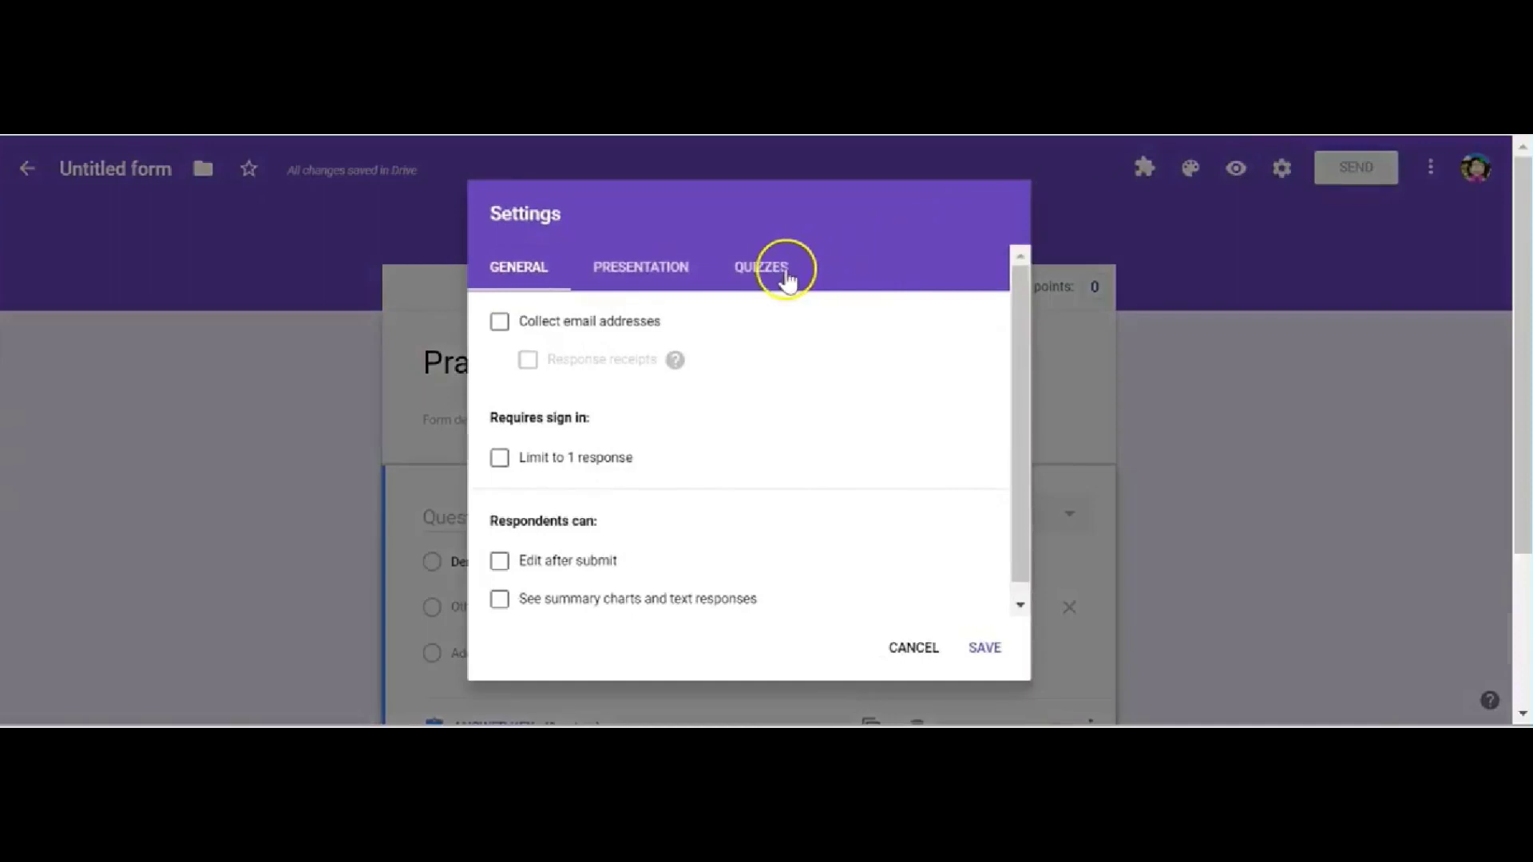
left_click(784, 276)
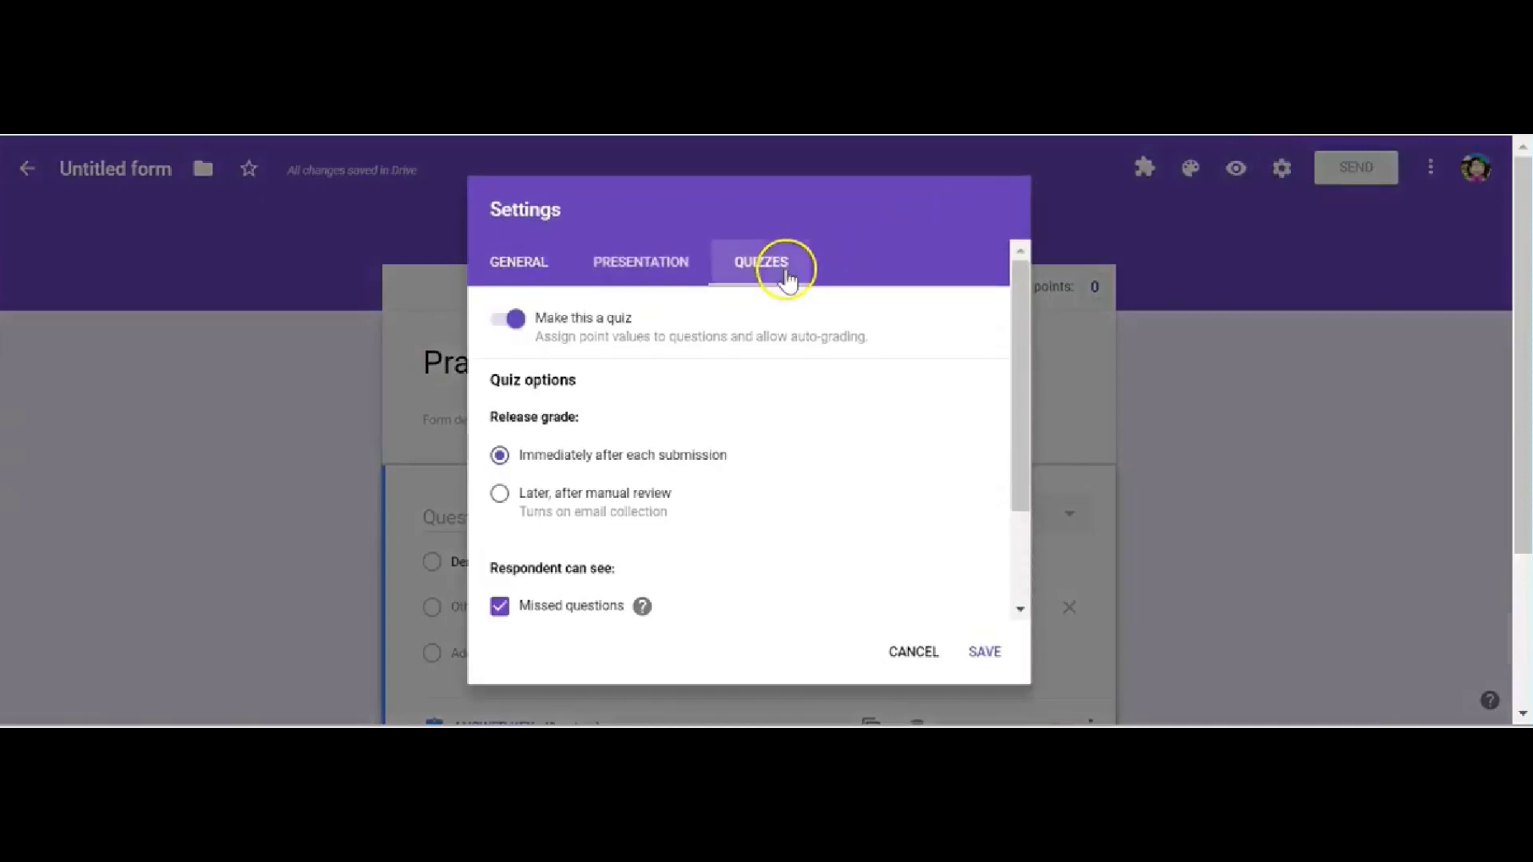
left_click(517, 323)
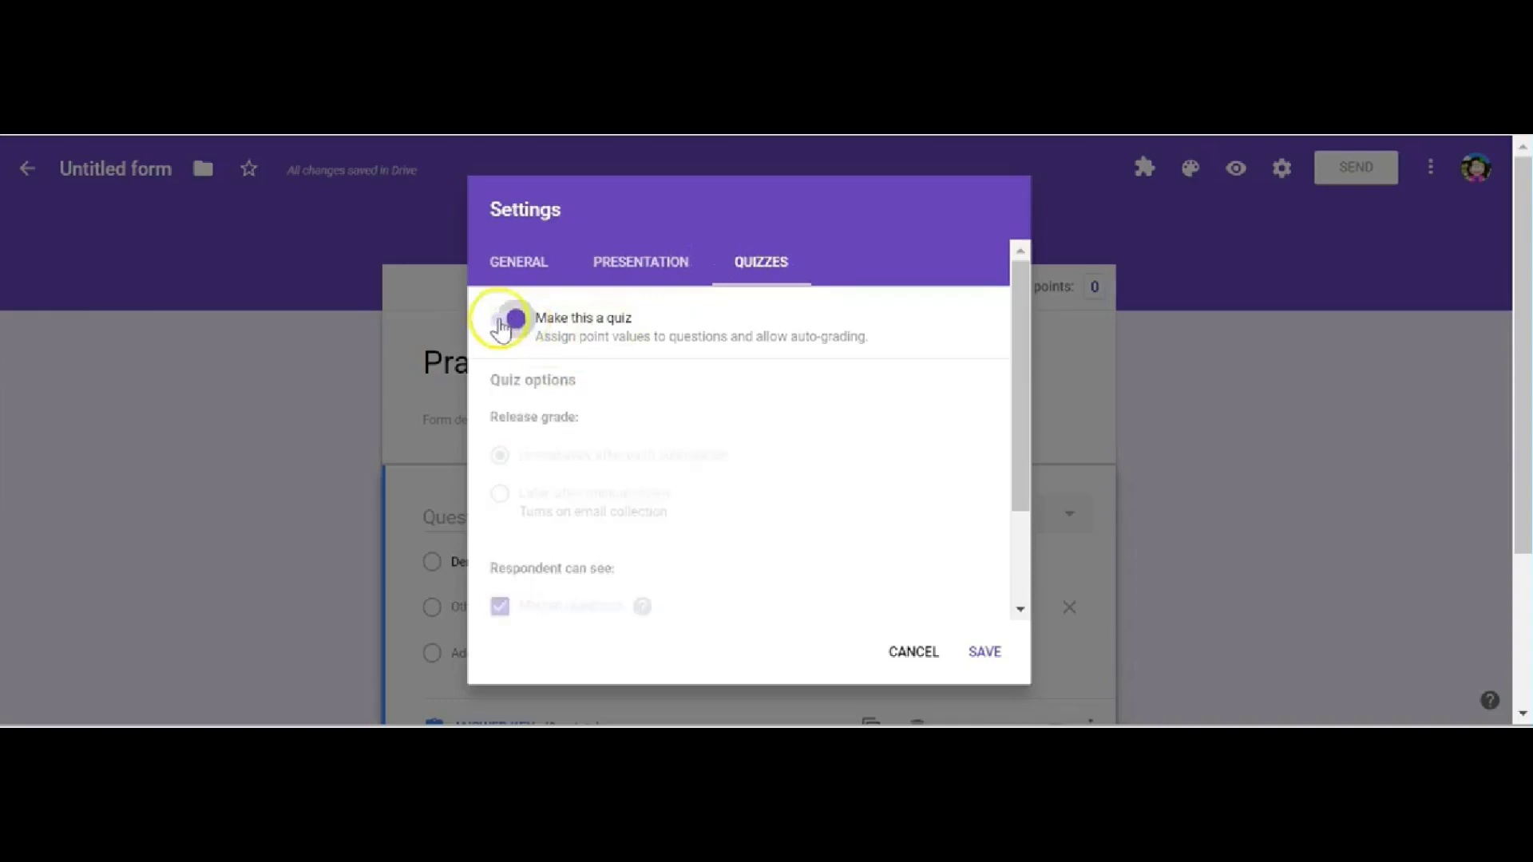
left_click(519, 322)
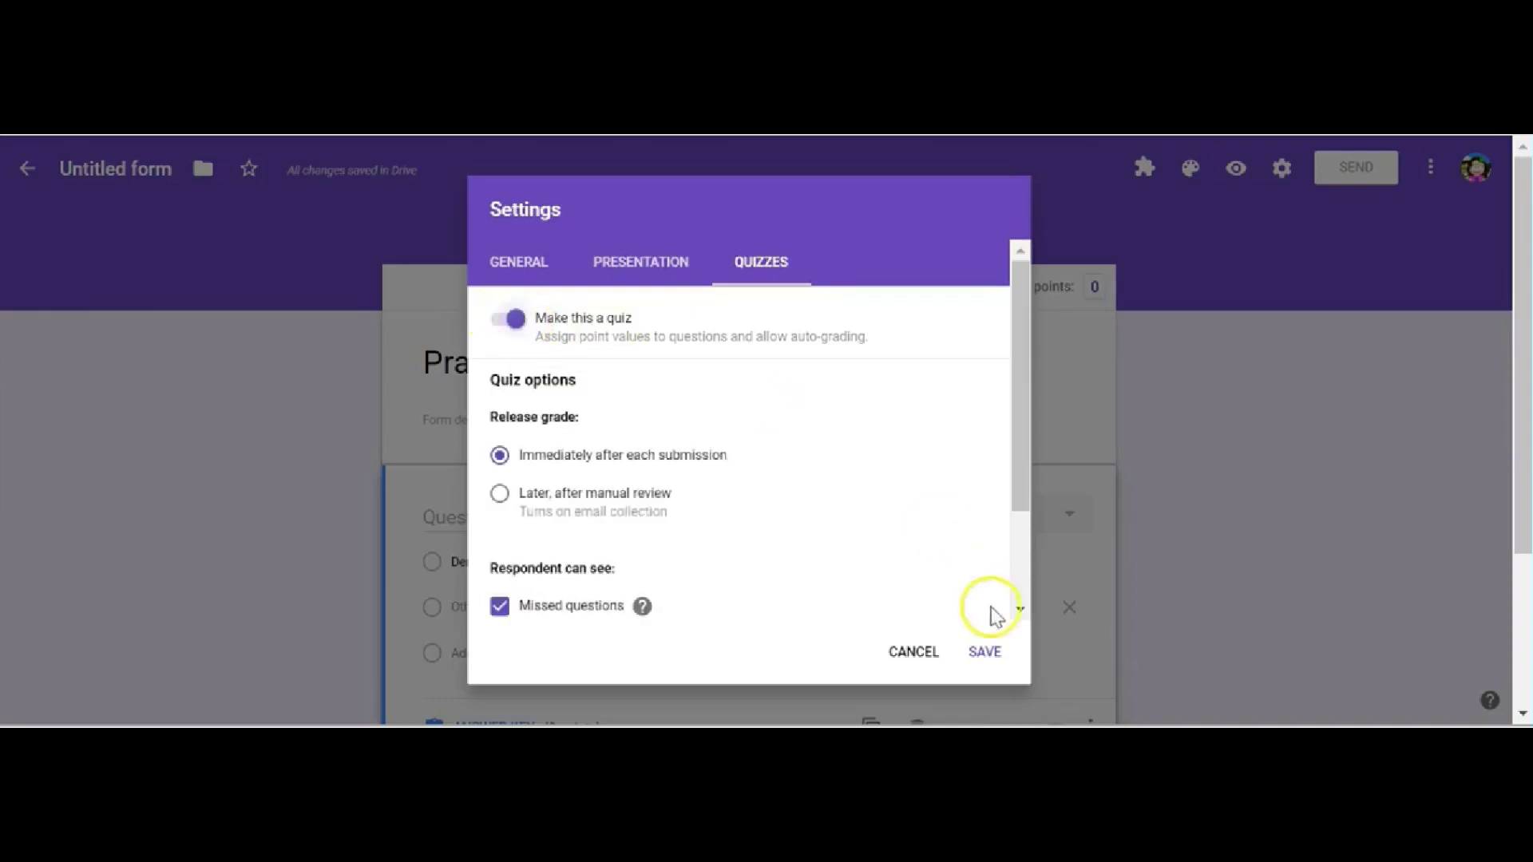
left_click(987, 653)
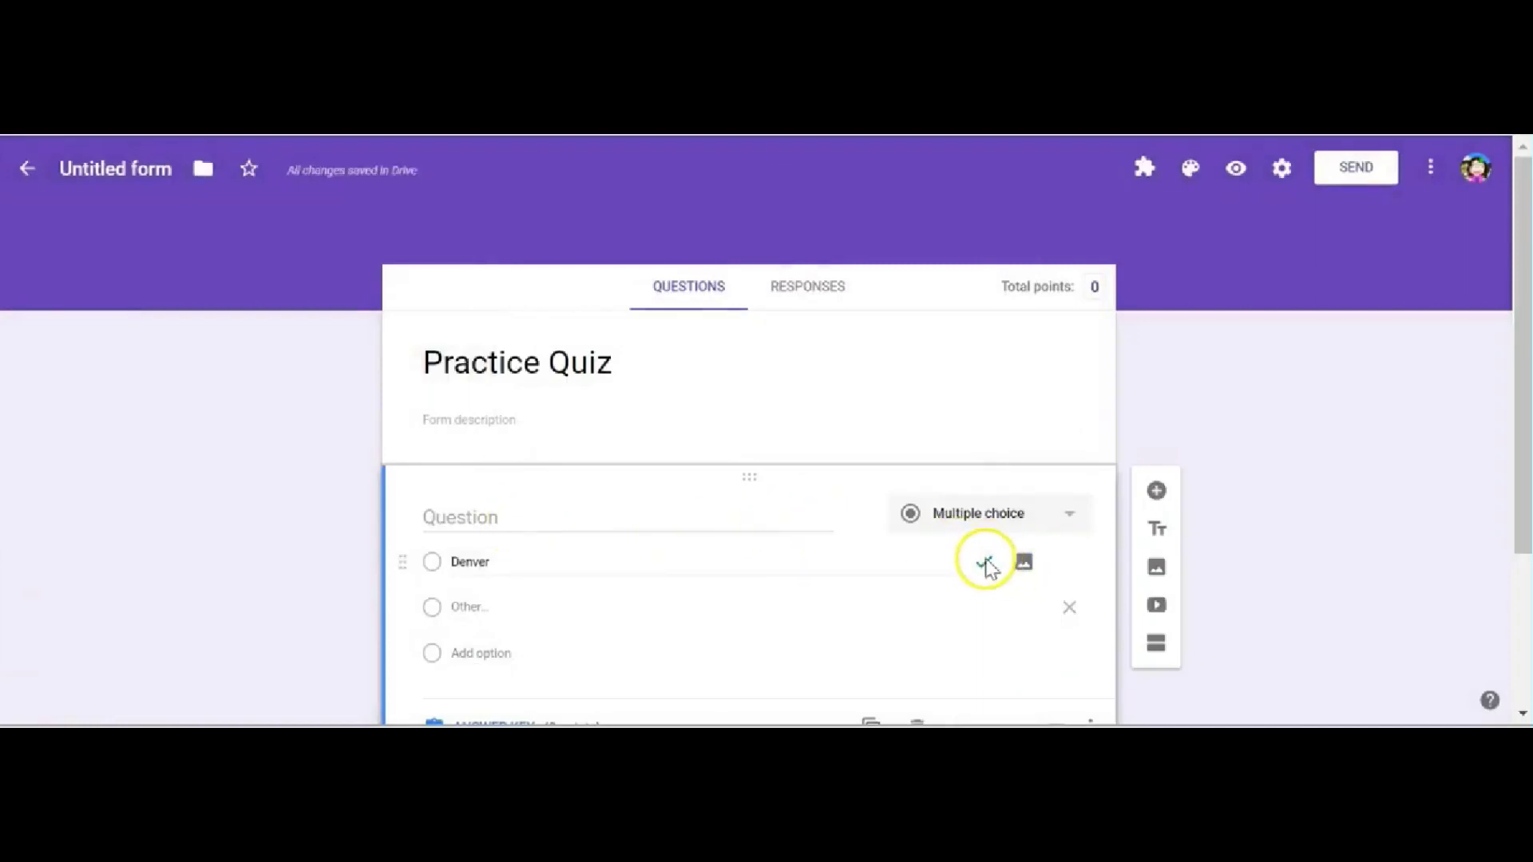
- Enter "What is the capital of Ohio?" as the first question and replace the Denver option with the suggested answer Columbus
left_click(561, 519)
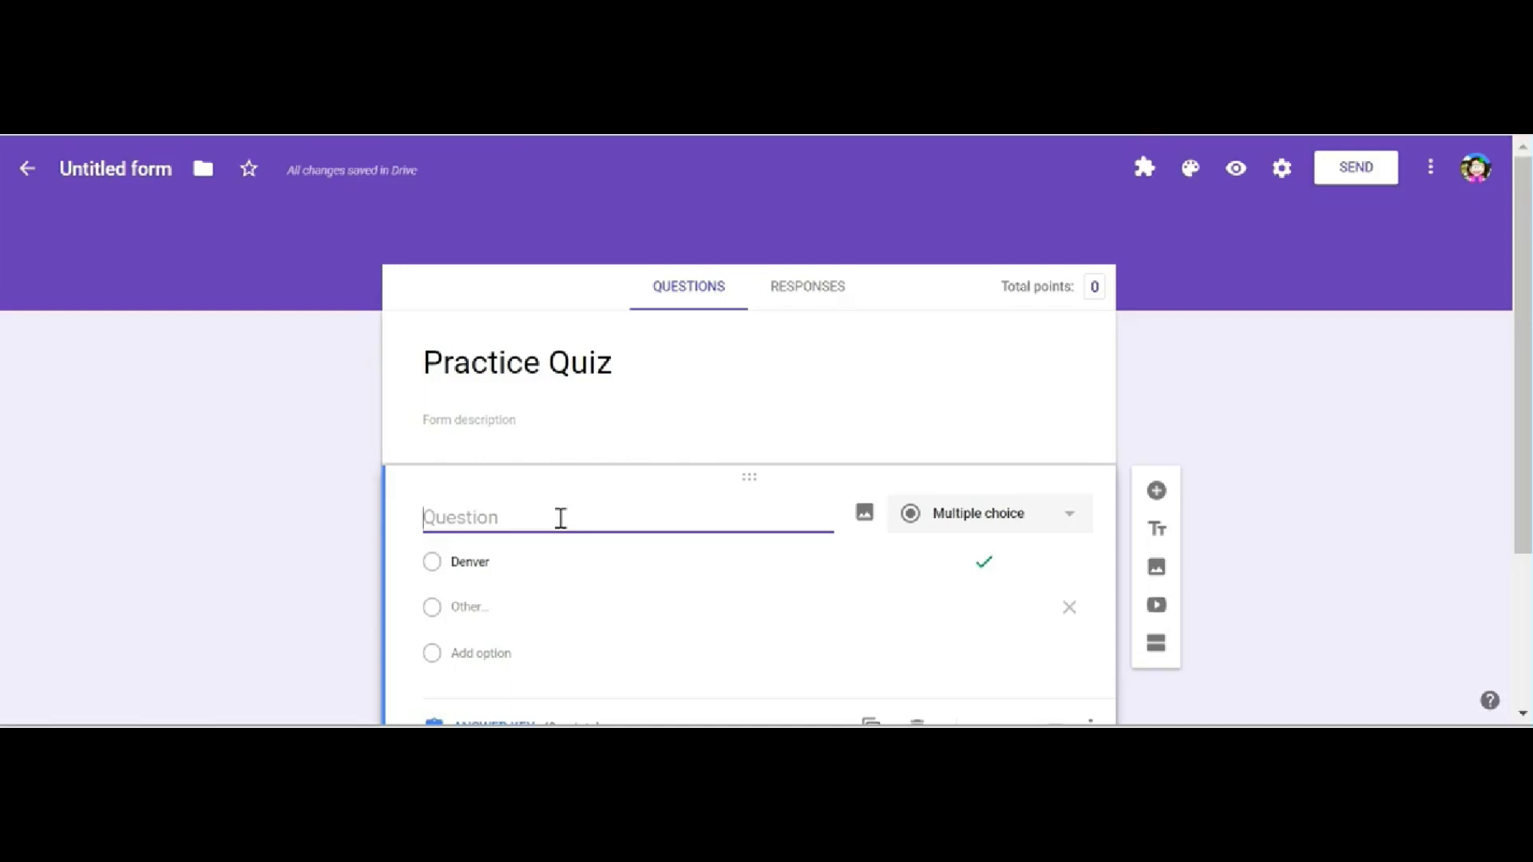
type("What is the capital of Ohio?")
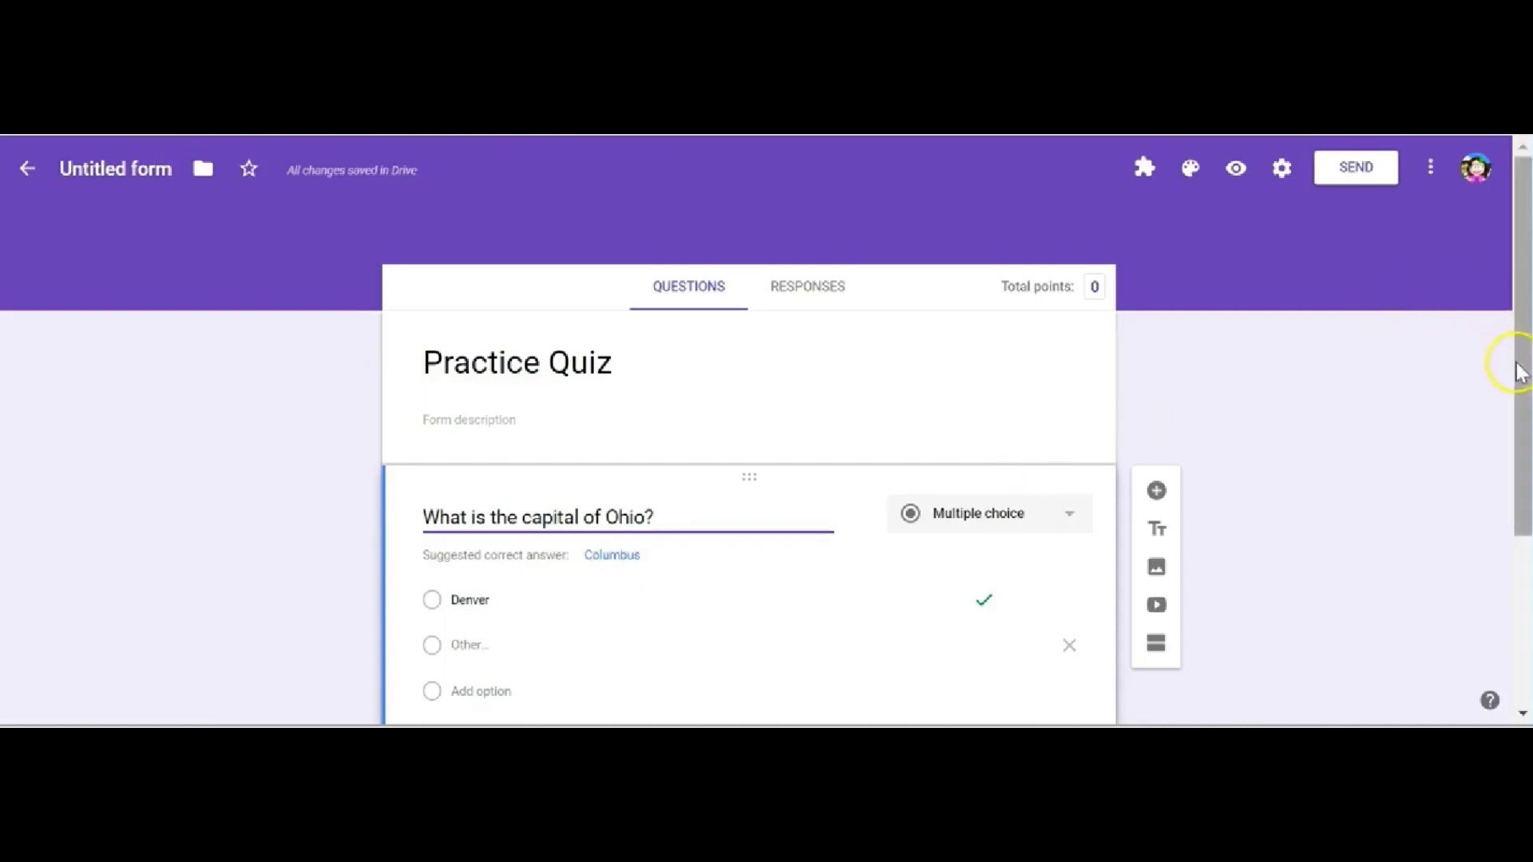
left_click(616, 557)
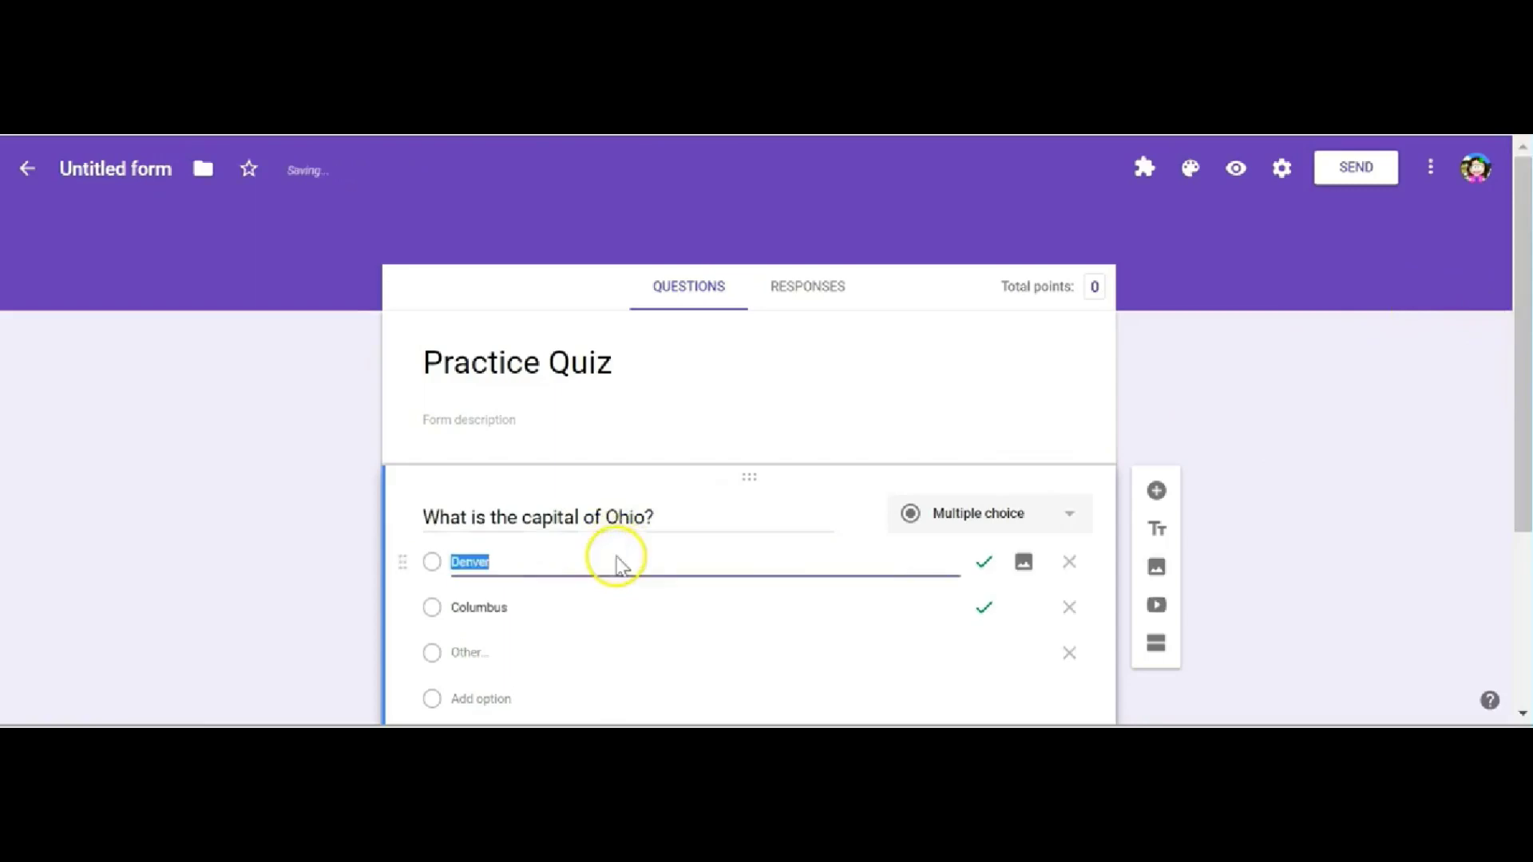
left_click(617, 558)
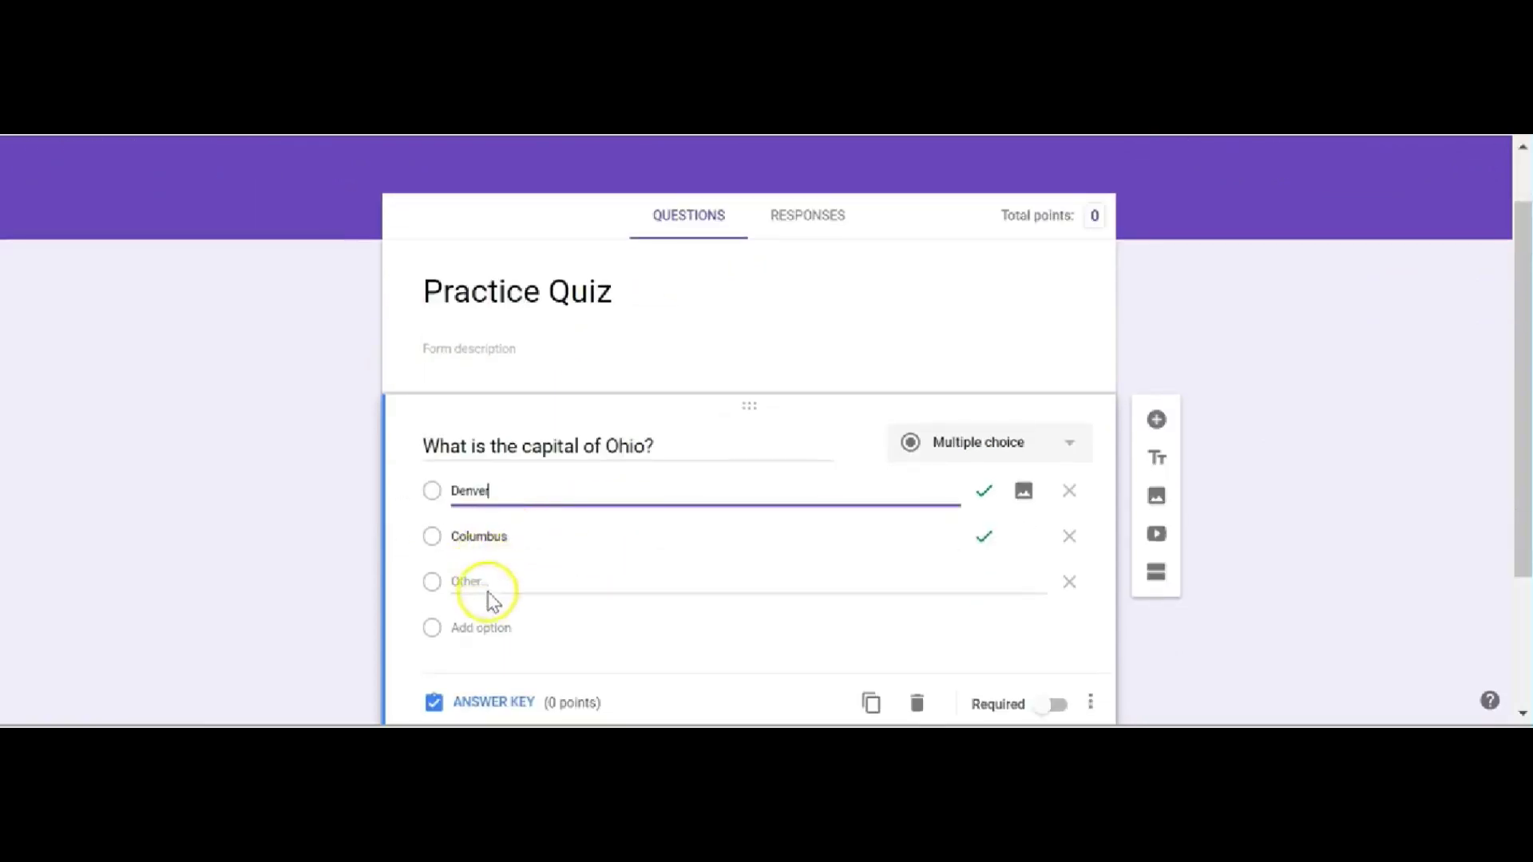
left_click(1070, 491)
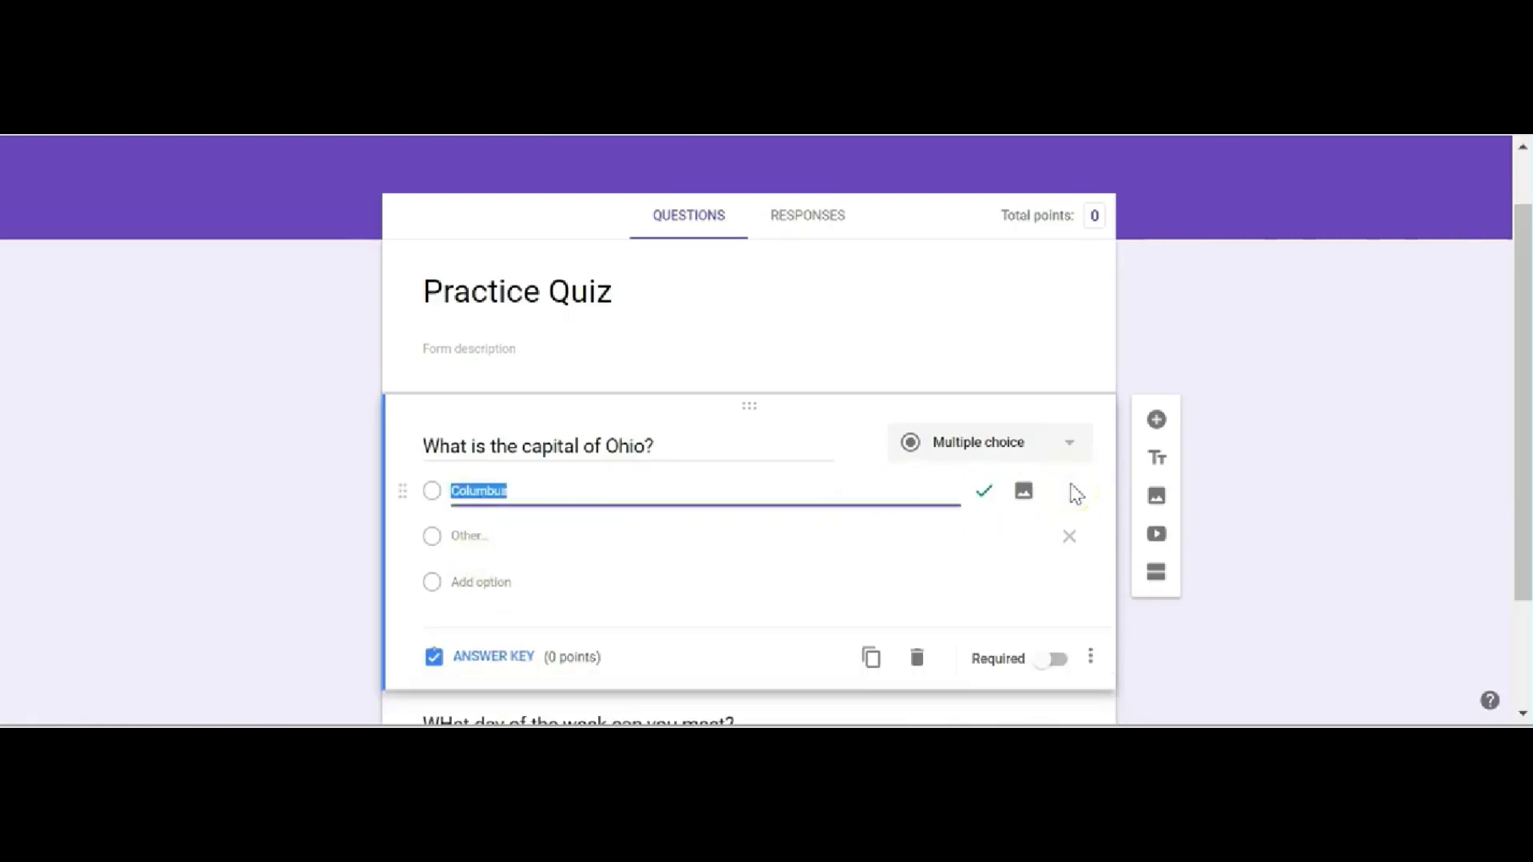
- Add Cleveland and Dayton as further answer options for the capital of Ohio question
left_click(488, 546)
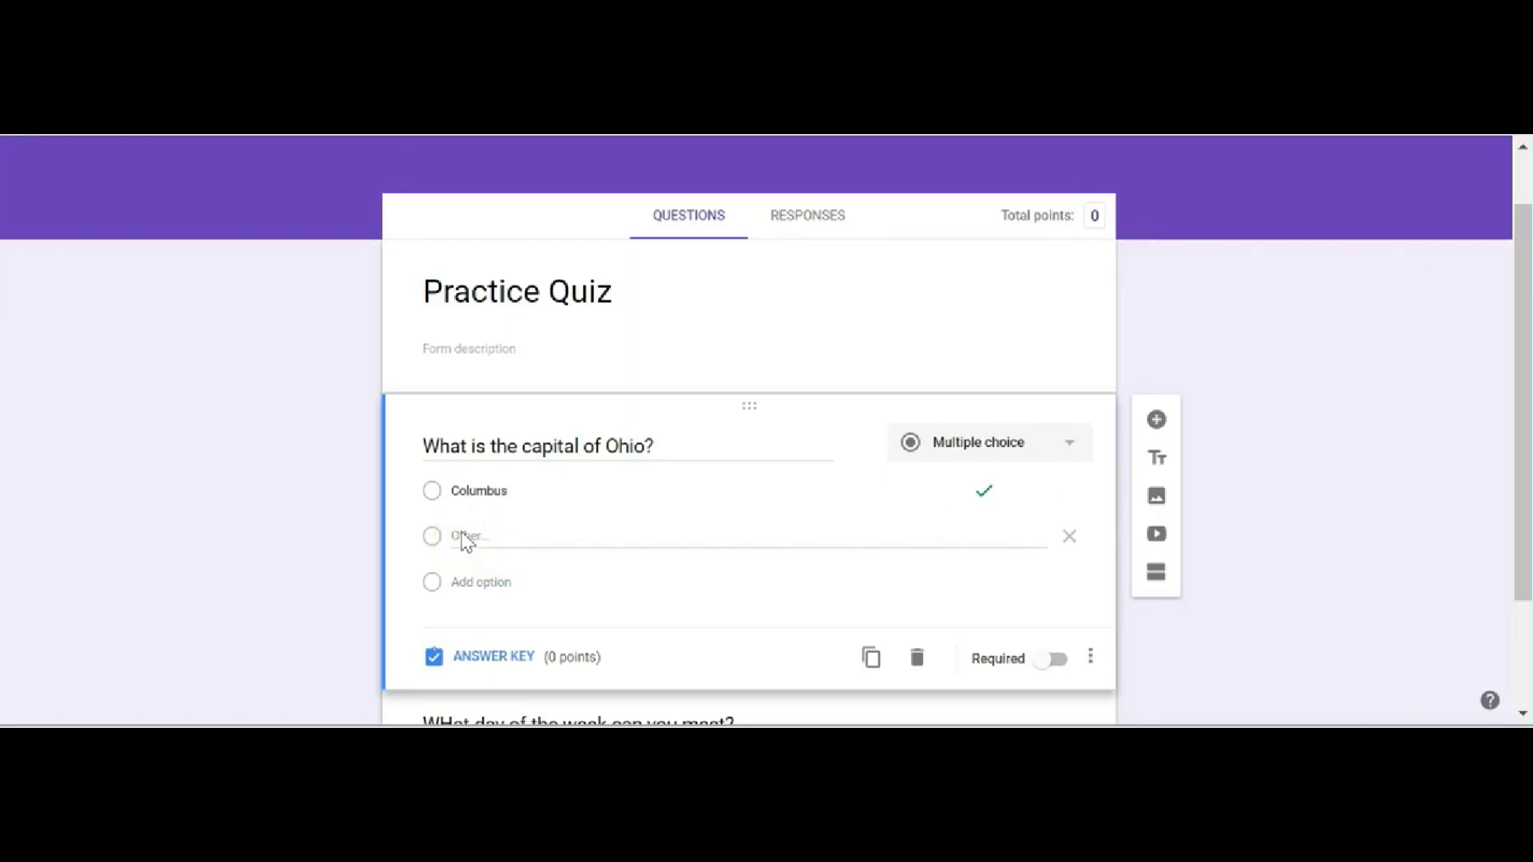
scroll(465, 541, "down", 1)
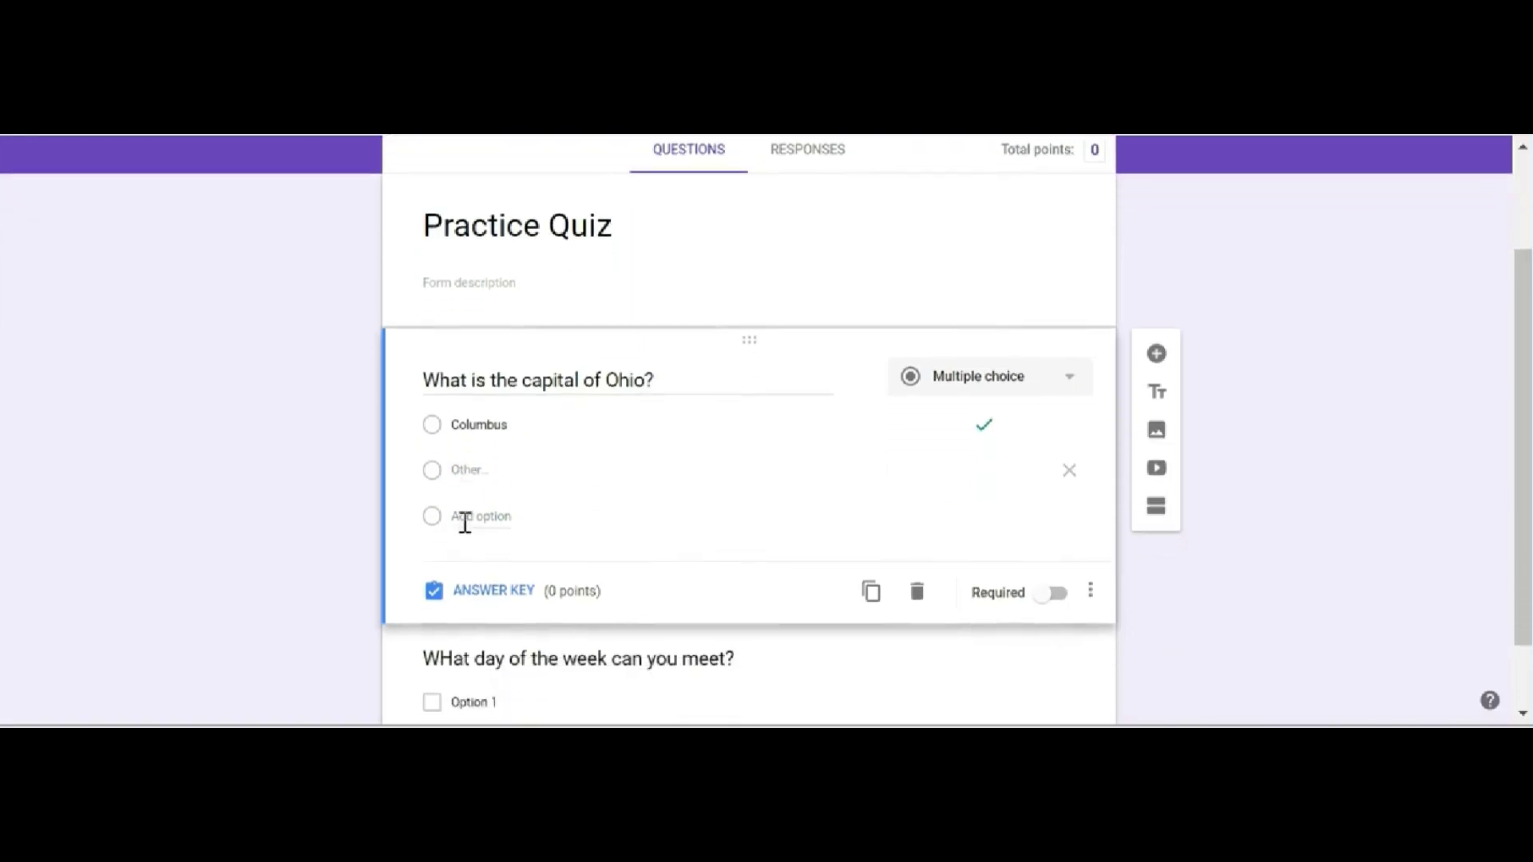
left_click(489, 515)
type("Cleveland")
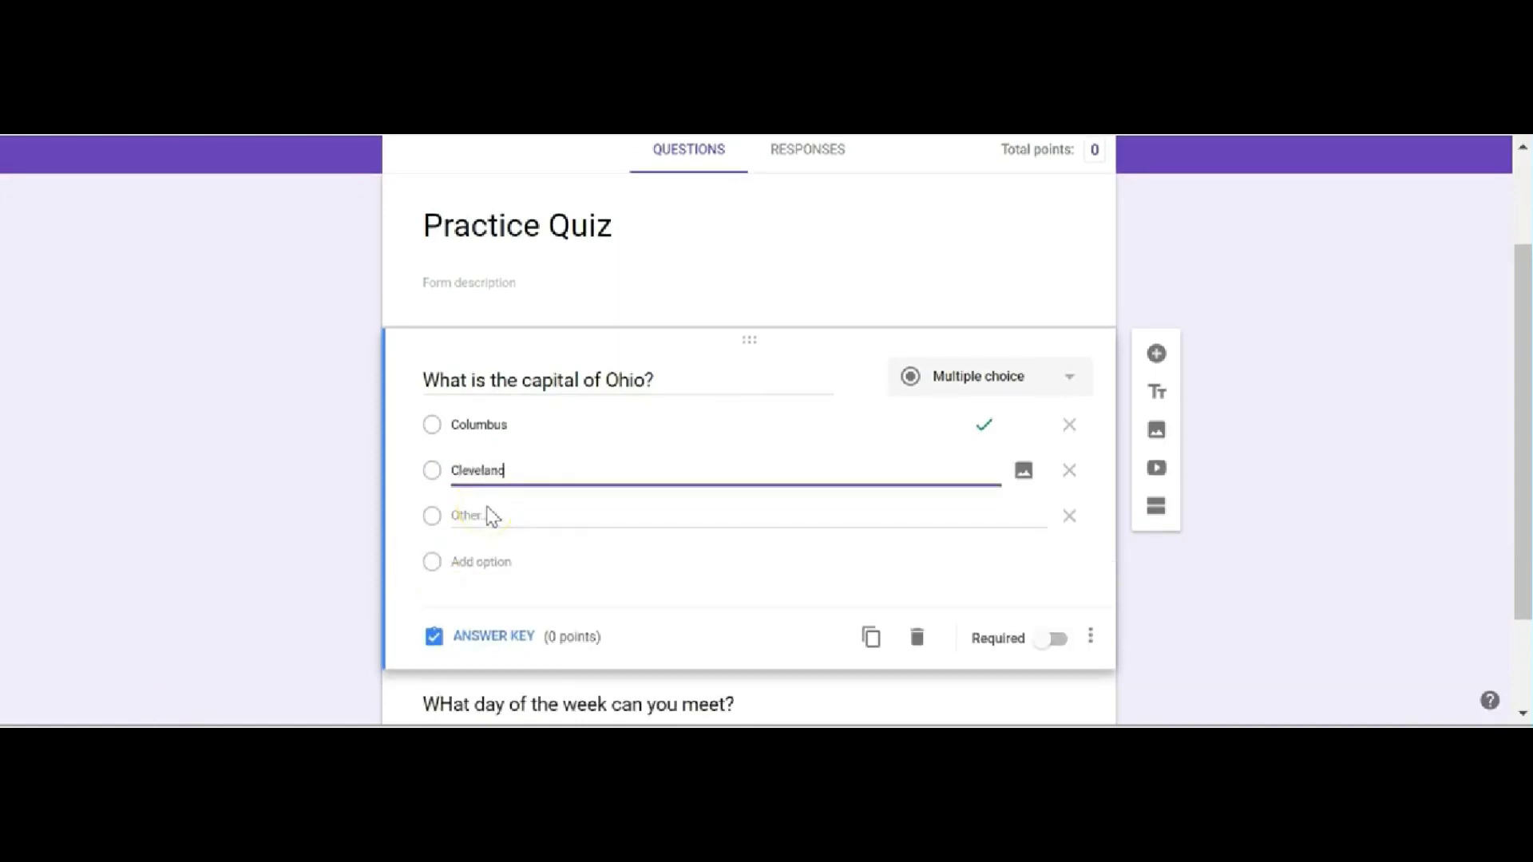
left_click(484, 515)
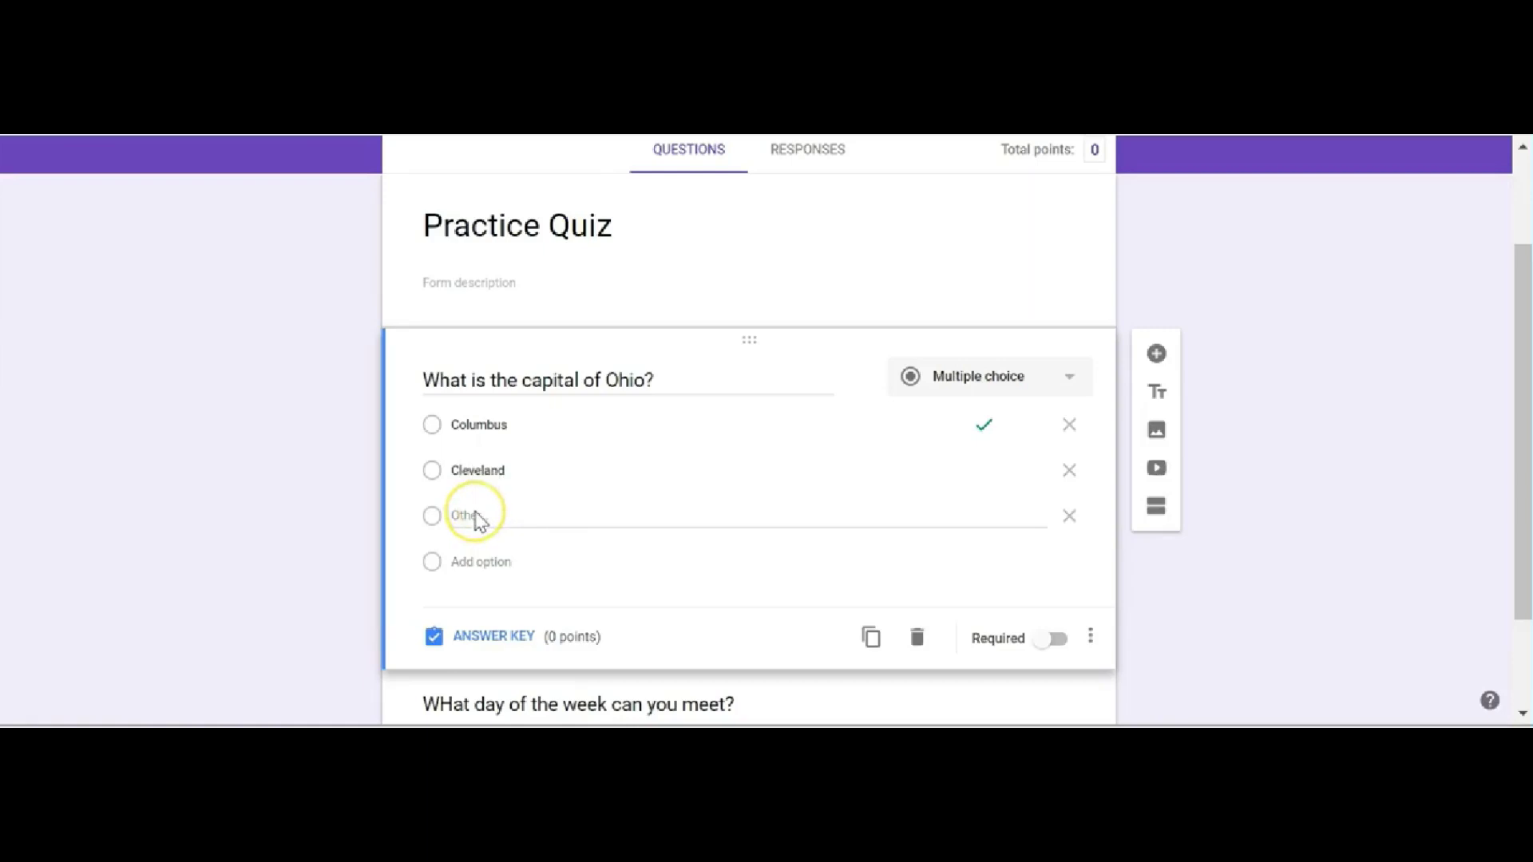
left_click(471, 561)
type("Dayton")
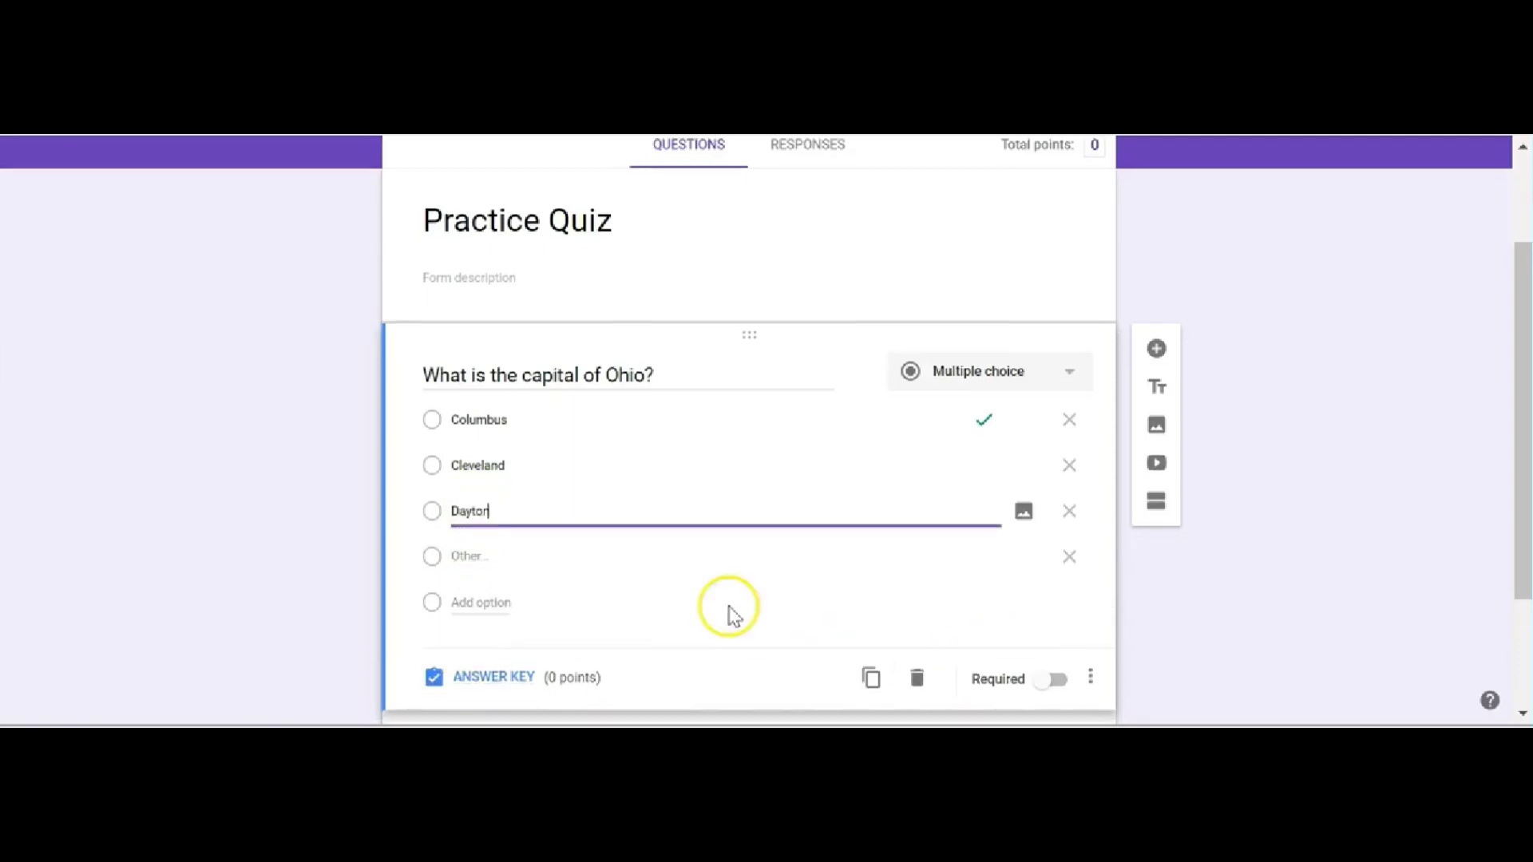
- Delete the "WHat day of the week can you meet?" question and add a new blank question below the Ohio question
scroll(729, 609, "down", 3)
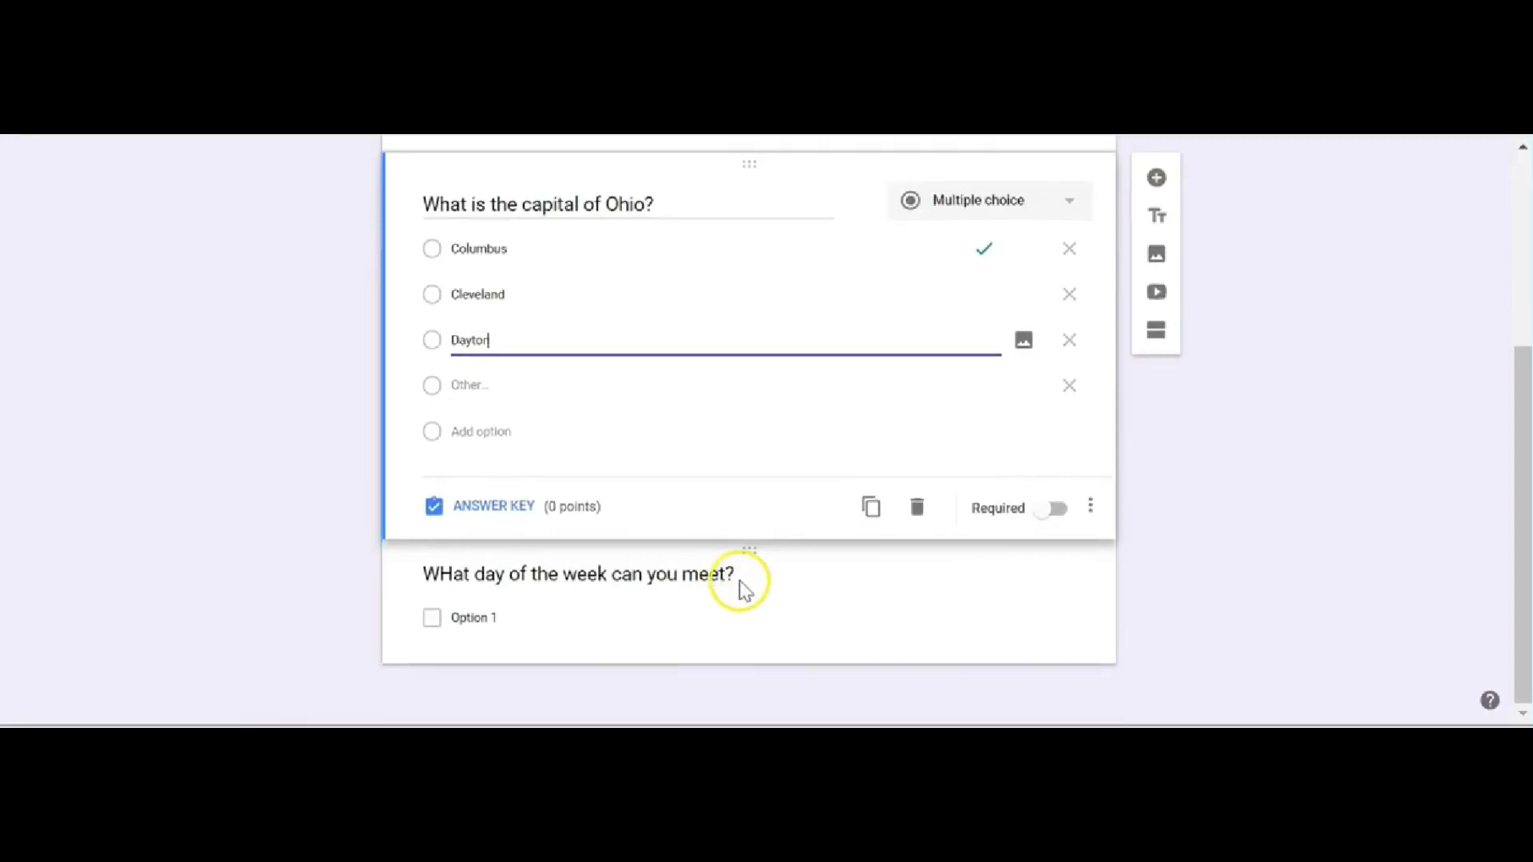
left_click(448, 573)
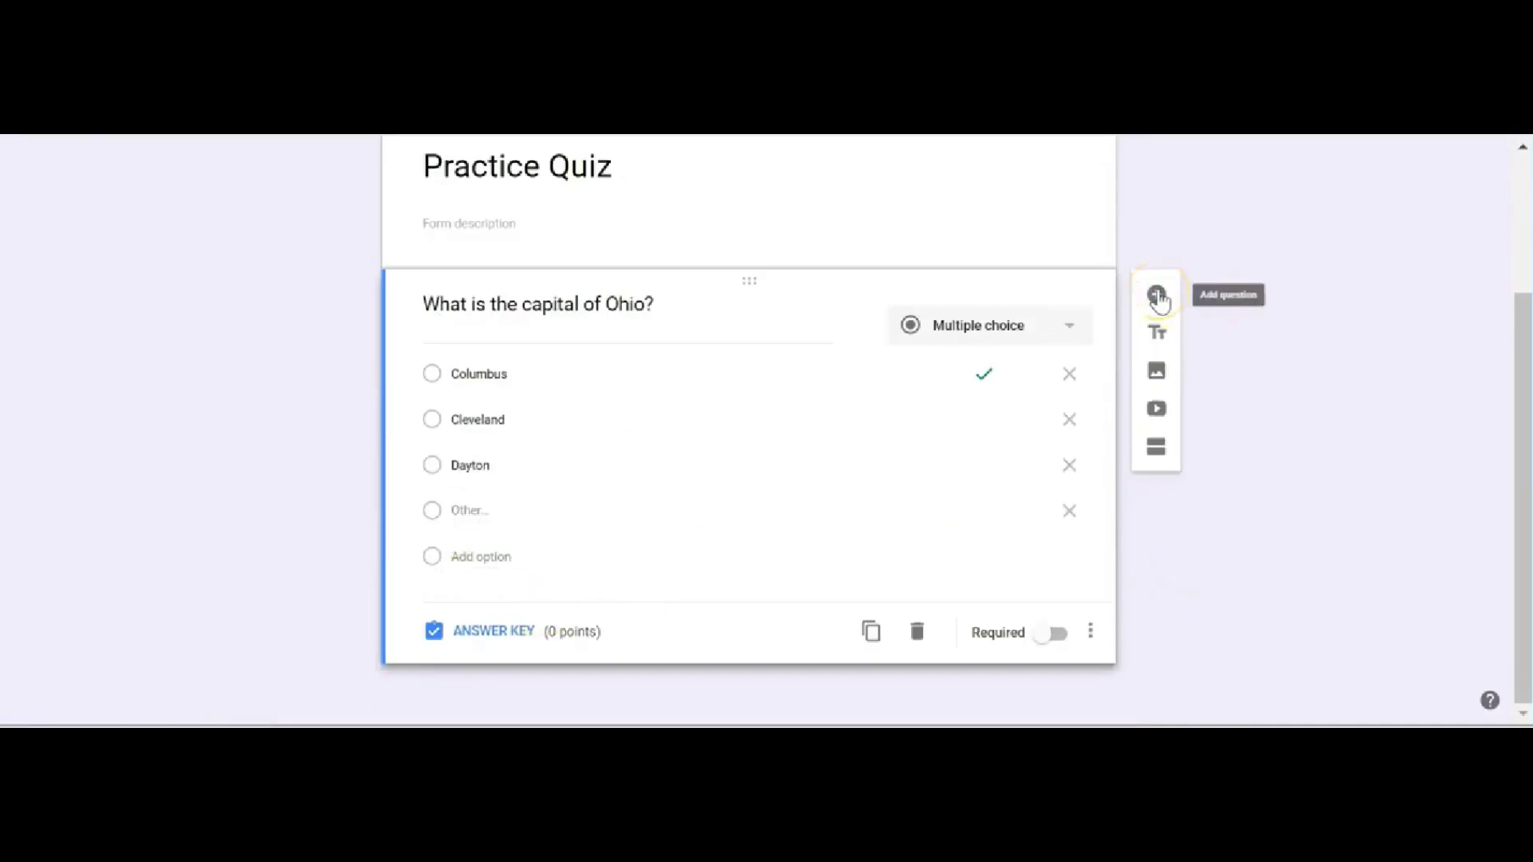
left_click(1156, 296)
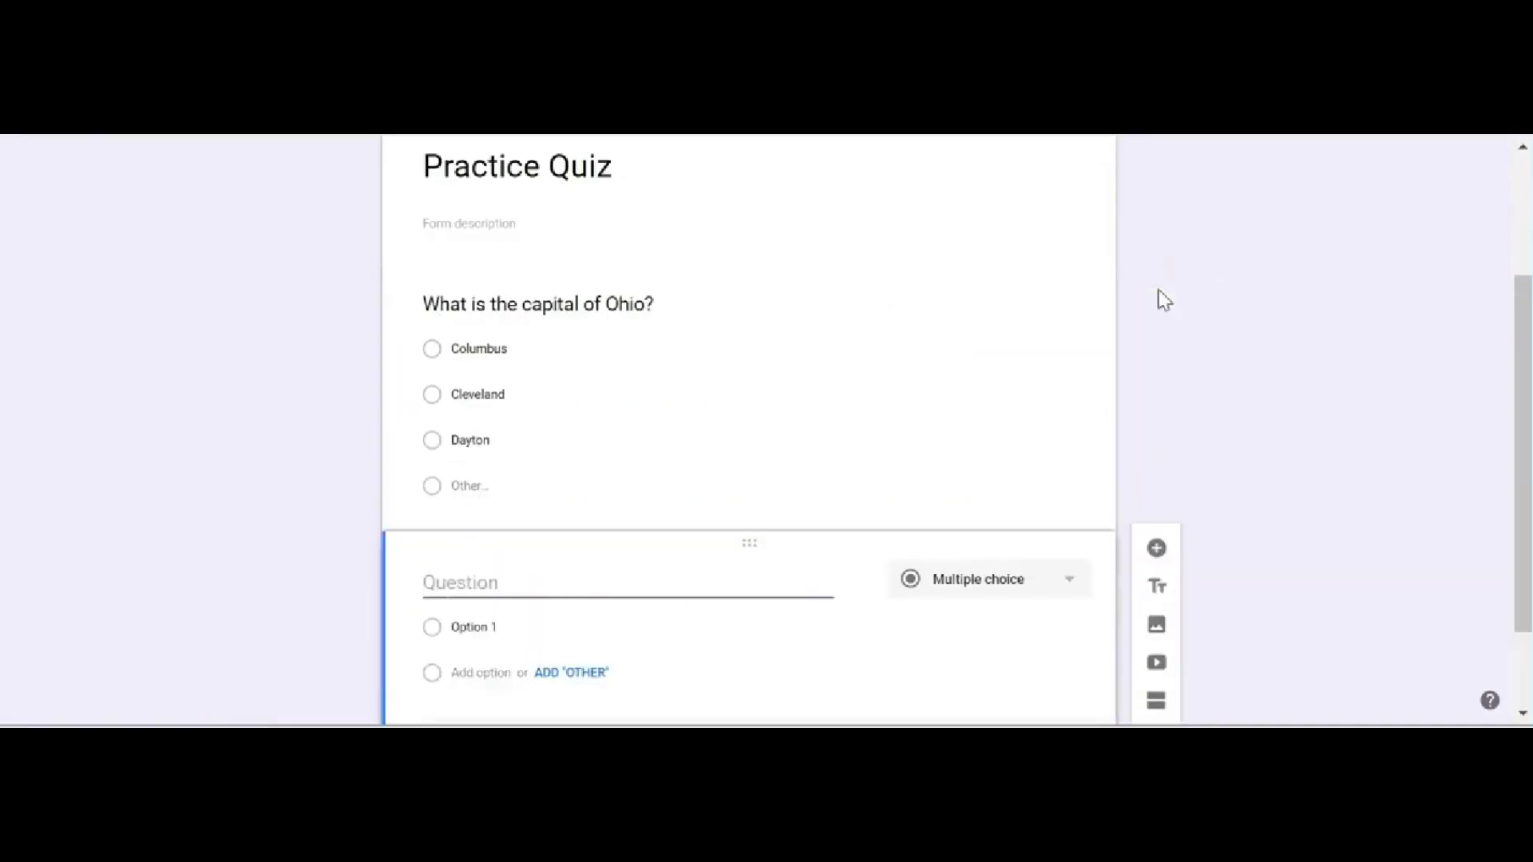
- Enter "WHat is the largest Great Lake?" as the new question and add the suggested correct answer Lake Superior
type("WHat is t")
key("BackSpace")
key("BackSpace")
key("BackSpace")
key("BackSpace")
key("BackSpace")
key("BackSpace")
key("BackSpace")
key("BackSpace")
key("BackSpace")
type("WHat is the ")
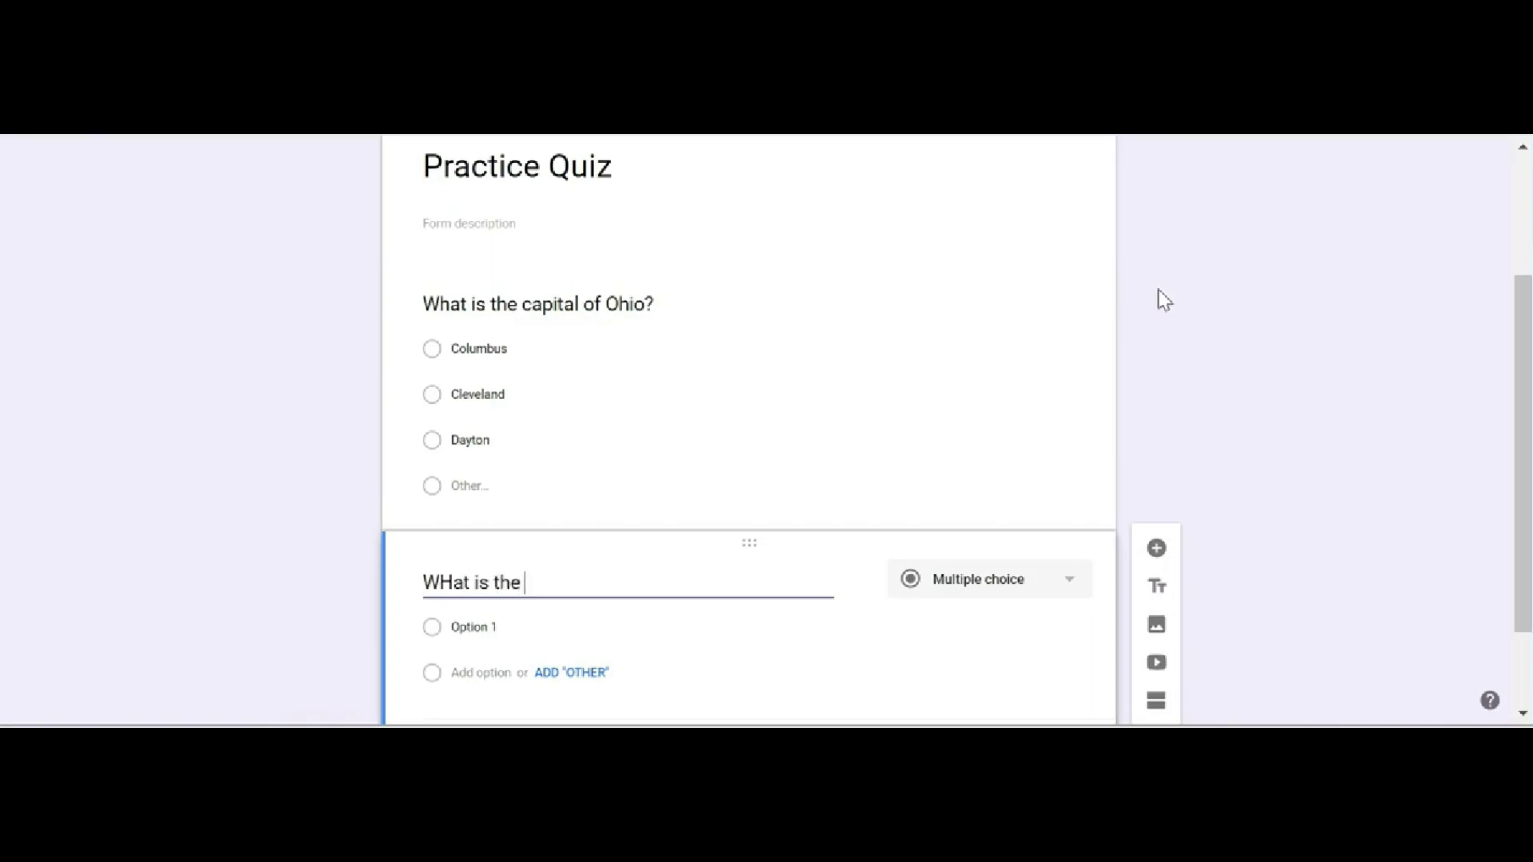
type("largest Great Lake?")
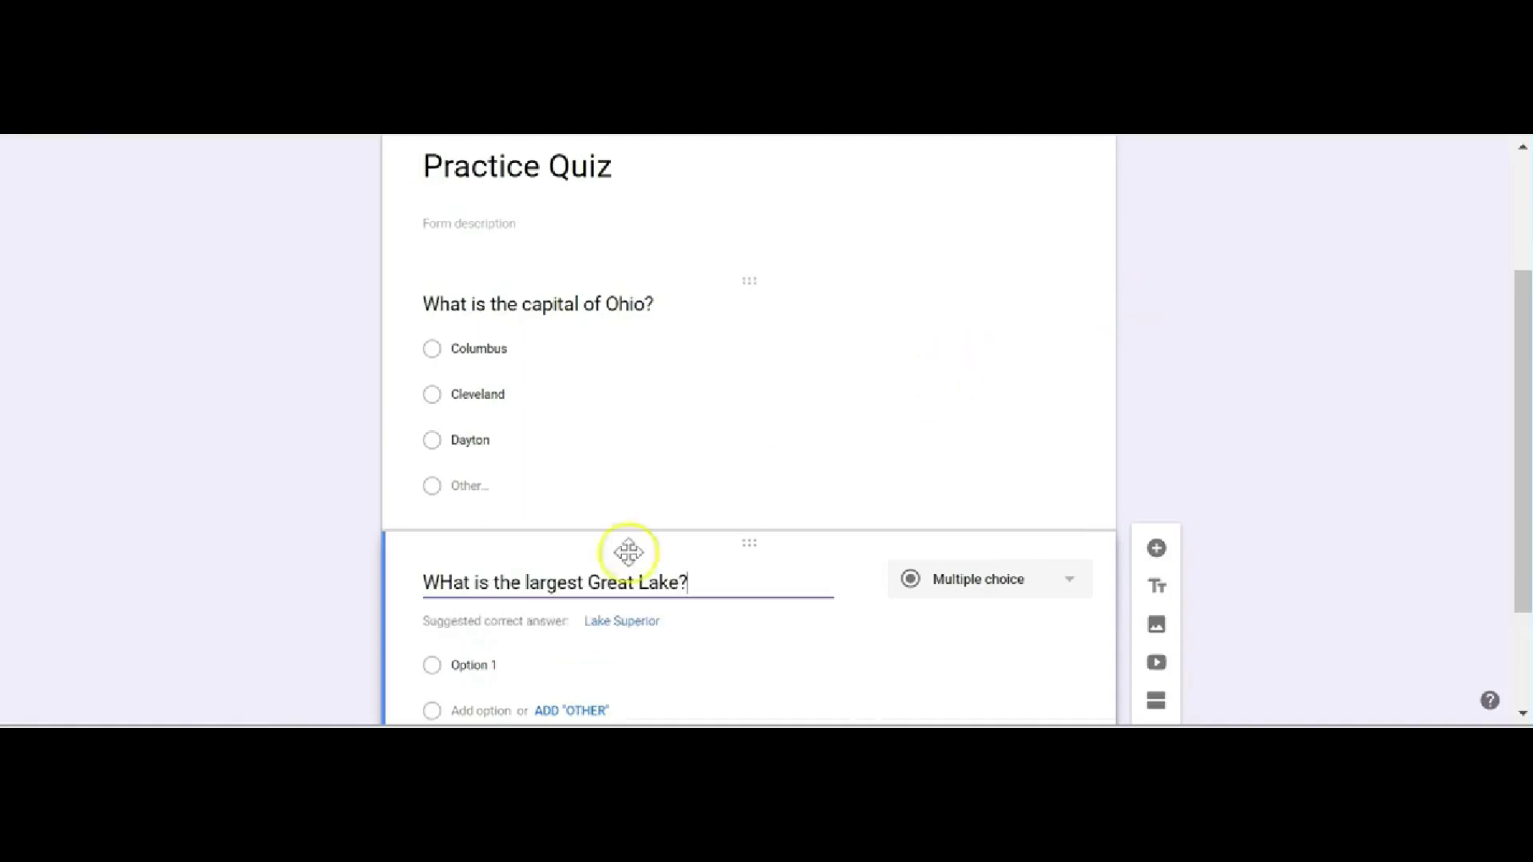
left_click(621, 630)
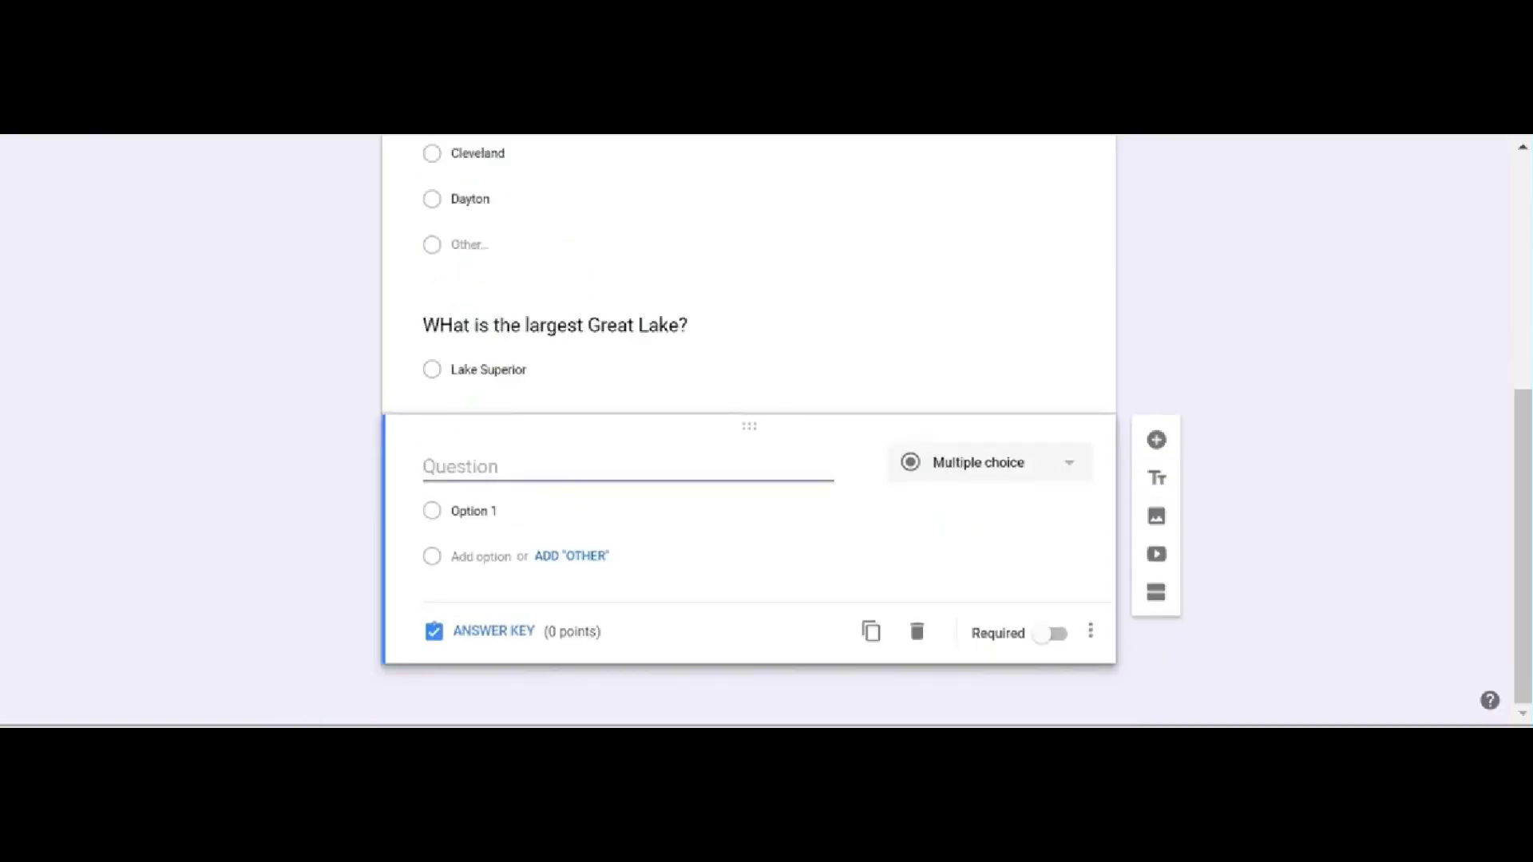
- Enter "What day can you meet?" as the third question and add all suggested weekdays as its options
type("What")
type("day can ")
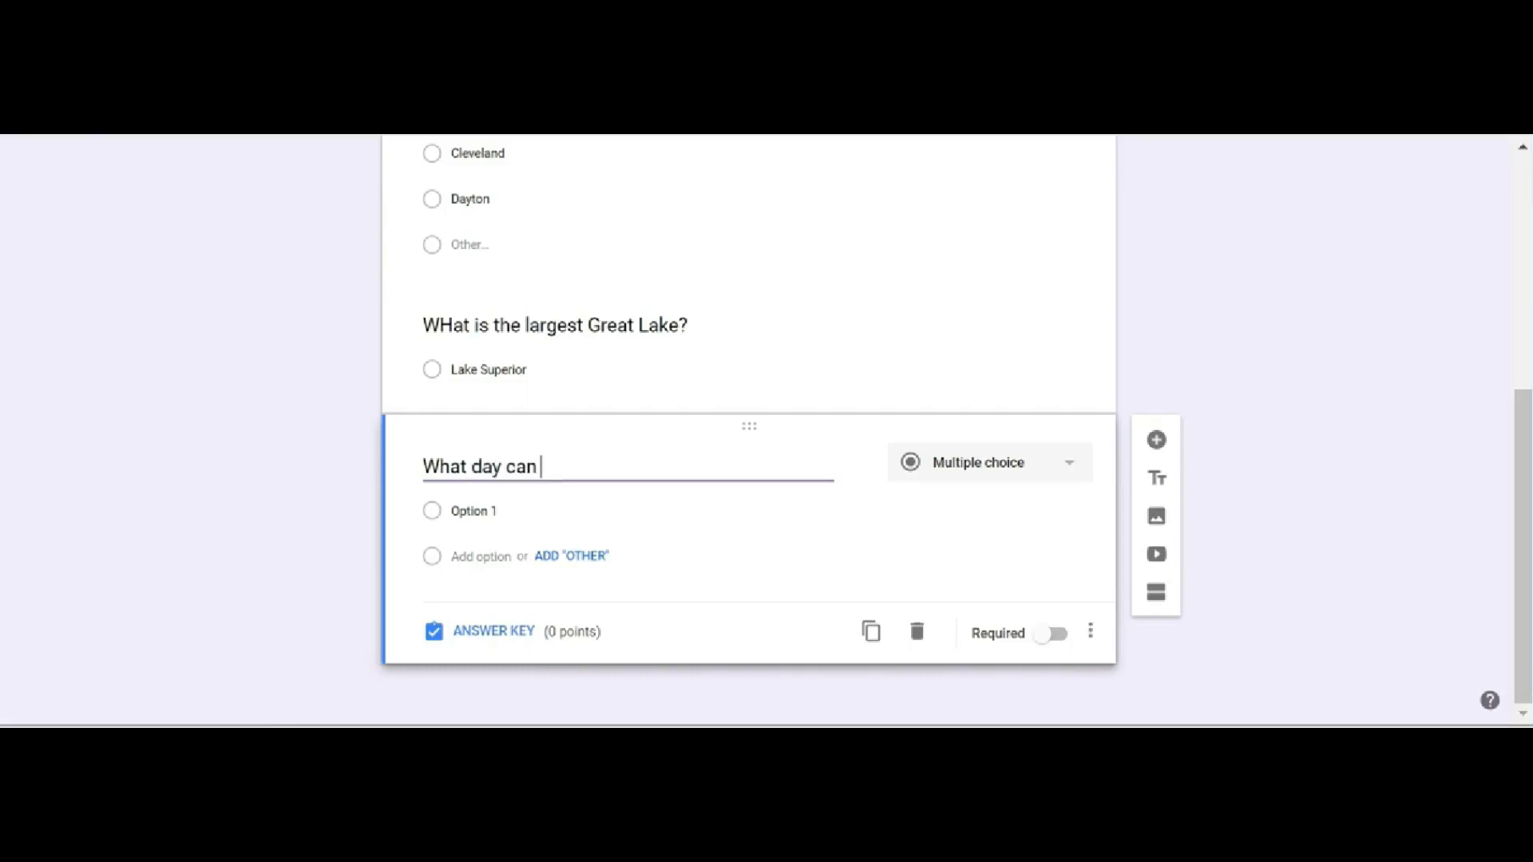
type("you meet?")
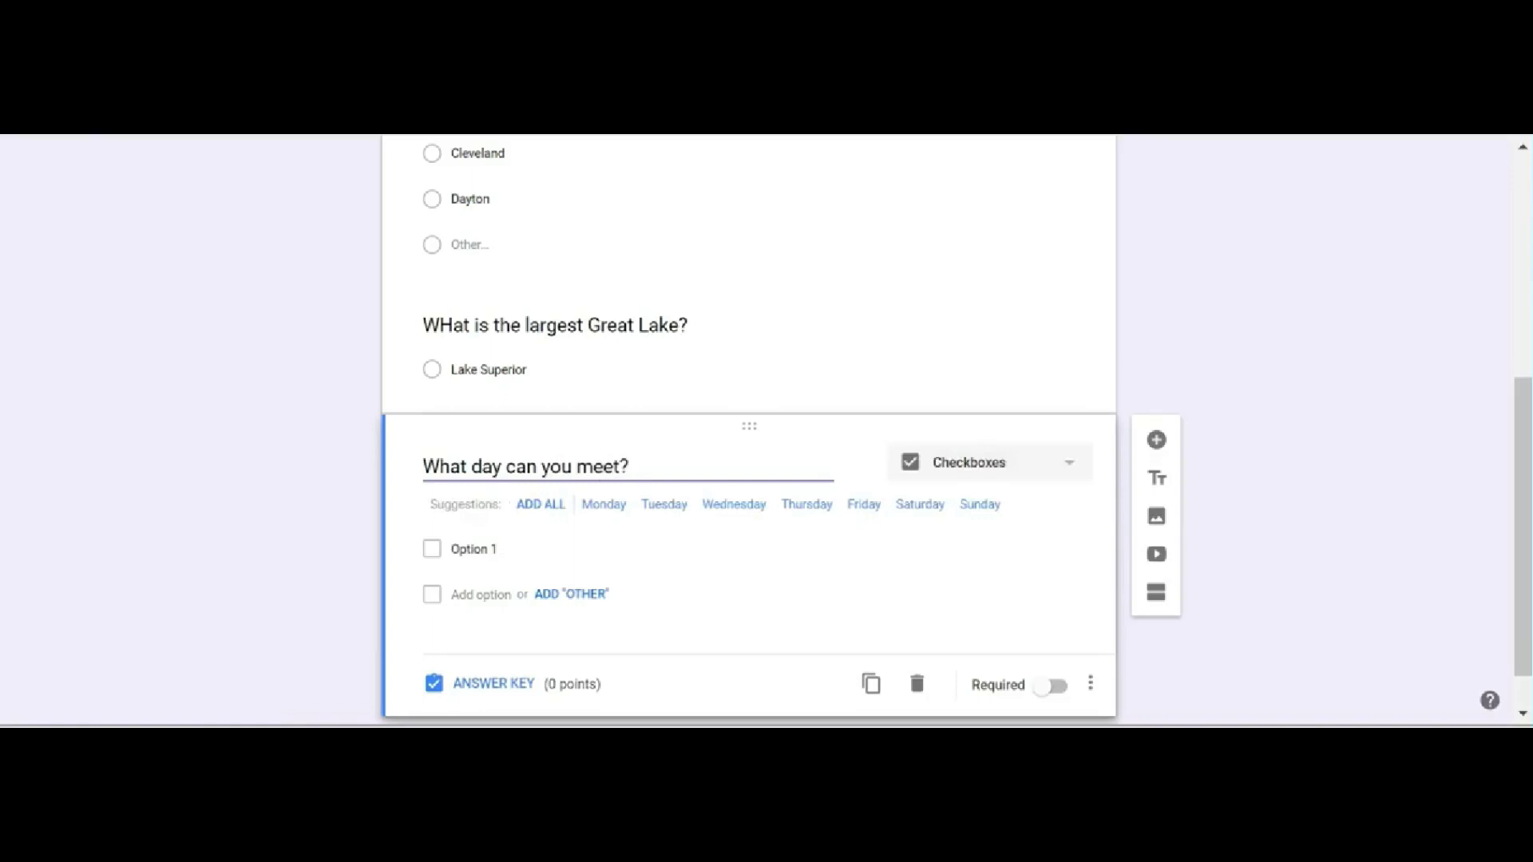
left_click(538, 505)
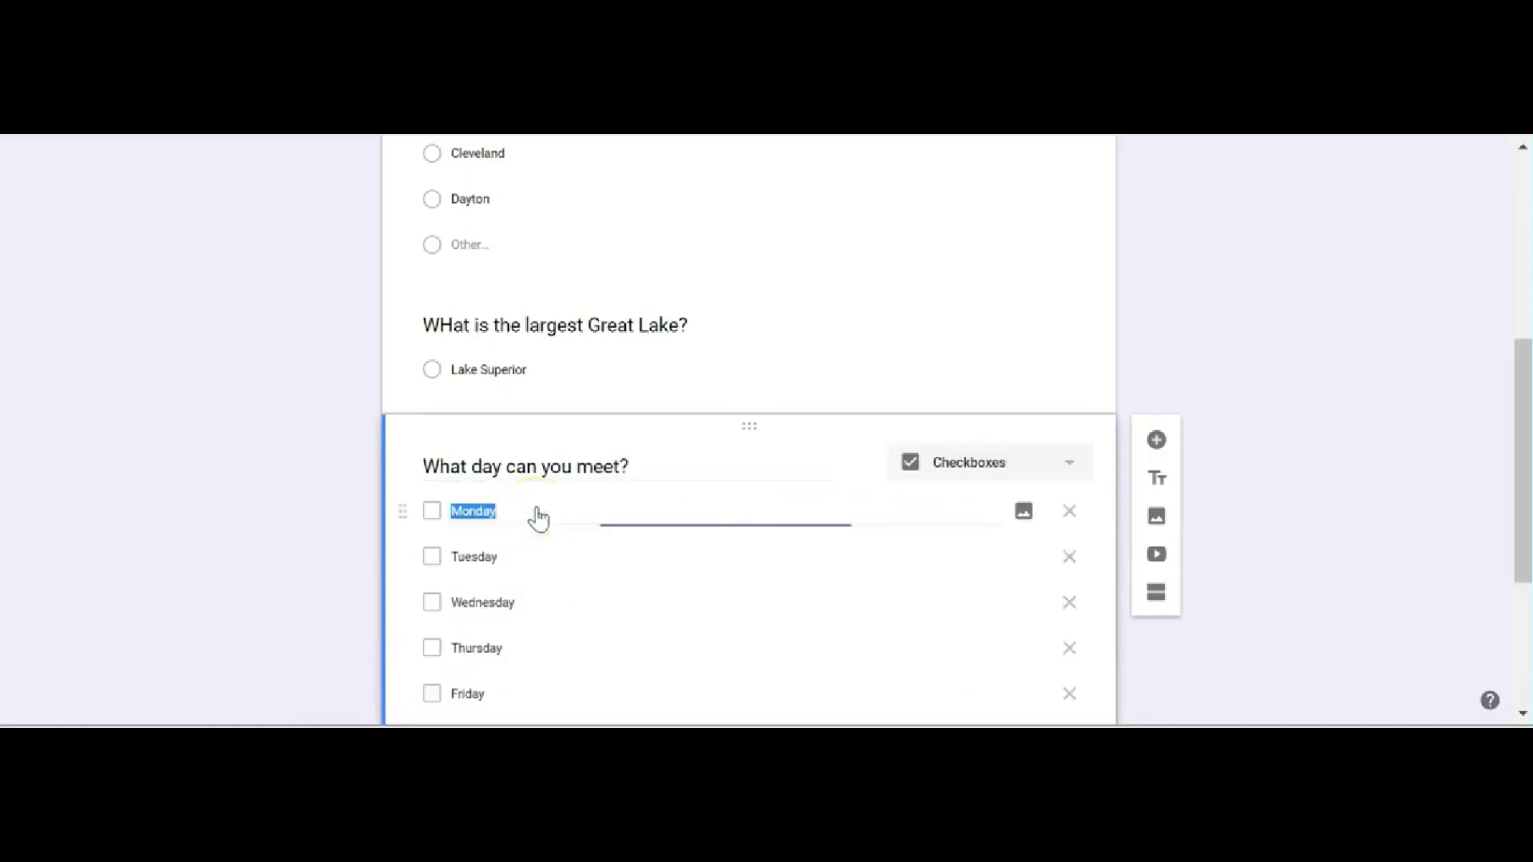
- Change the meeting day question's type to Multiple choice
scroll(630, 582, "down", 3)
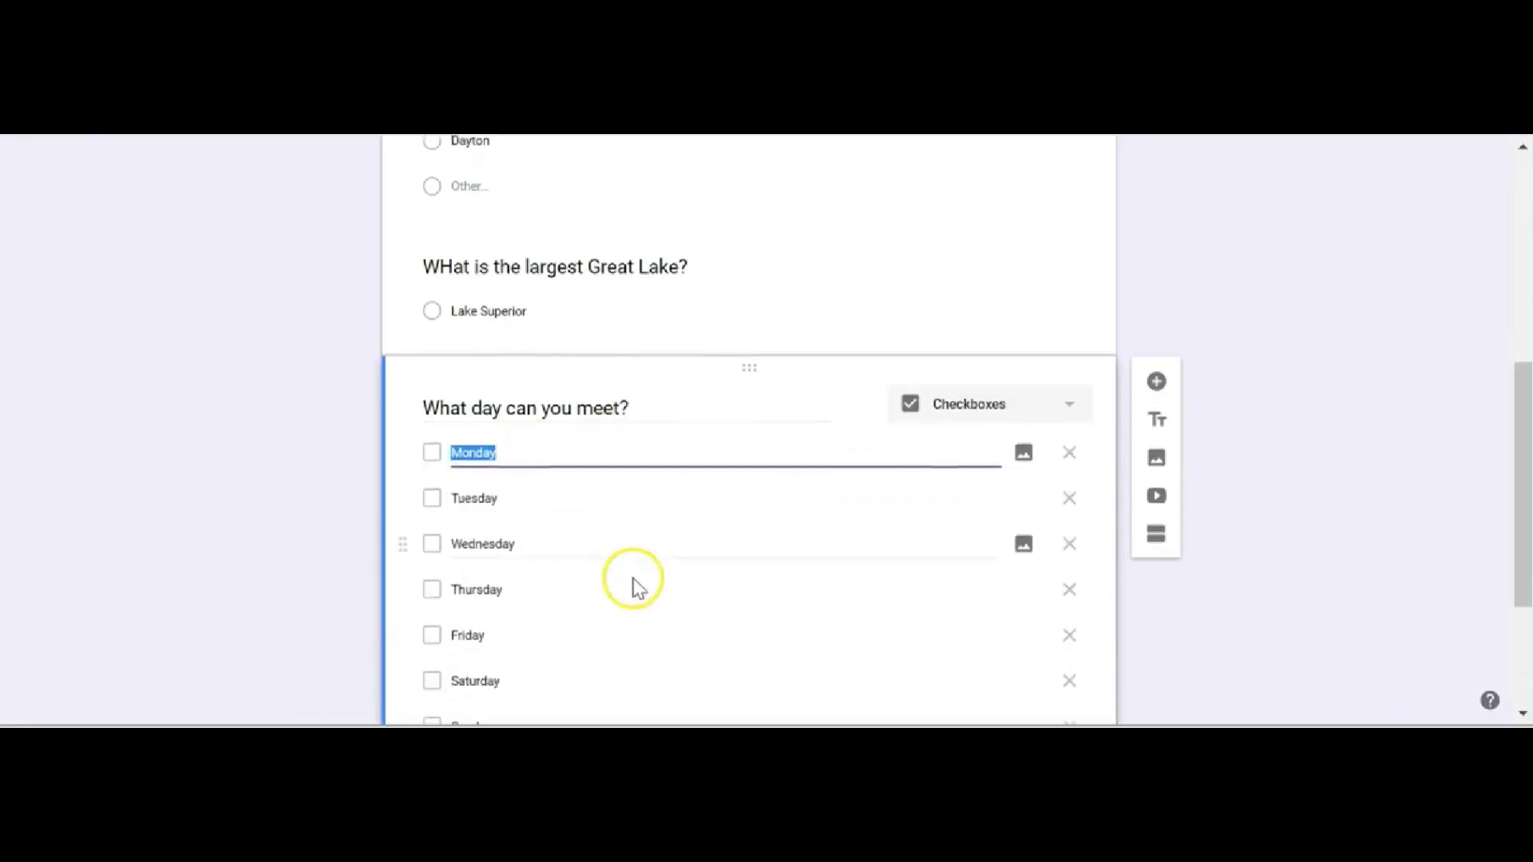
scroll(636, 587, "down", 1)
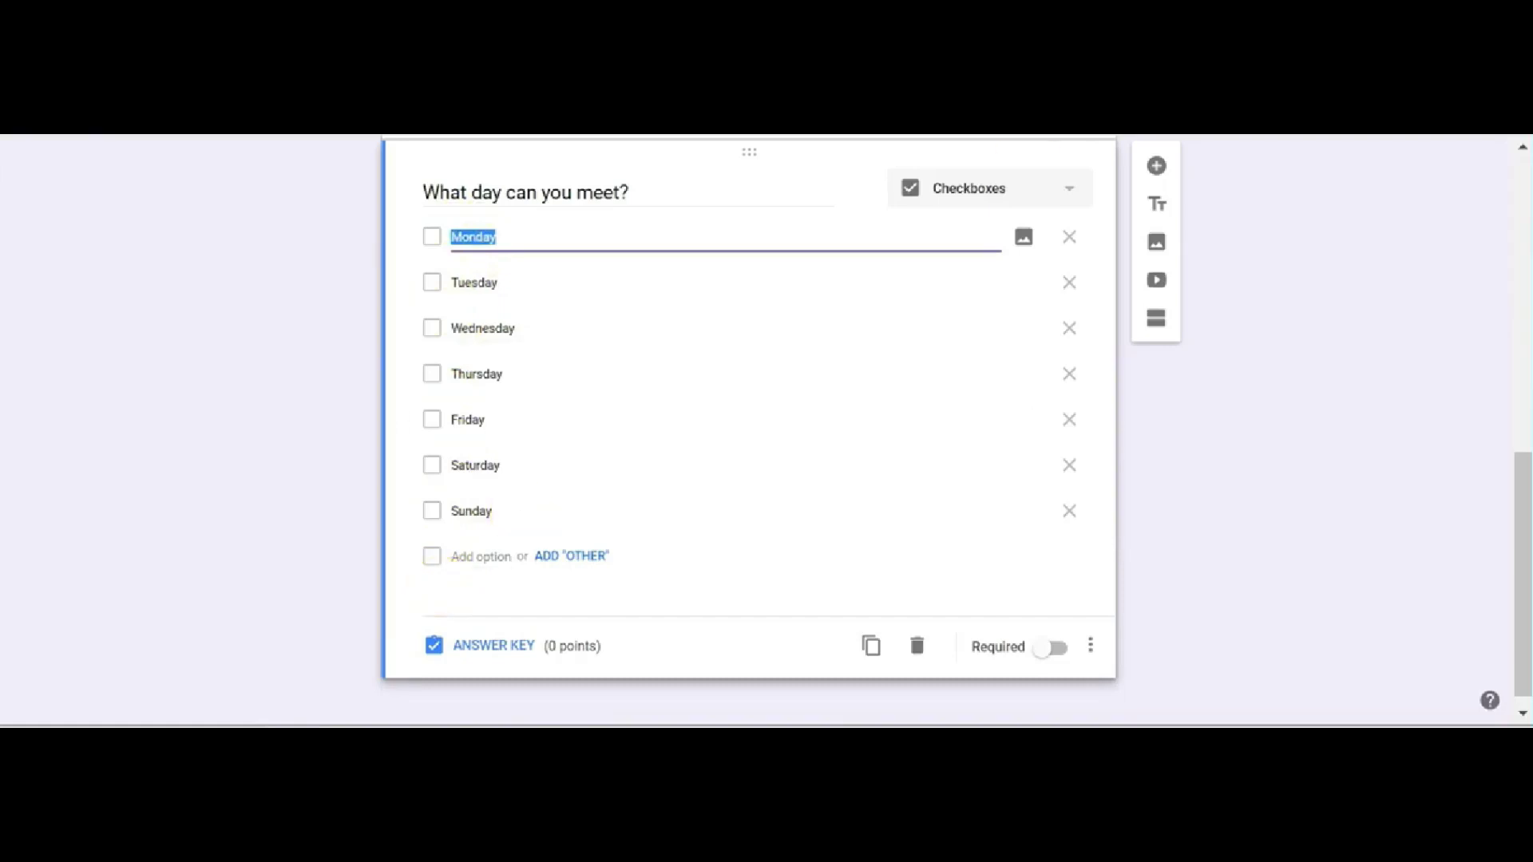
left_click(1065, 195)
left_click(1002, 285)
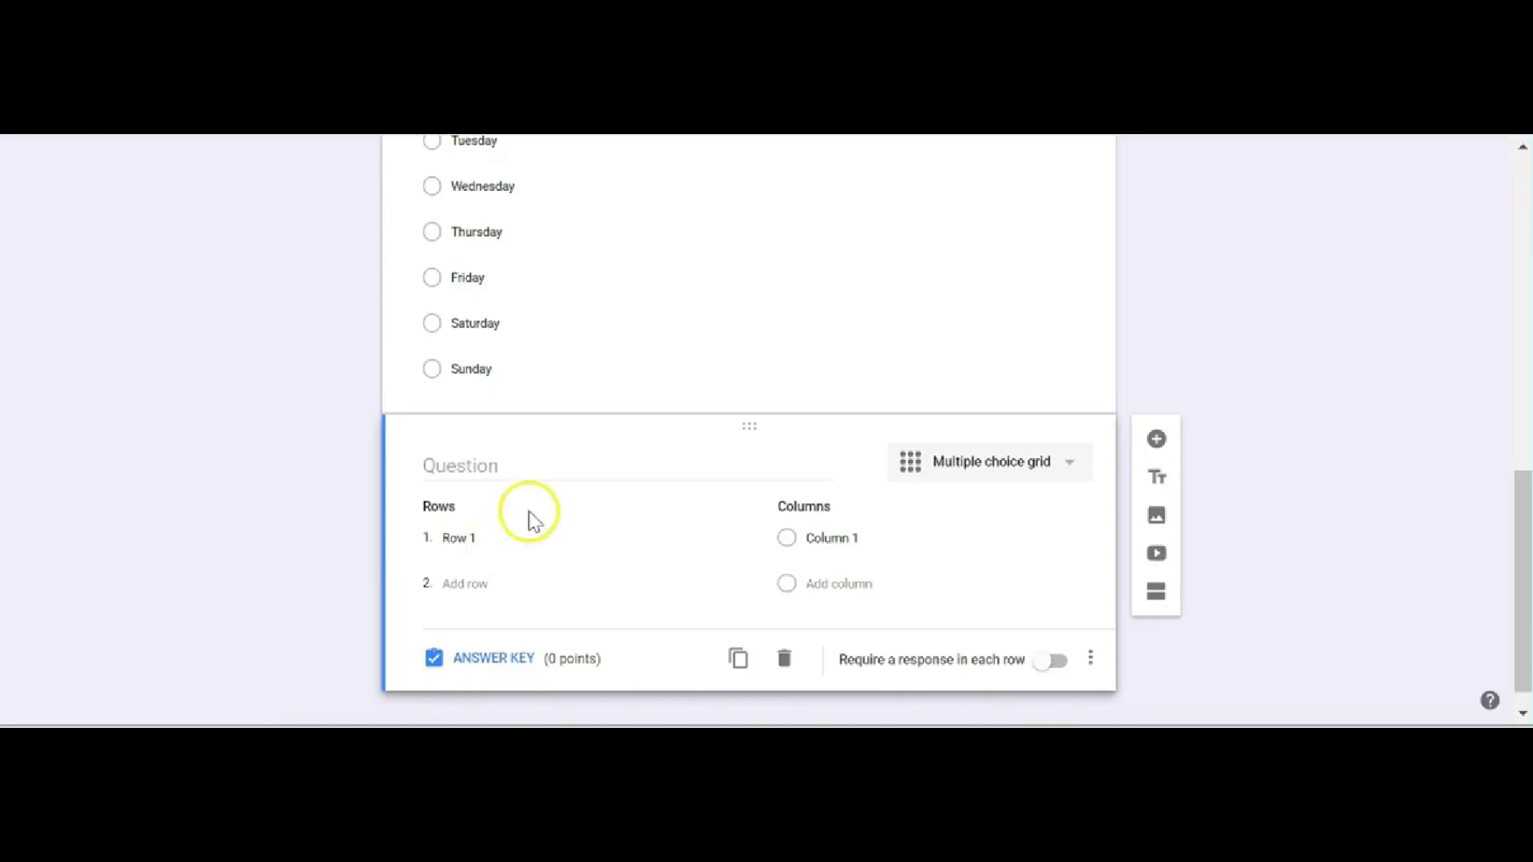
- Title the multiple choice grid question "Parts of Speech"
left_click(492, 464)
type("Patr")
key("BackSpace")
key("BackSpace")
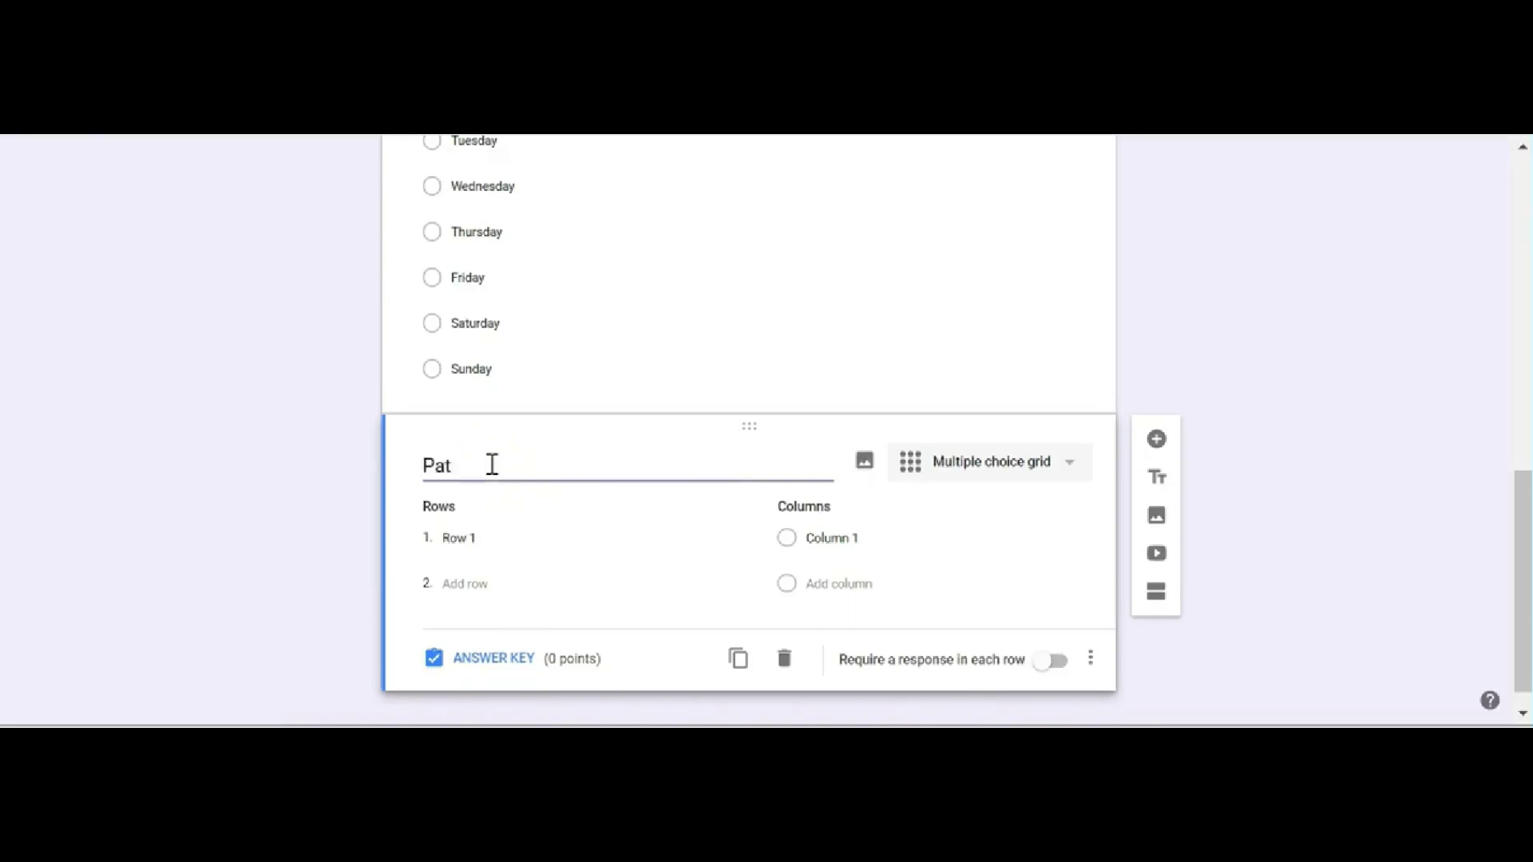
type("t")
key("BackSpace")
type("rso")
key("BackSpace")
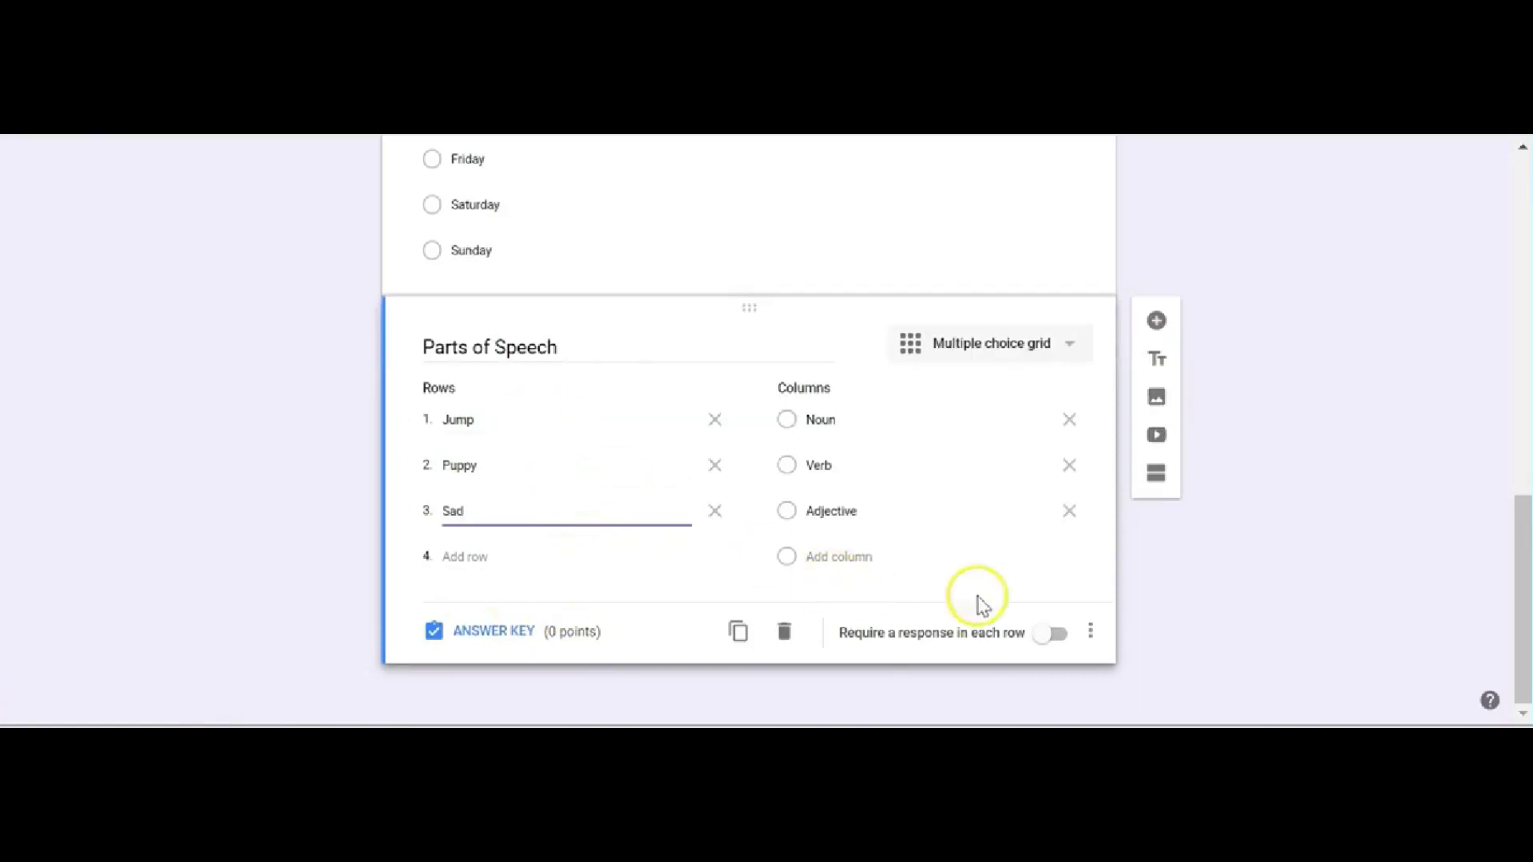
- Require a response in each row of the grid, and mark Jump as Verb, Puppy as Noun and Sad as Adjective in its answer key
left_click(1059, 636)
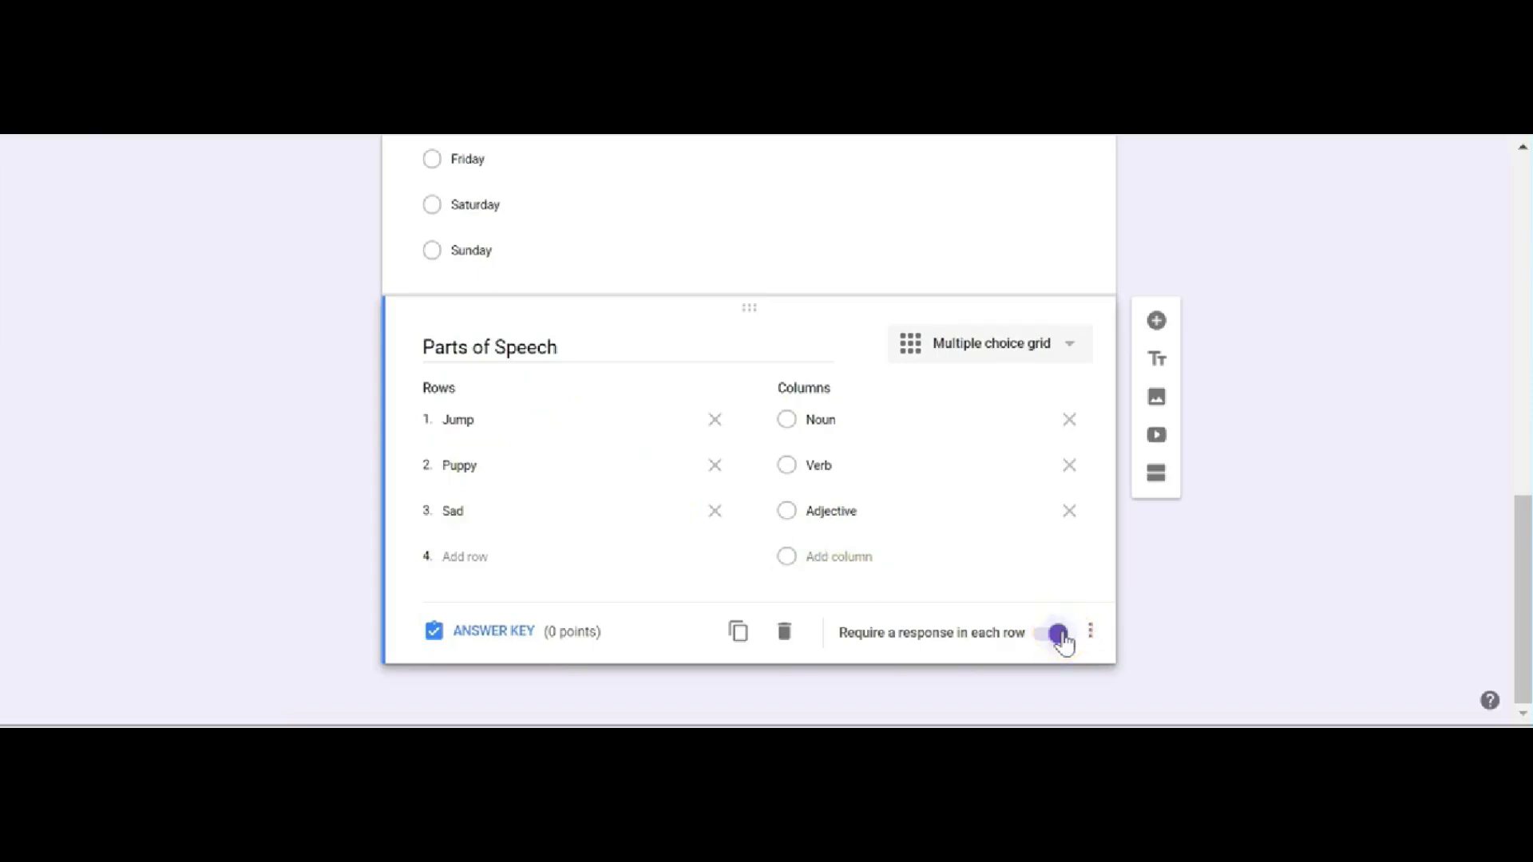
left_click(503, 631)
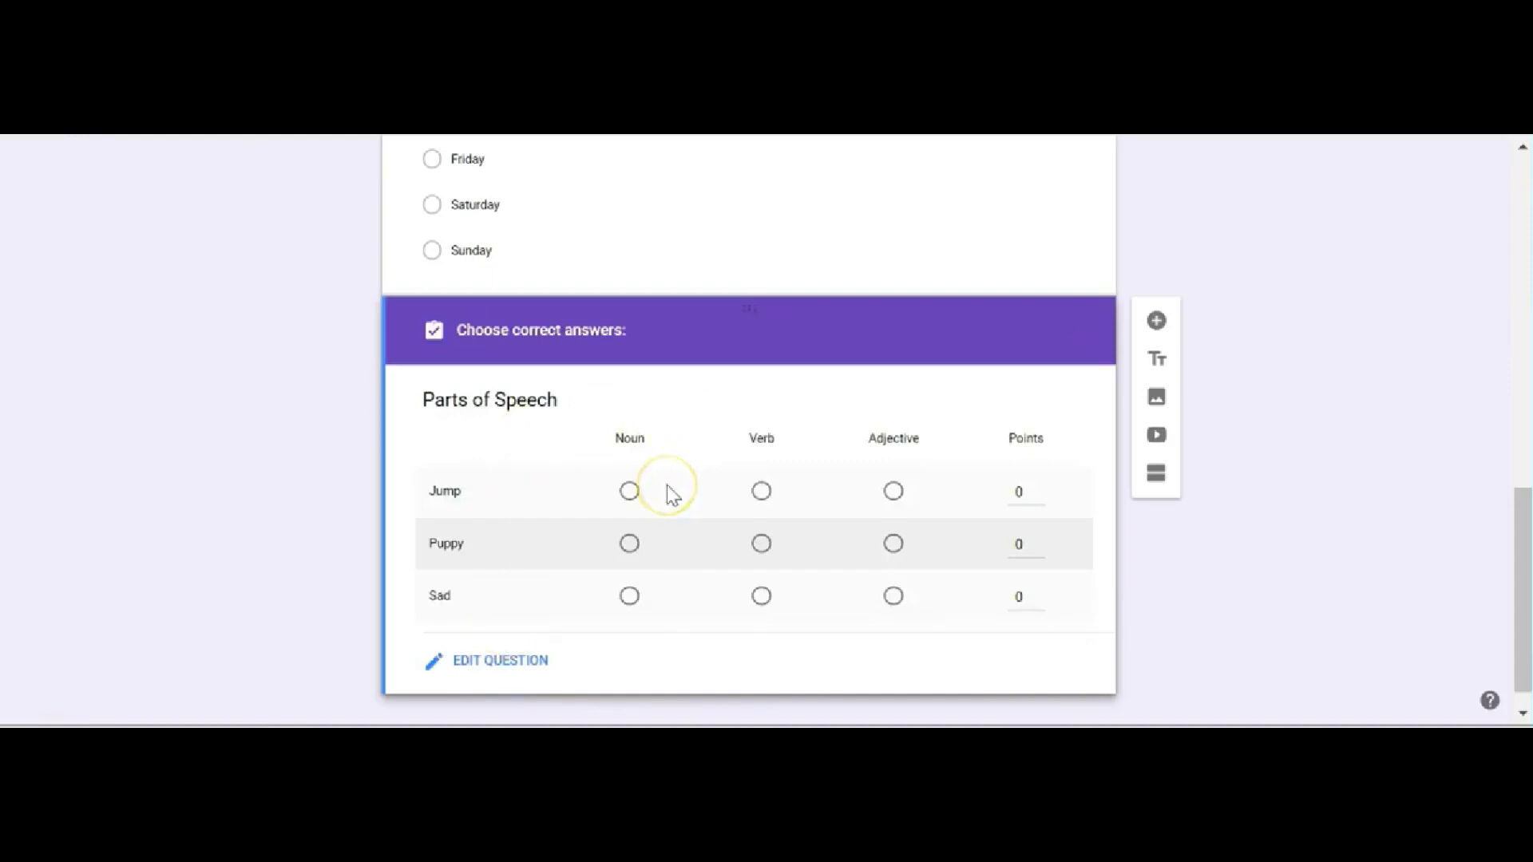
left_click(630, 491)
left_click(760, 490)
left_click(660, 497)
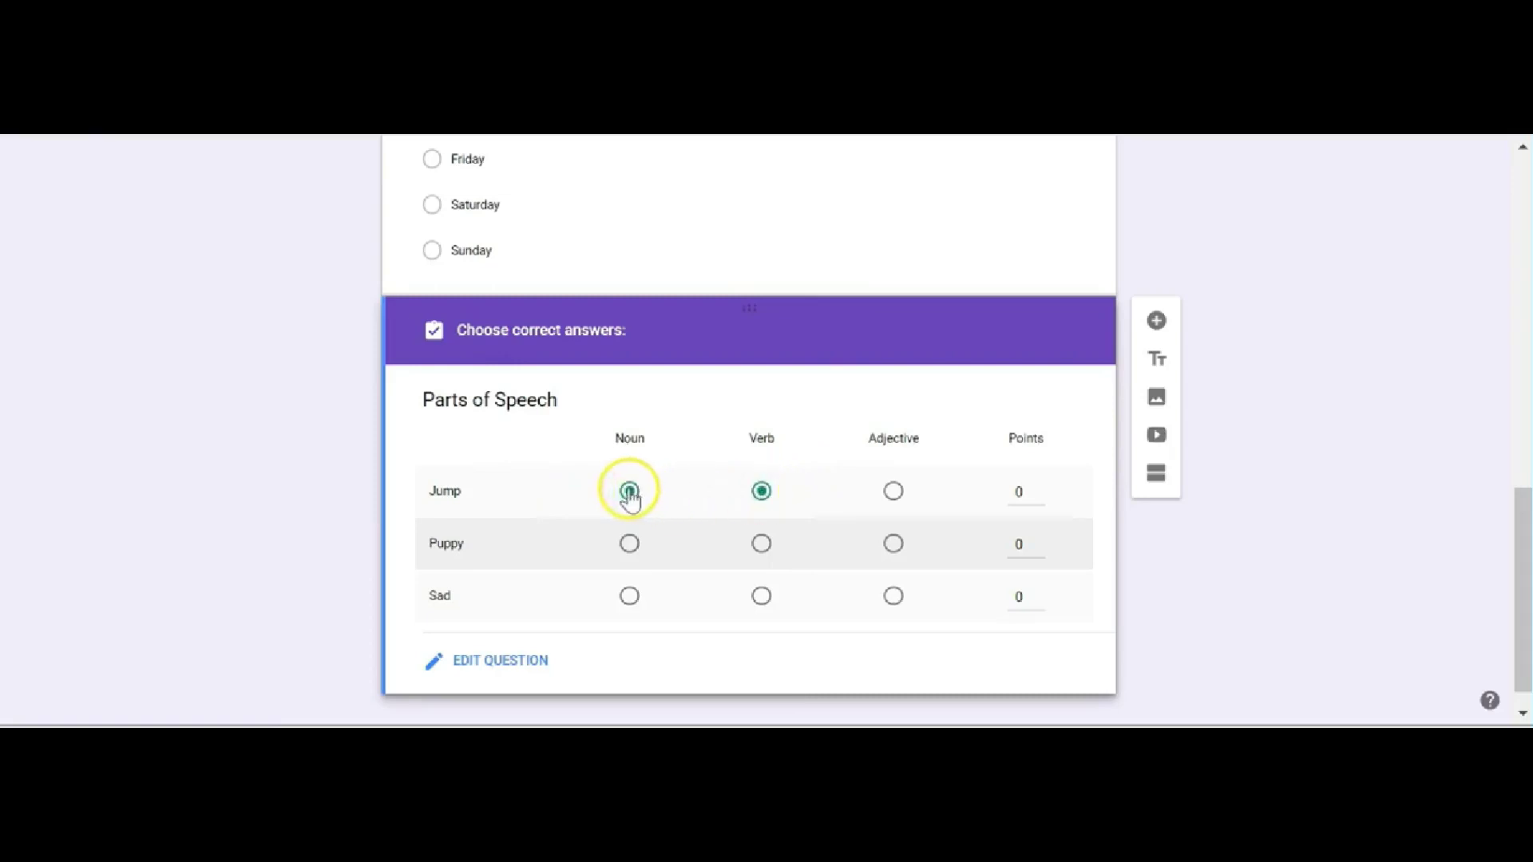
left_click(627, 546)
left_click(894, 596)
- Set the points for the Jump row to 1 in the Parts of Speech answer key
left_click(1054, 494)
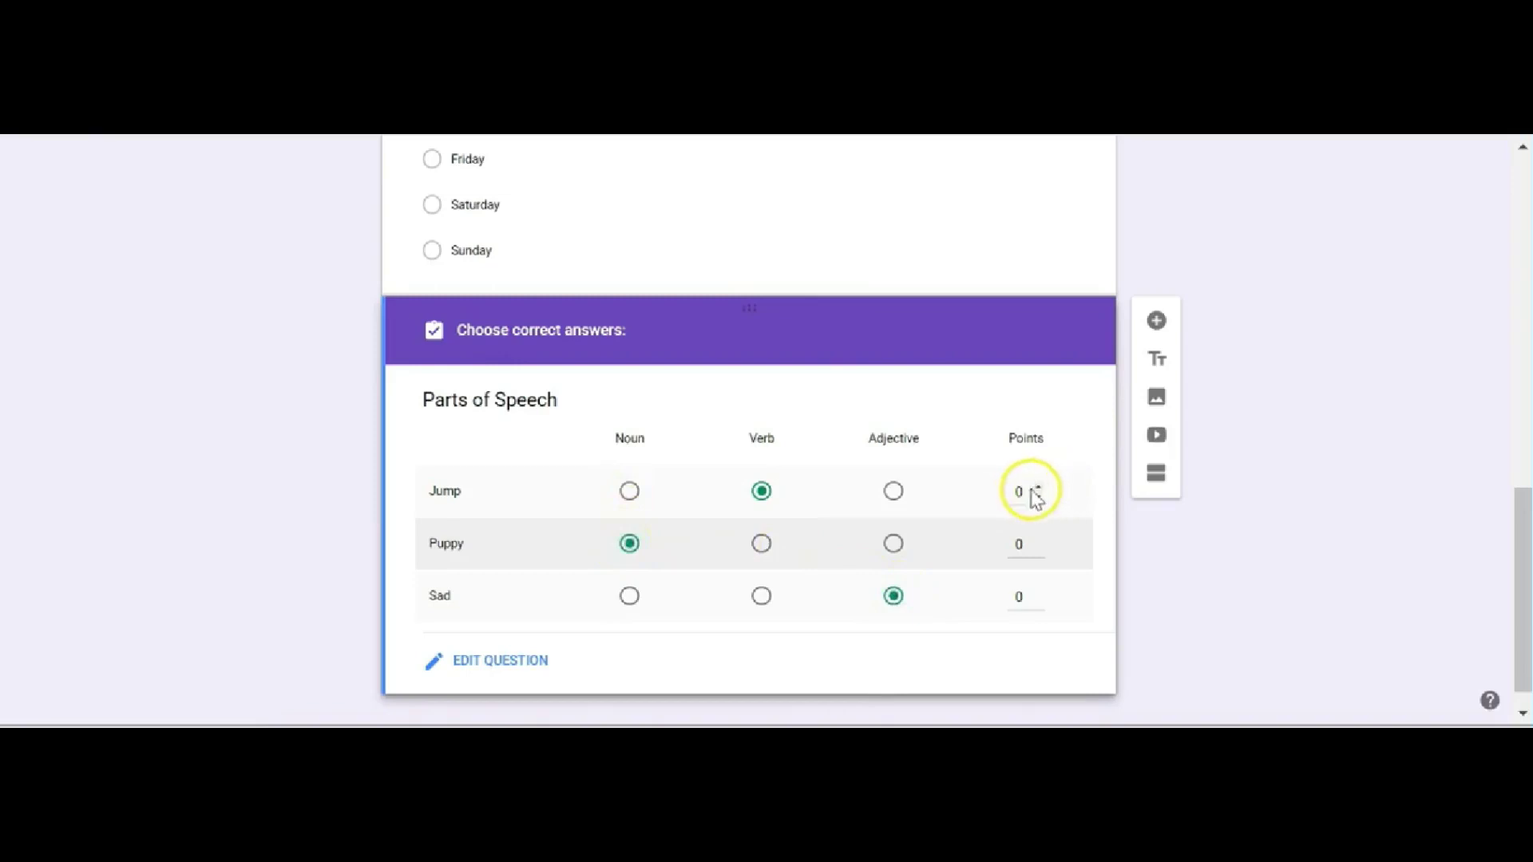
double_click(1047, 496)
type("1")
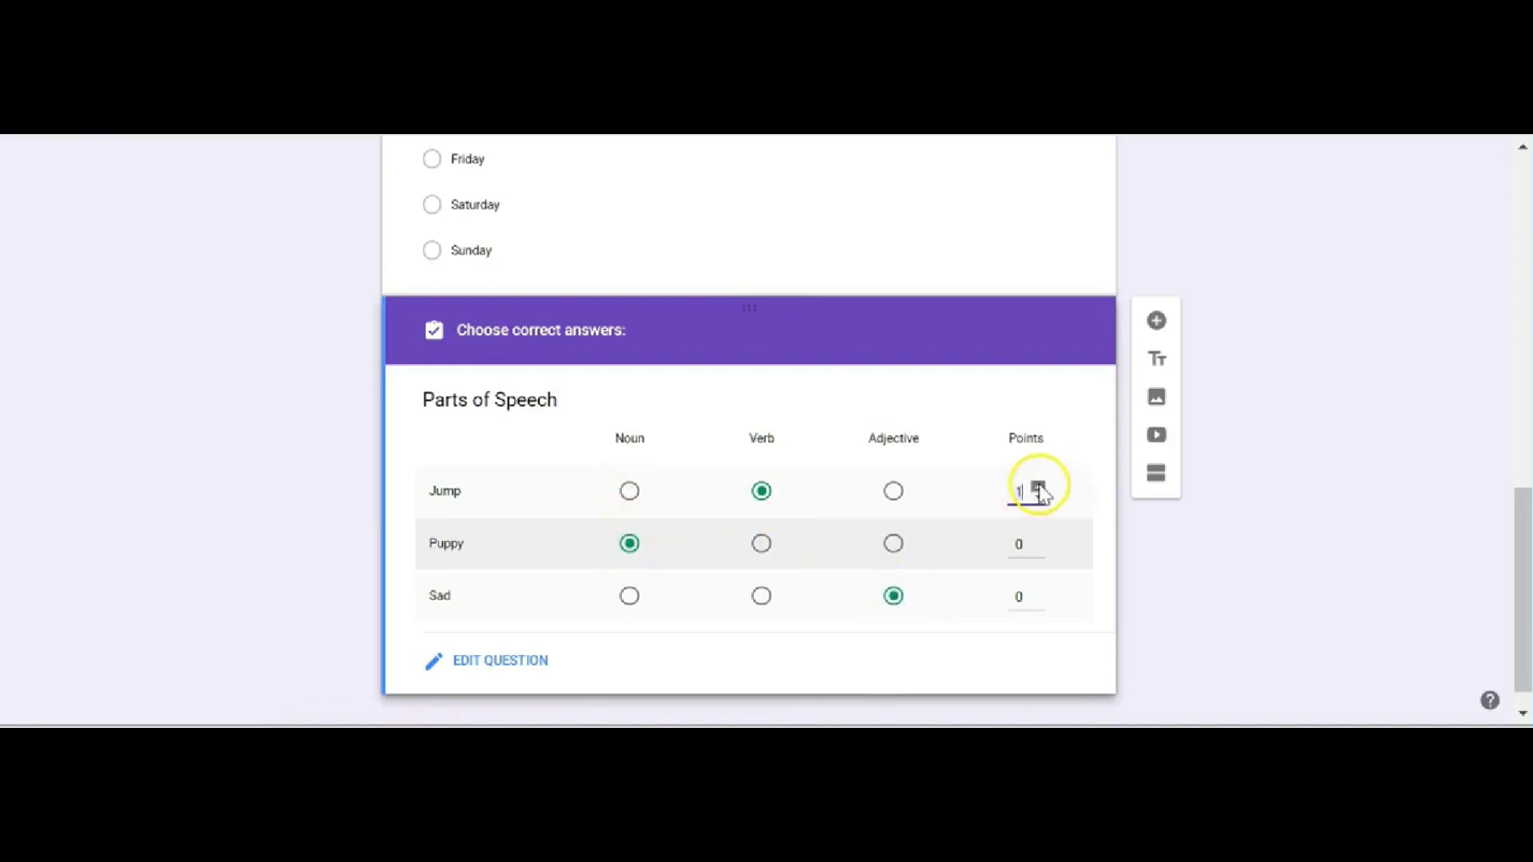
- Set the points for the Puppy and Sad rows to 1 each in the Parts of Speech answer key
double_click(1037, 543)
type("1")
left_click(1037, 592)
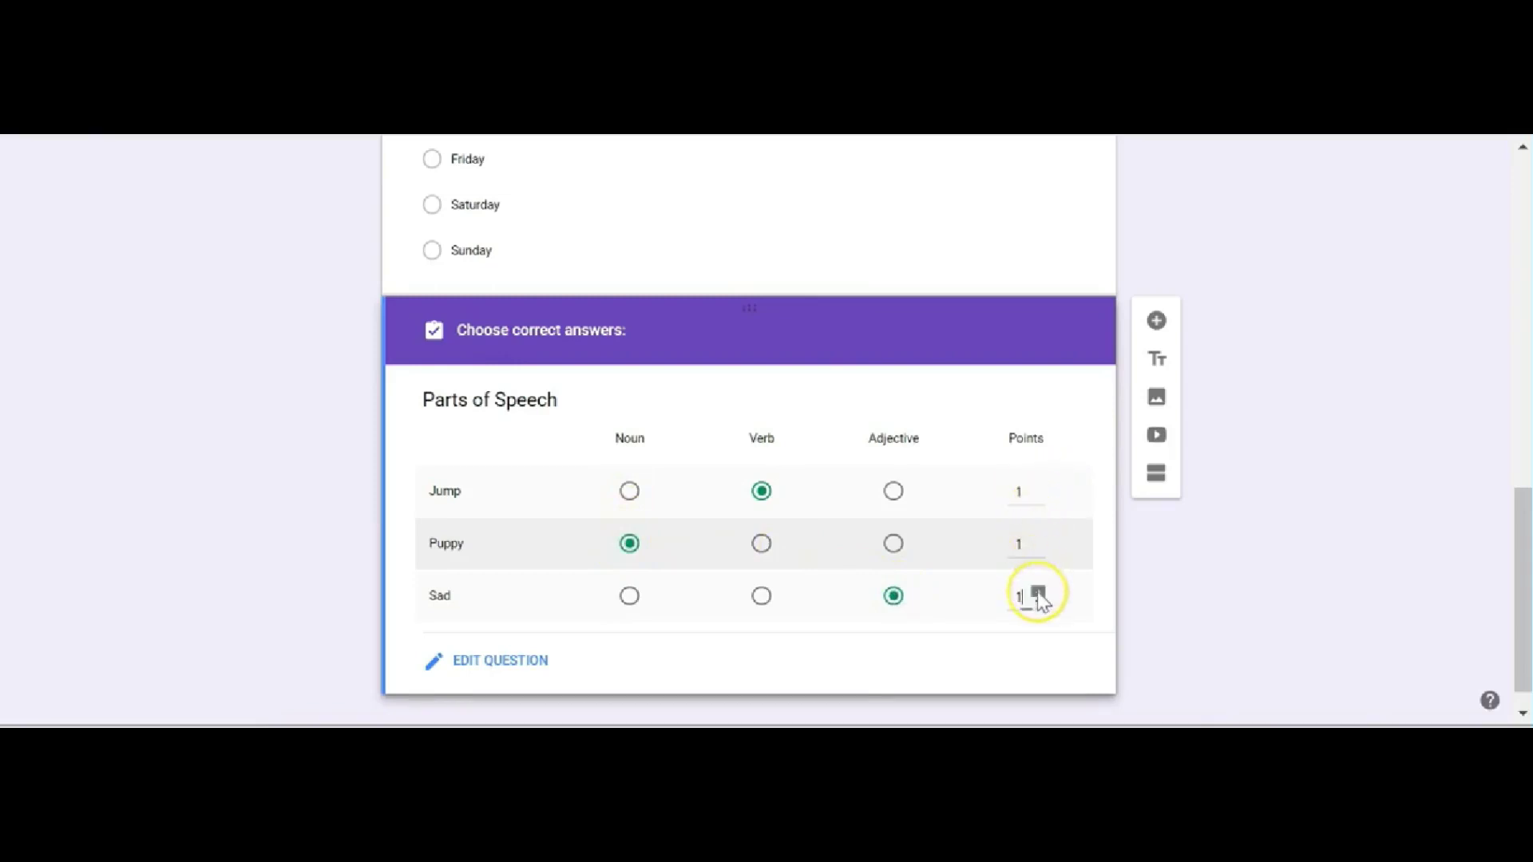
- Mark Lake Superior as the correct answer in the answer key of the largest Great Lake question
scroll(1042, 600, "down", 1)
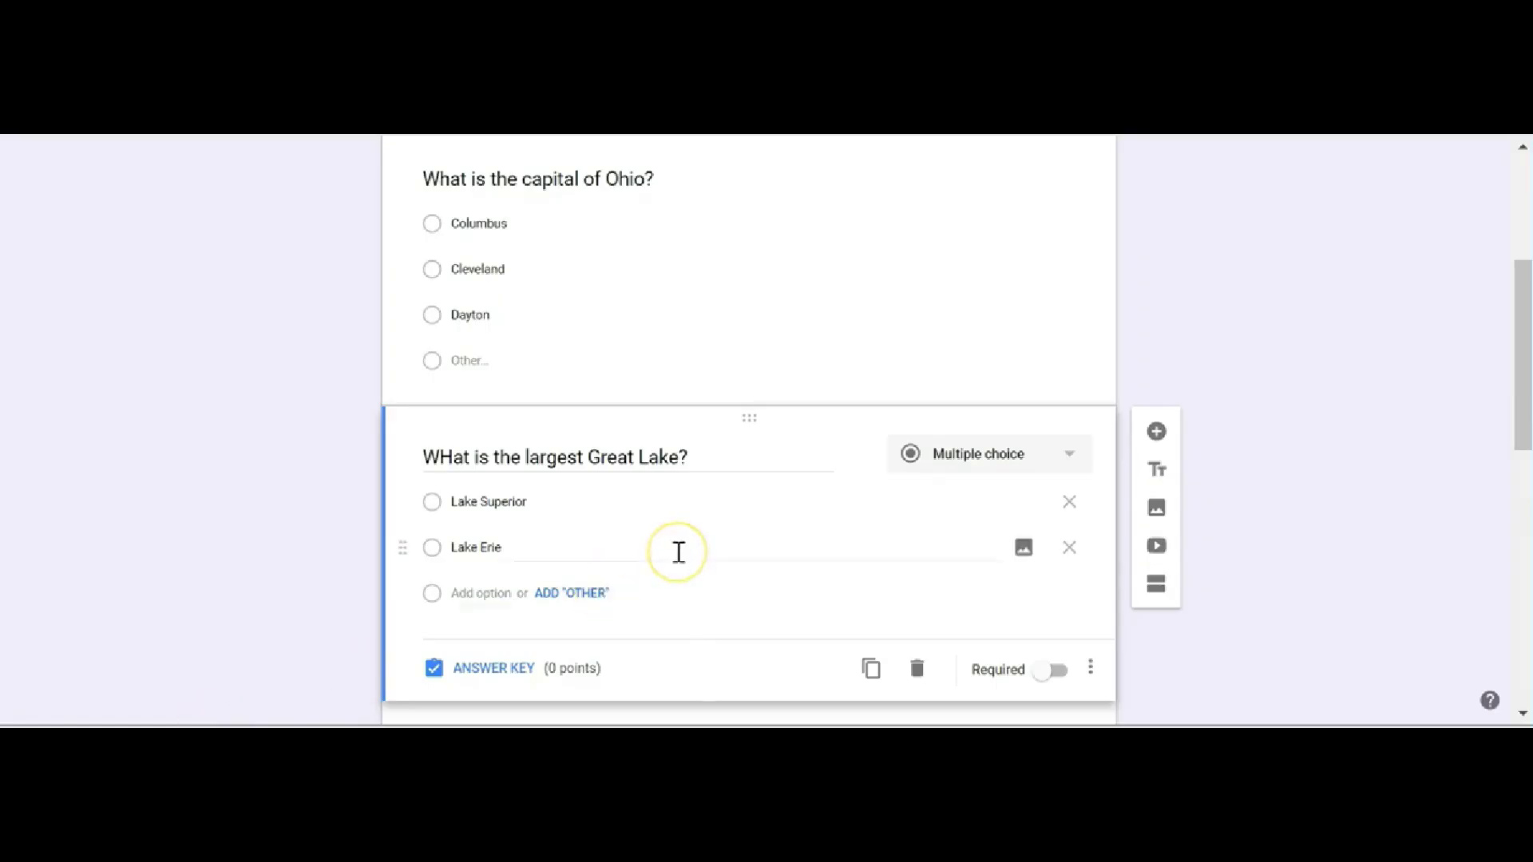
scroll(679, 552, "down", 1)
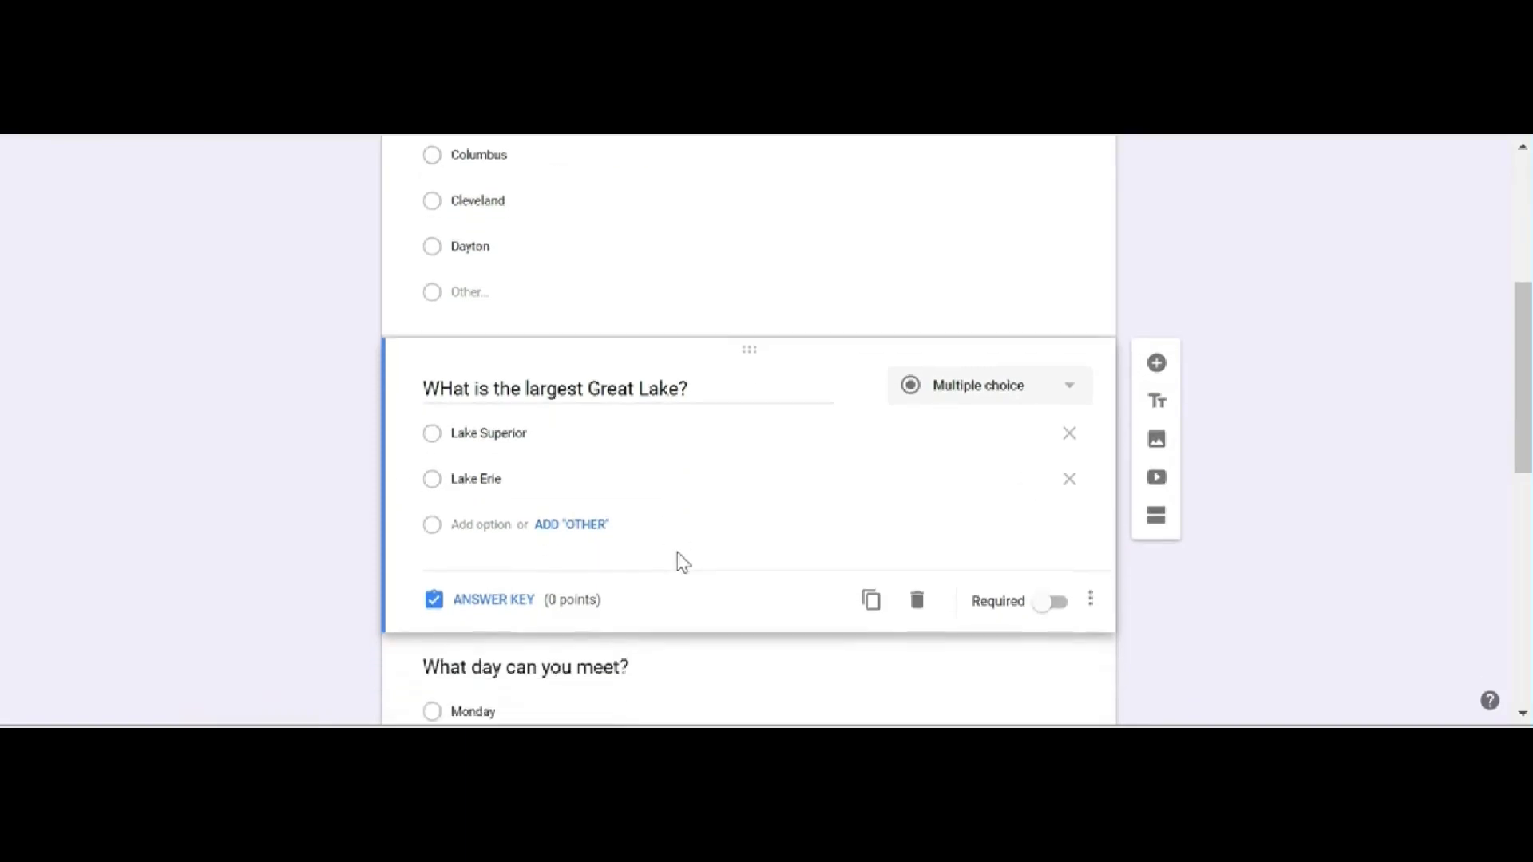
left_click(489, 613)
left_click(482, 549)
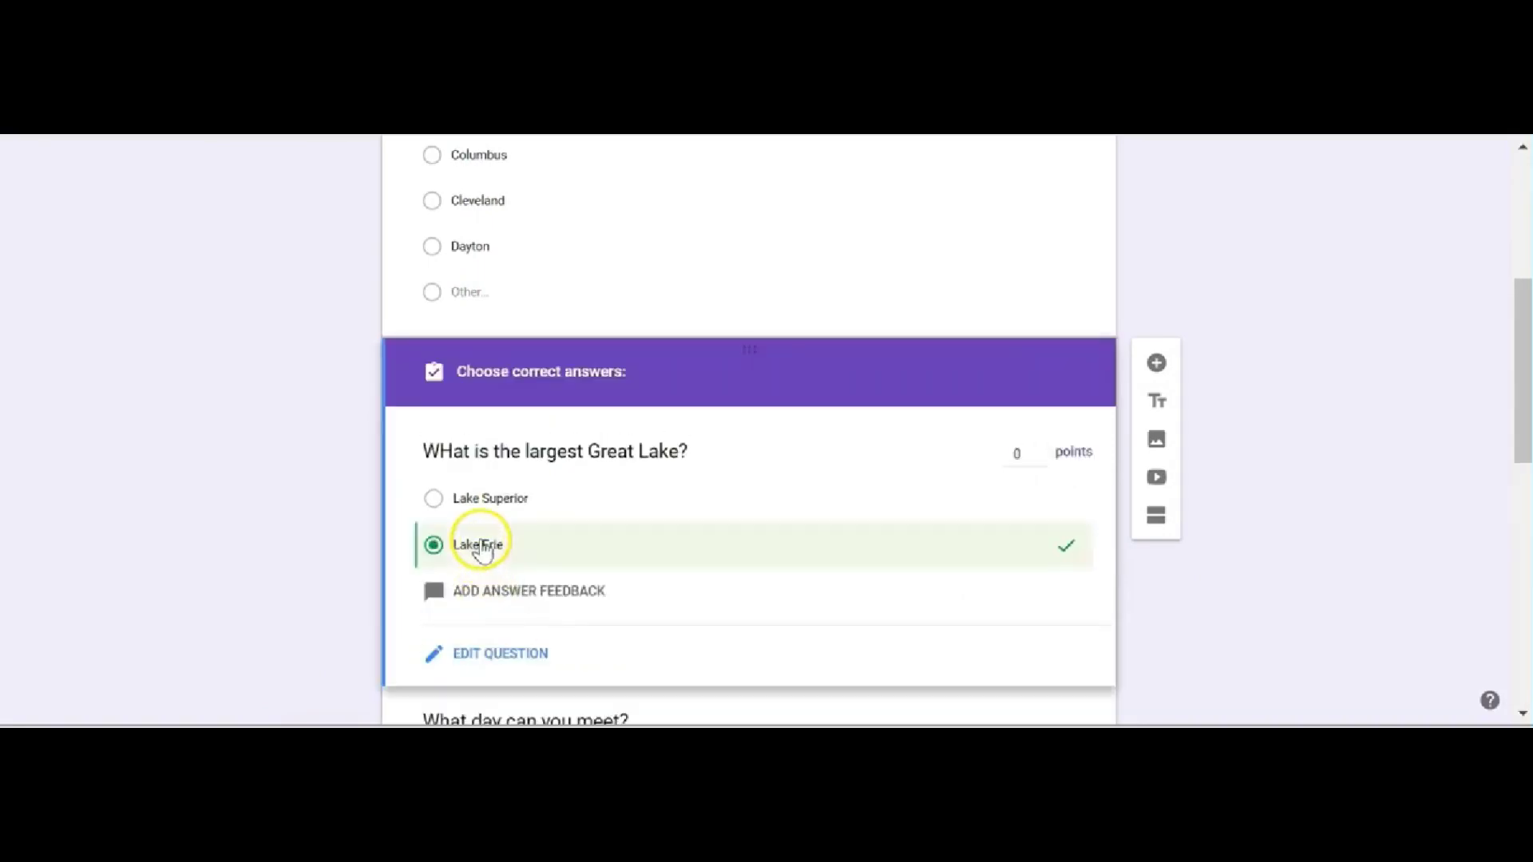
left_click(435, 503)
left_click(434, 544)
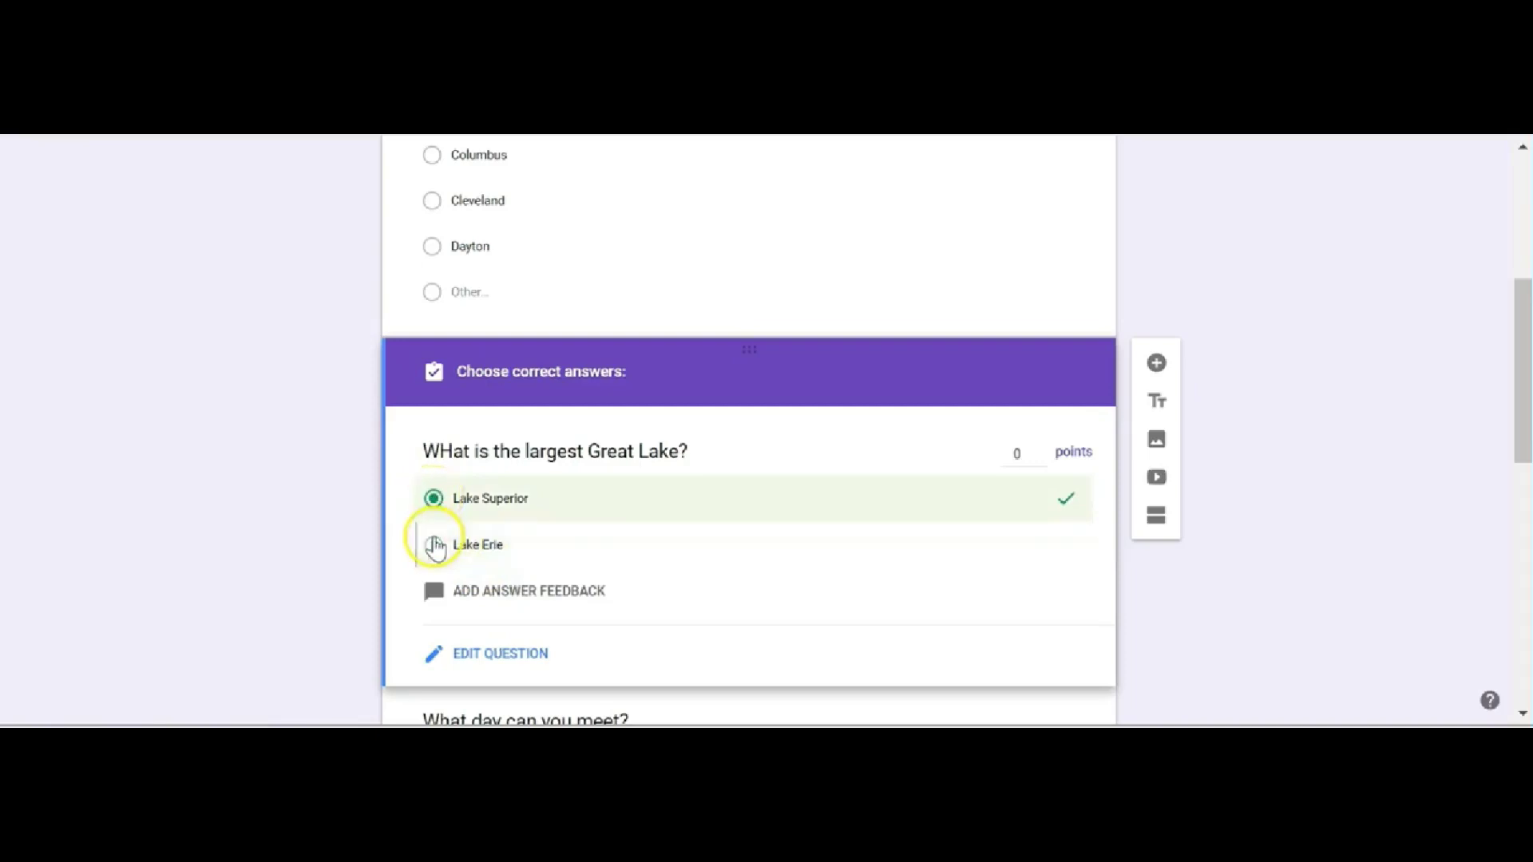
- Start adding video feedback for incorrect answers to the Great Lake question and search YouTube for "great lakes"
left_click(511, 594)
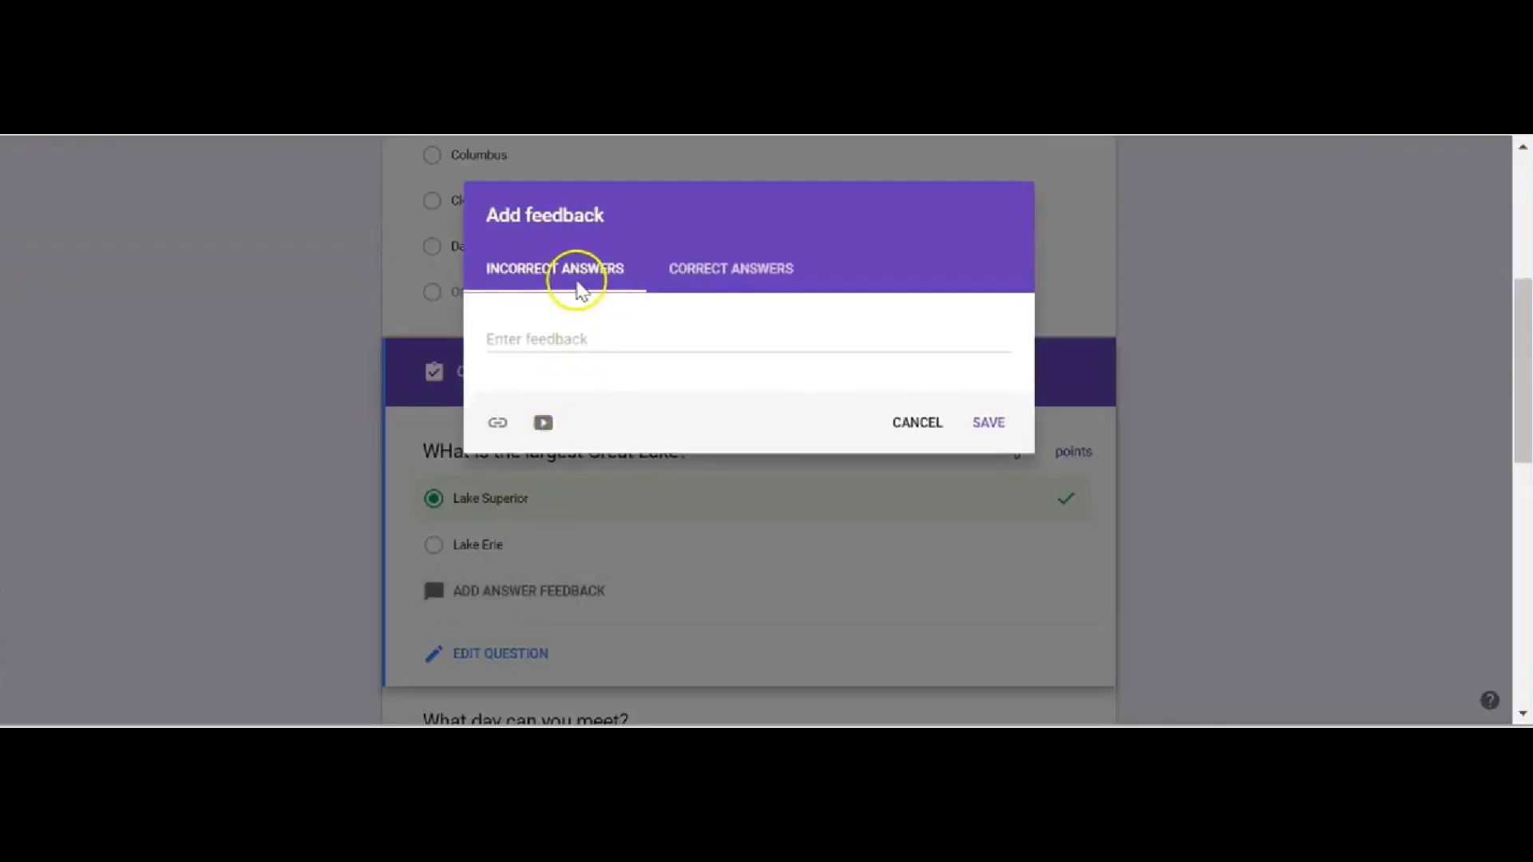
left_click(707, 279)
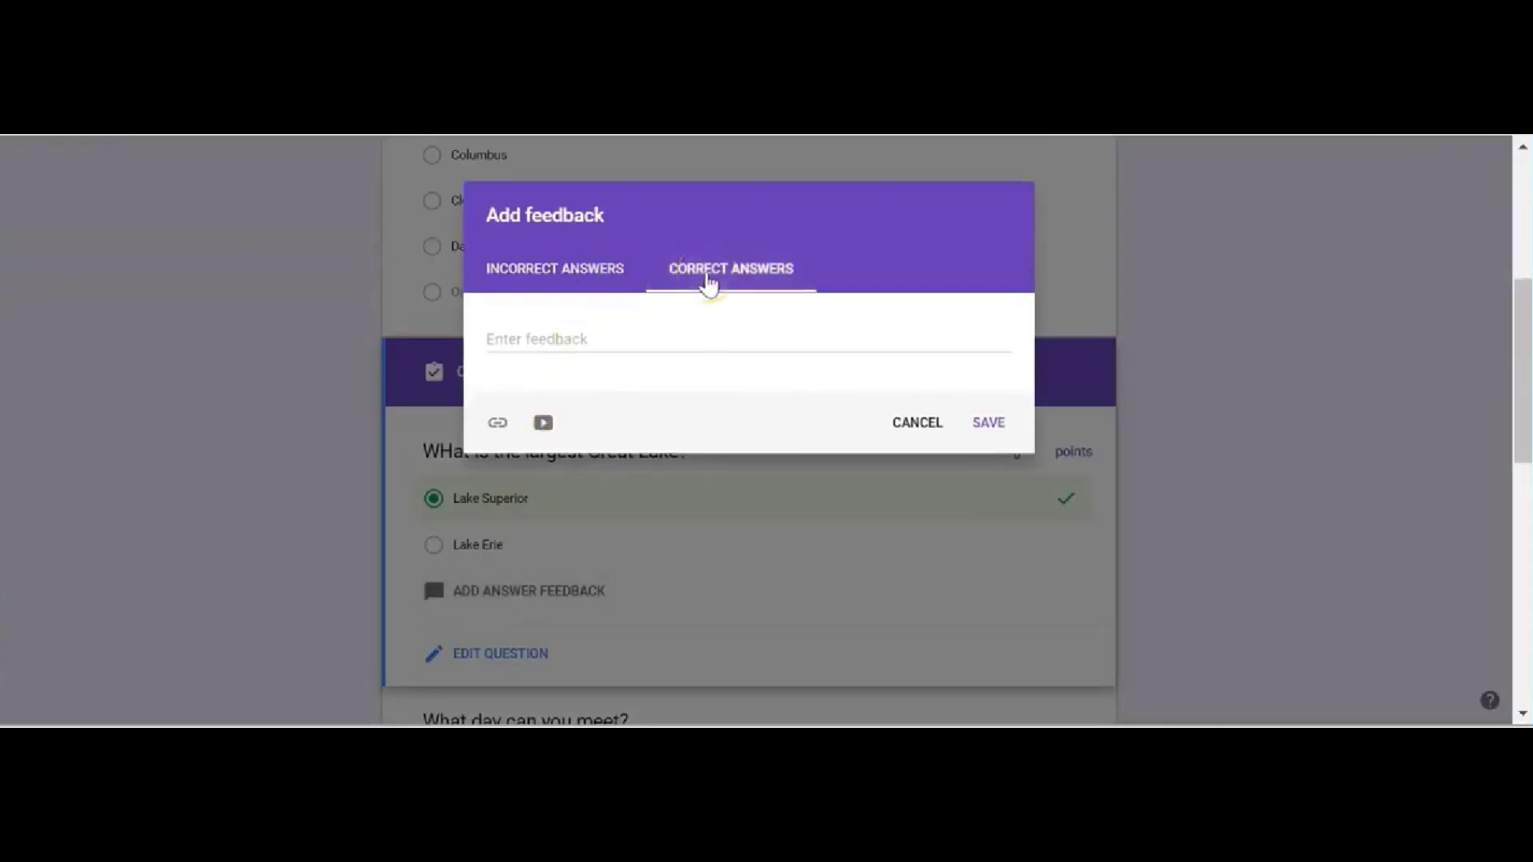
left_click(578, 275)
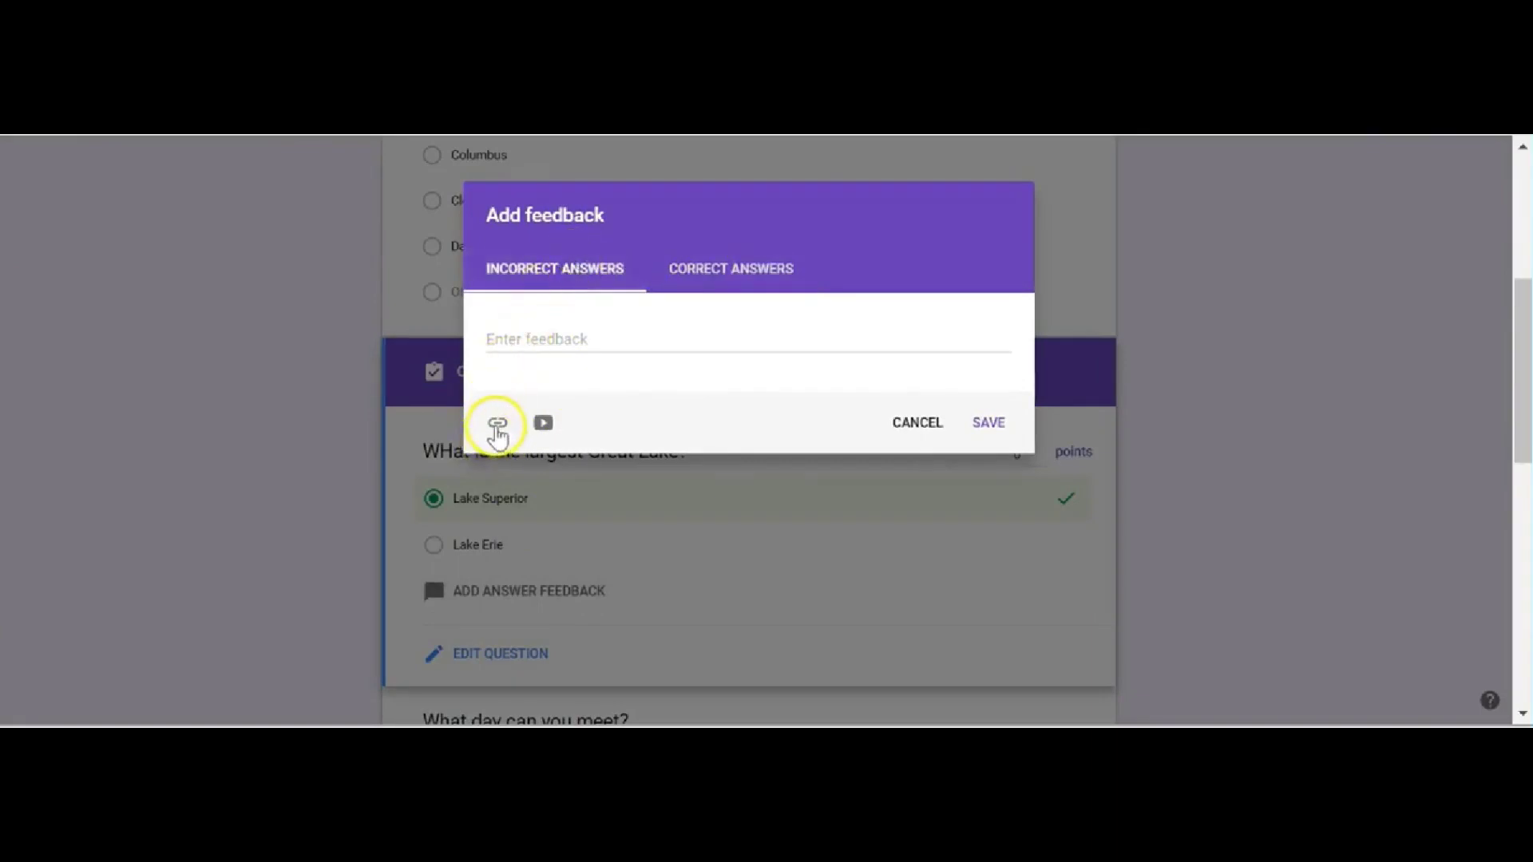
left_click(543, 422)
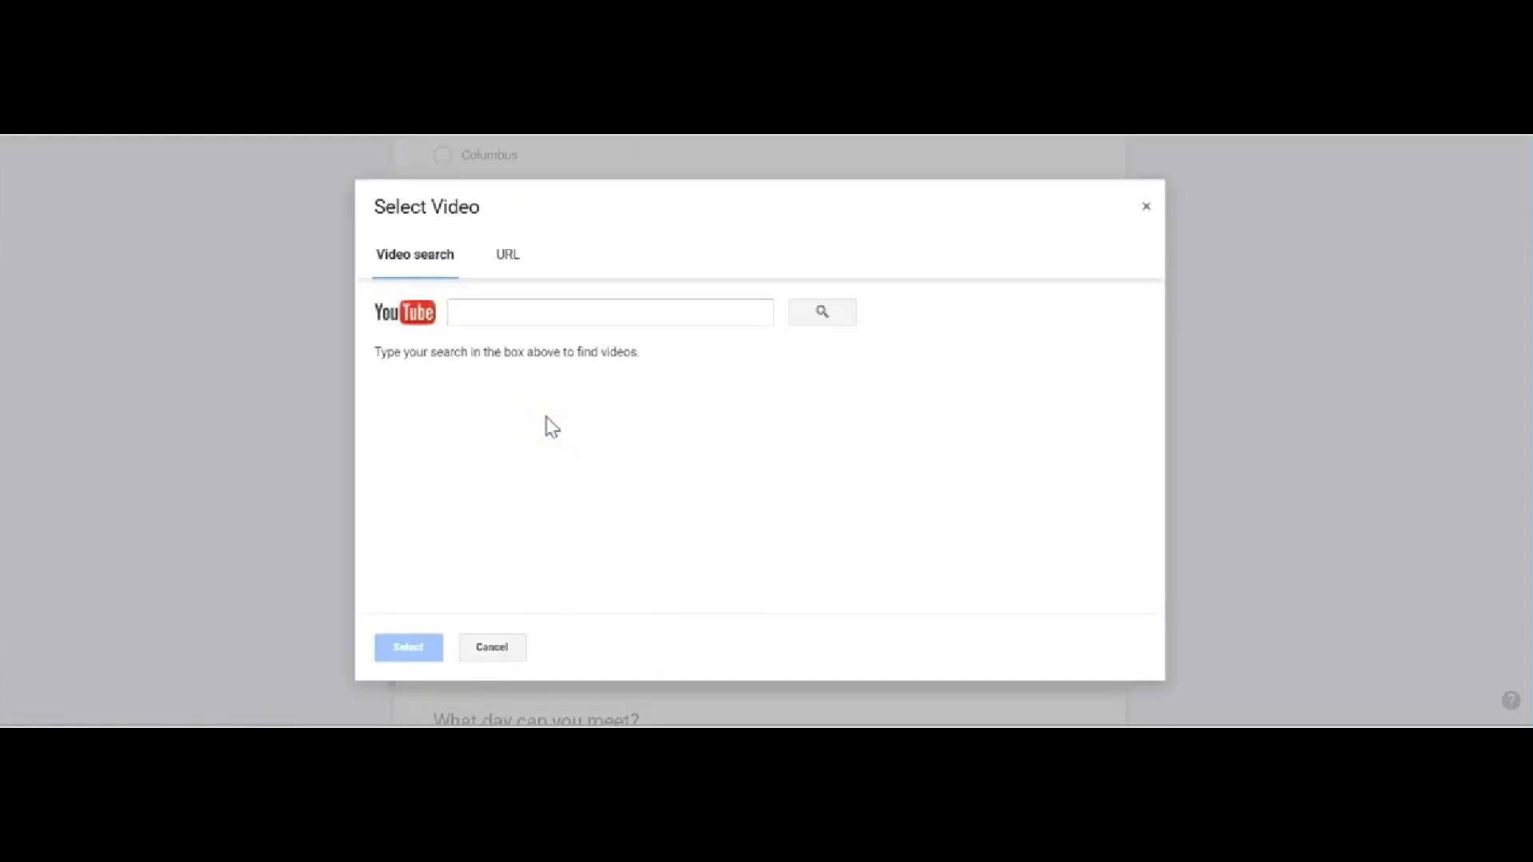
left_click(537, 311)
type("great lakes")
key("Return")
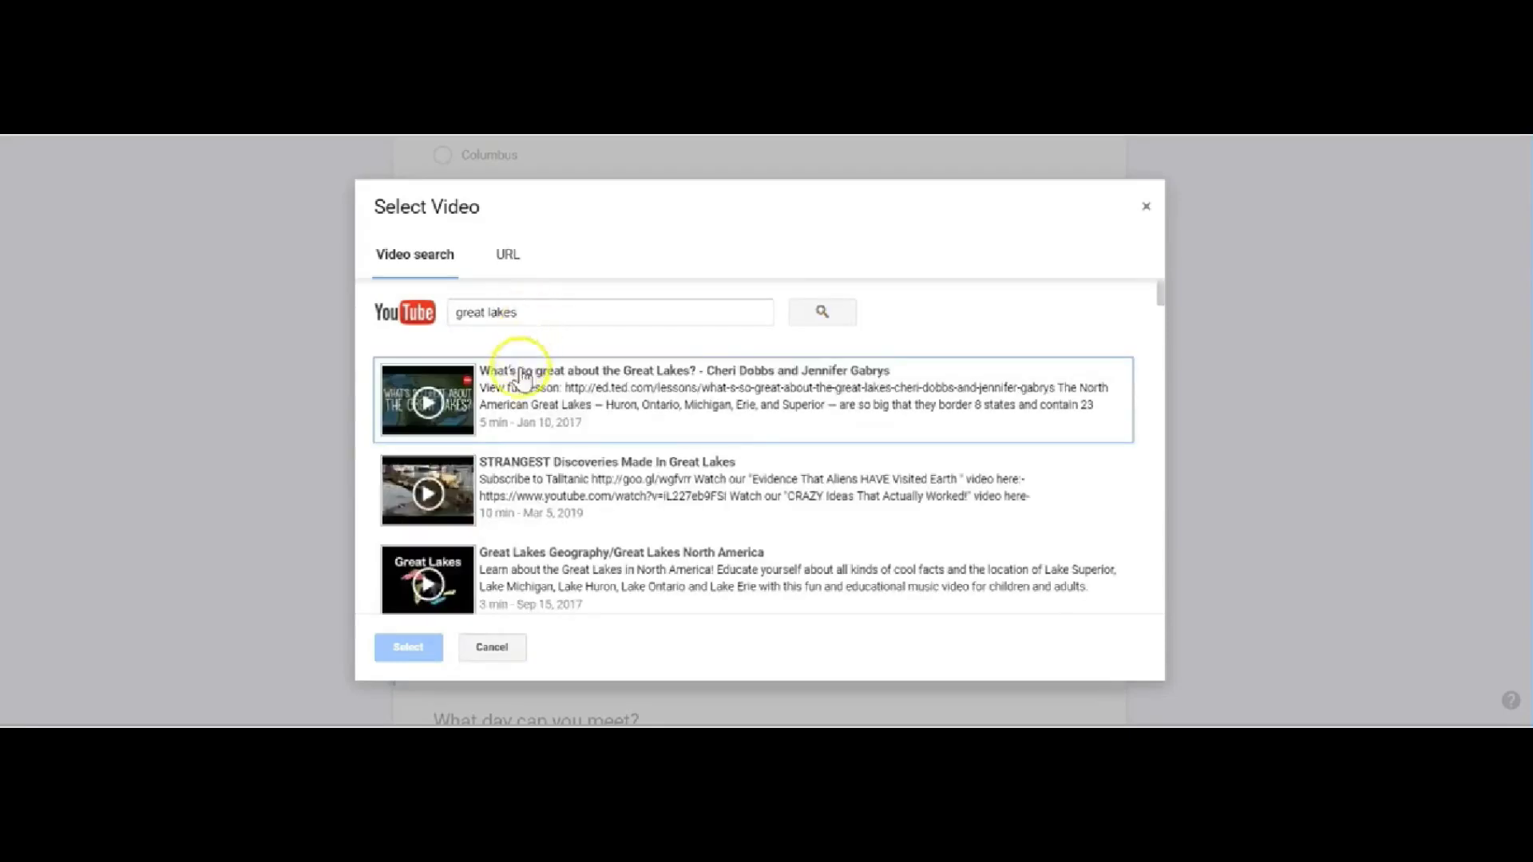
- Attach the video "What's so great about the Great Lakes?" as feedback for incorrect answers and save the feedback
left_click(441, 414)
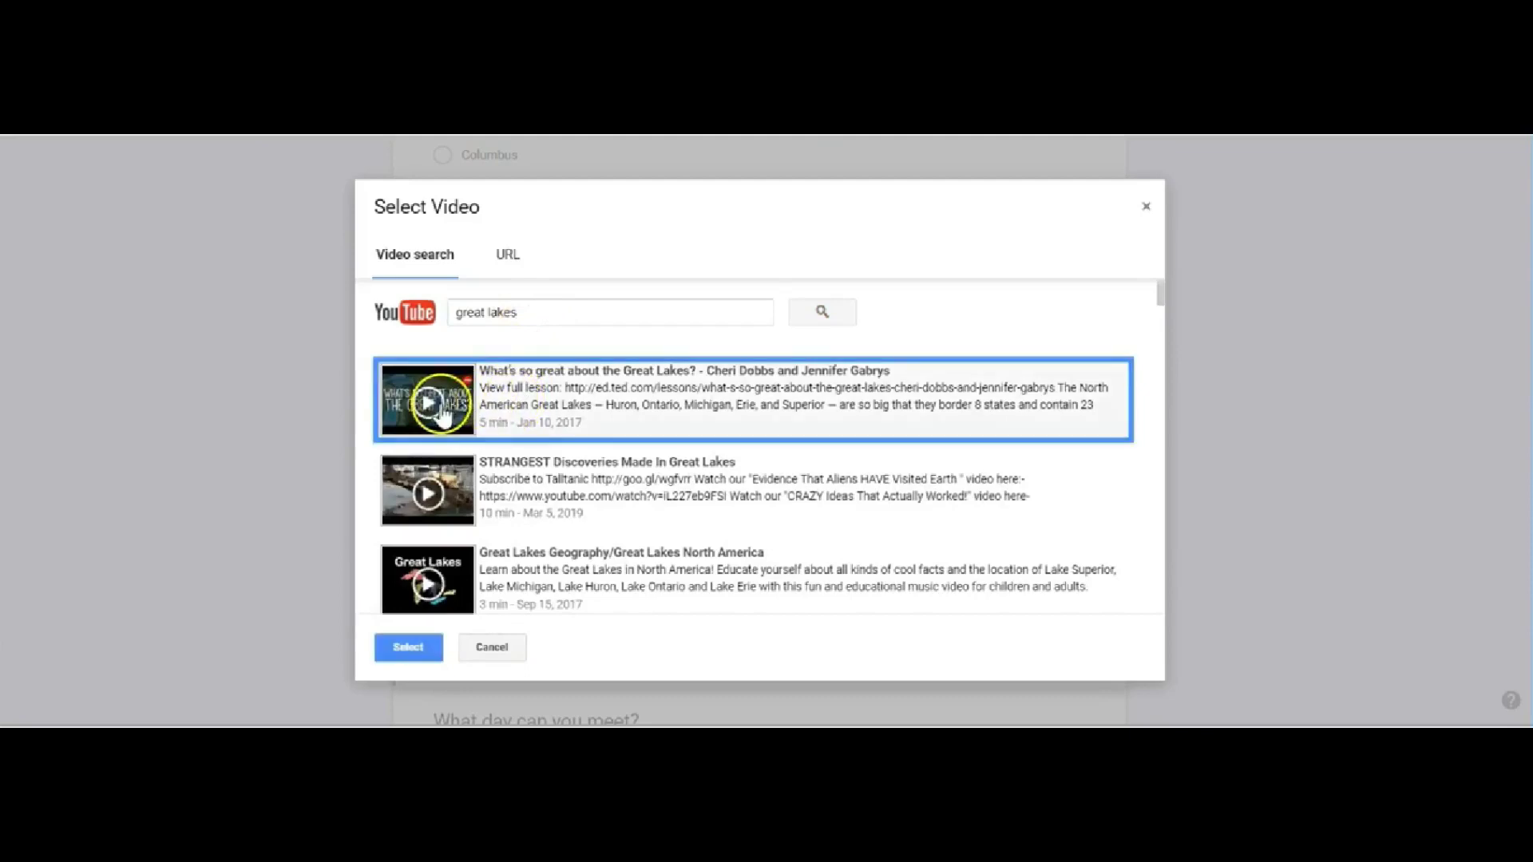
left_click(408, 645)
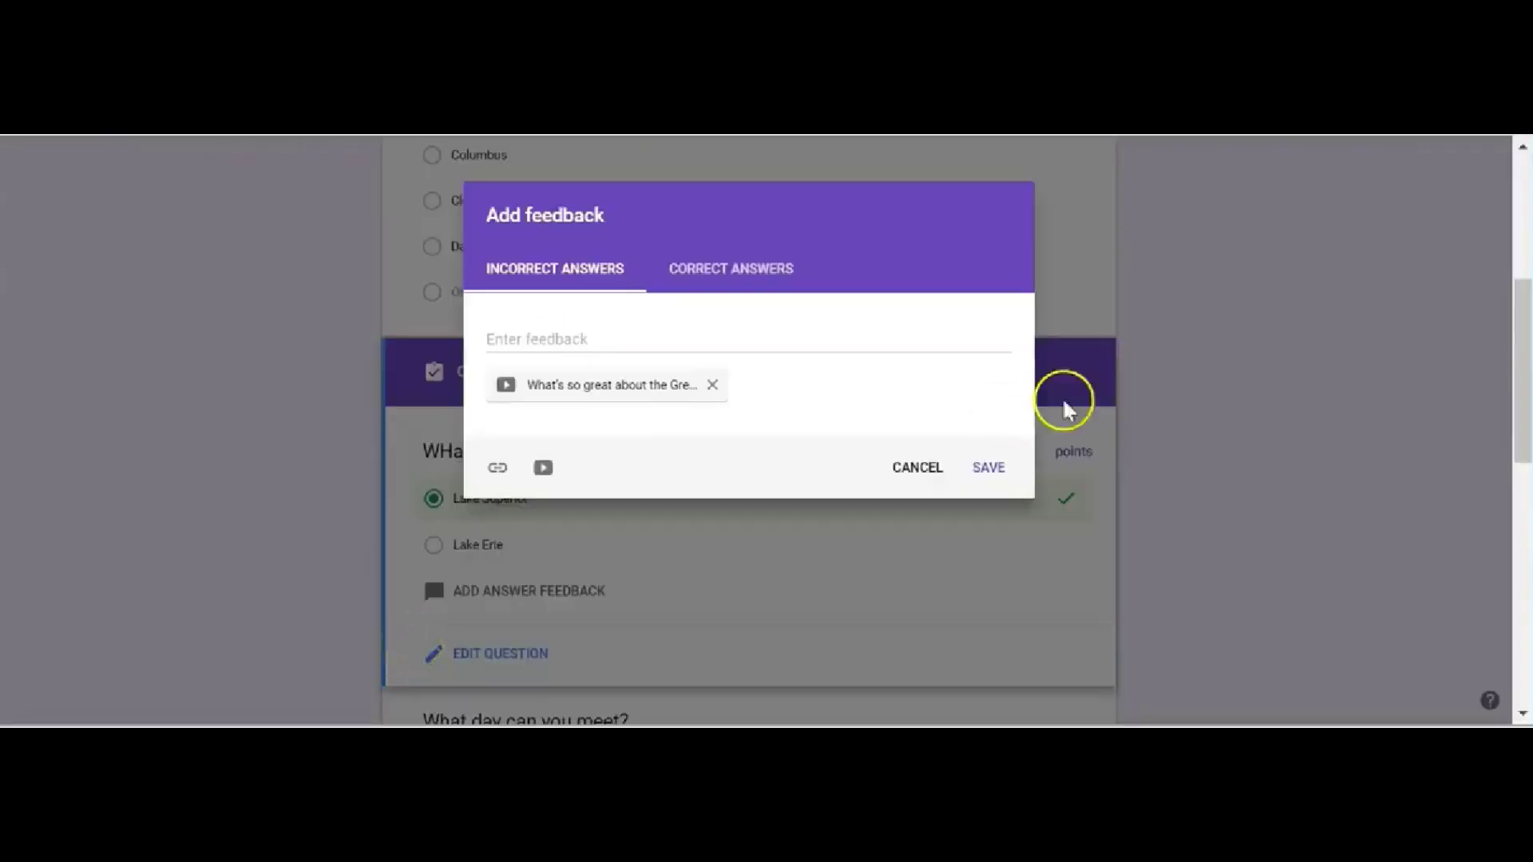
left_click(990, 470)
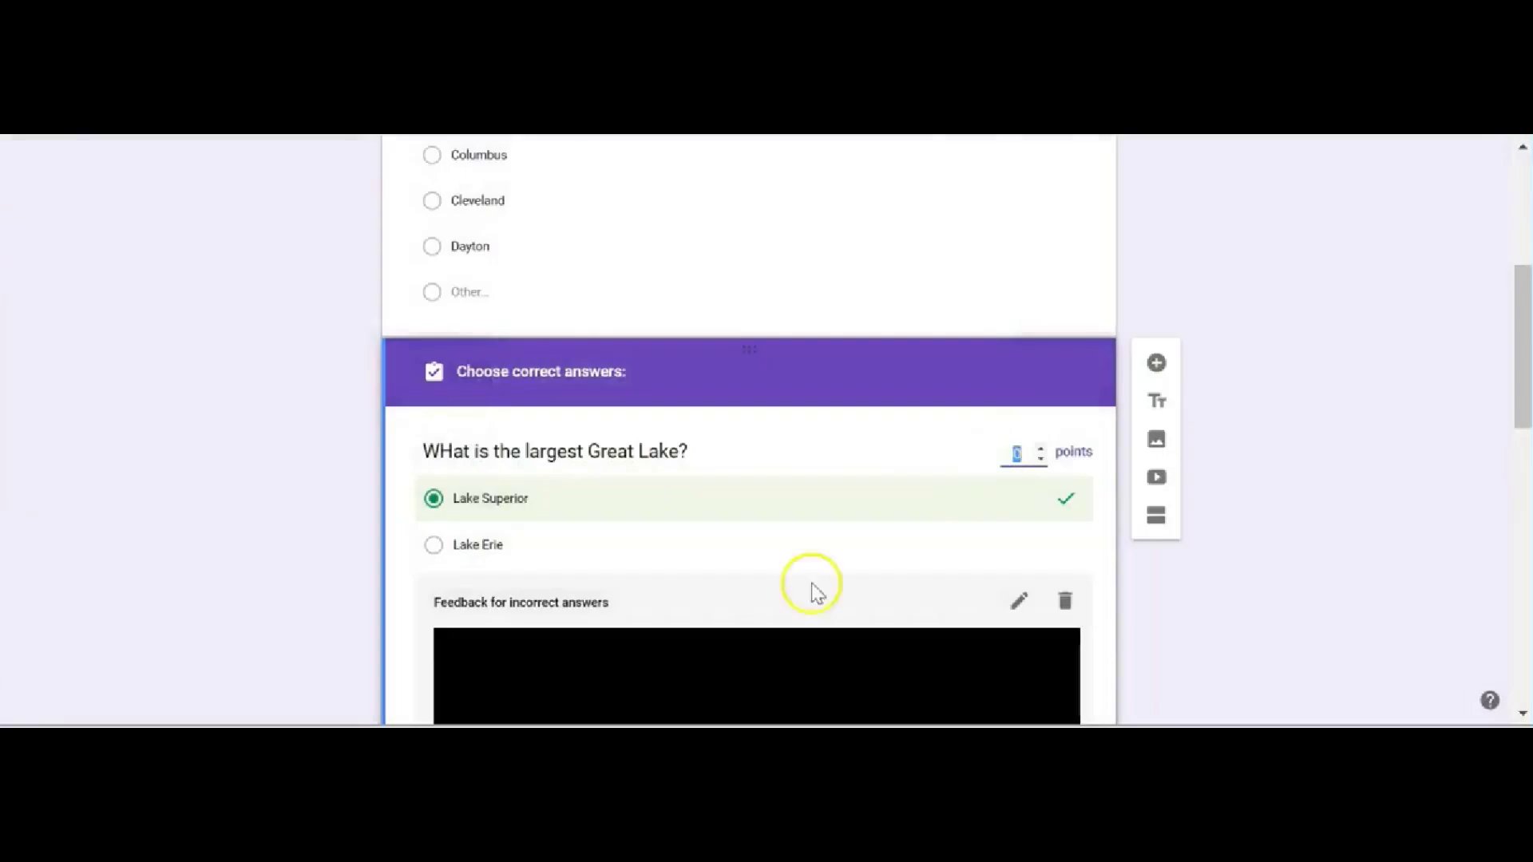
scroll(814, 591, "down", 3)
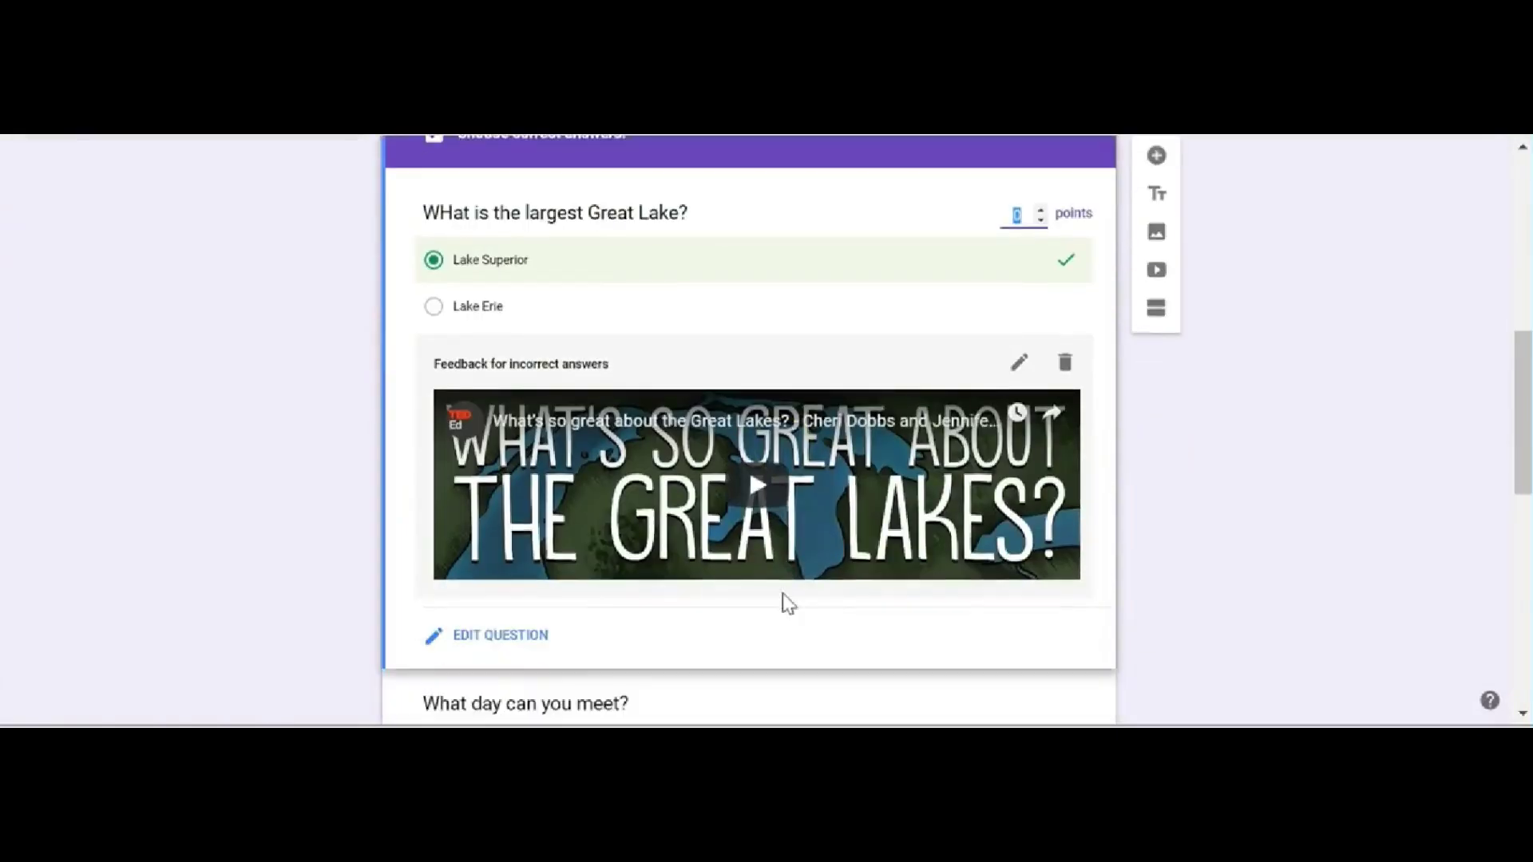
left_click(501, 597)
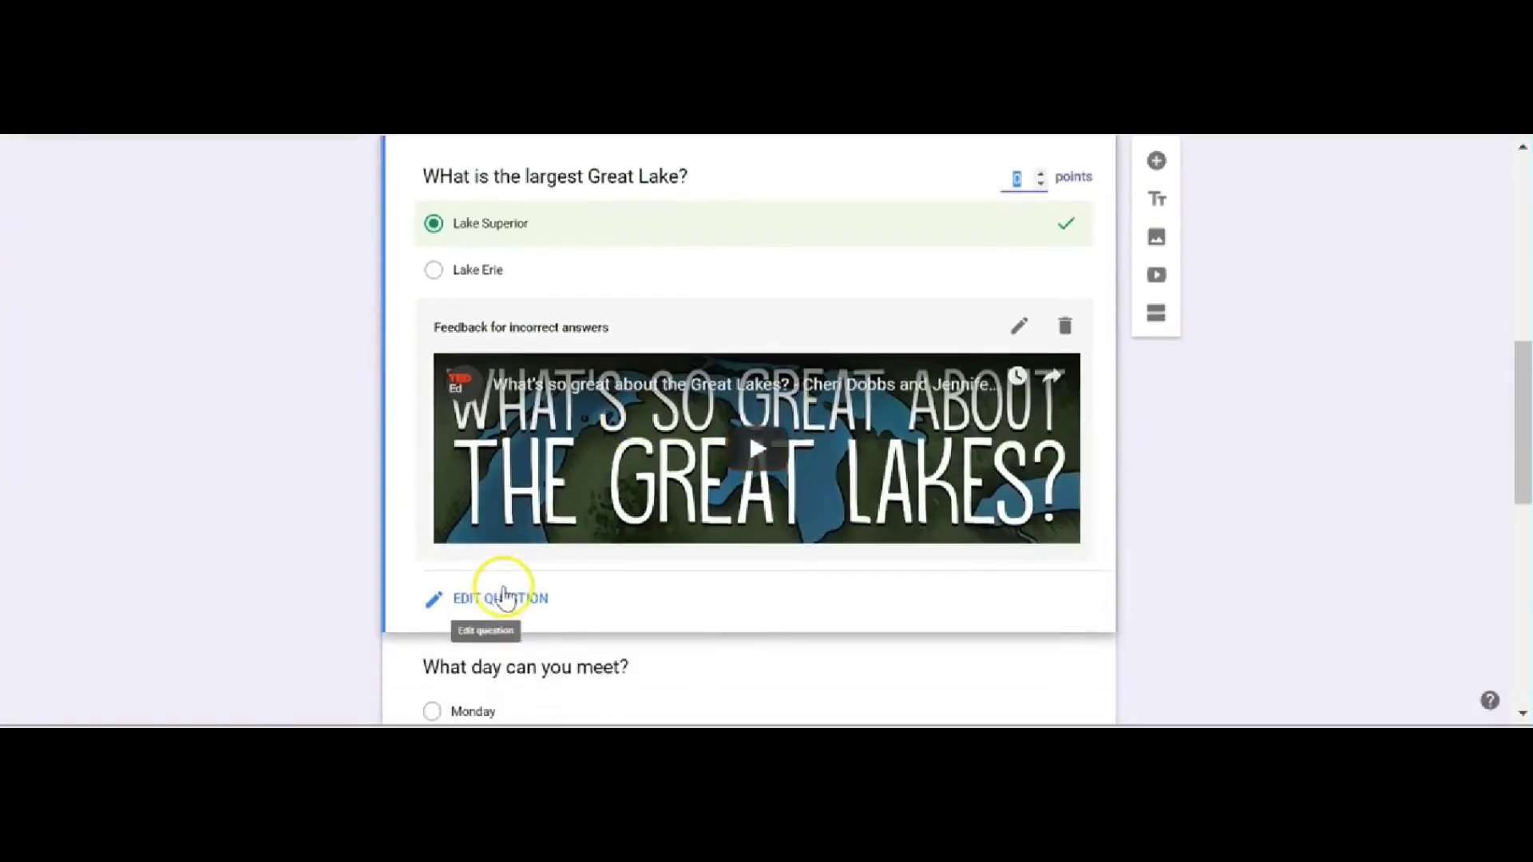
left_click(494, 638)
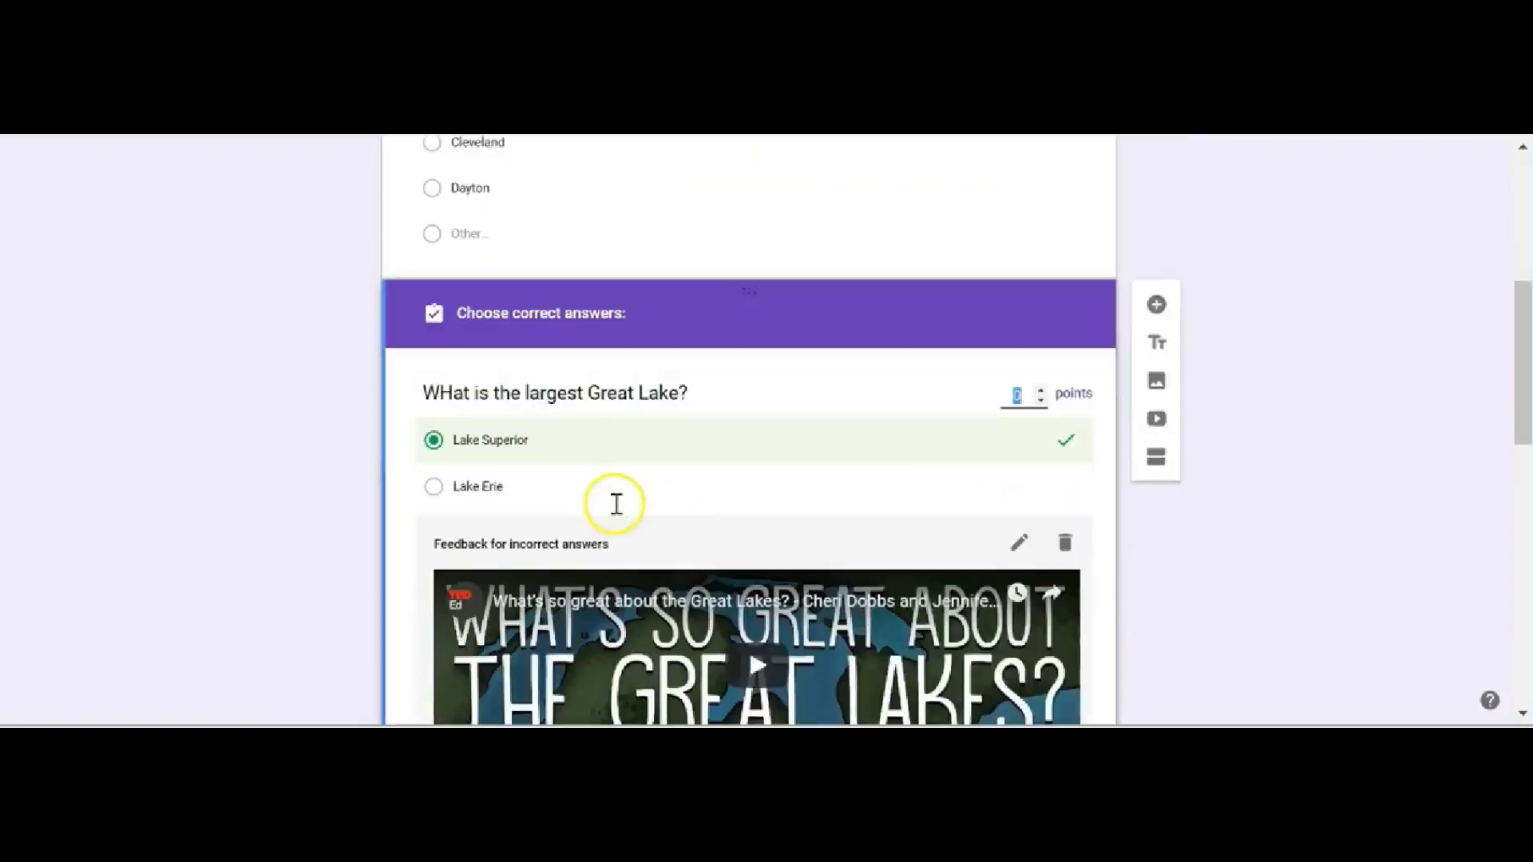
scroll(616, 503, "down", 5)
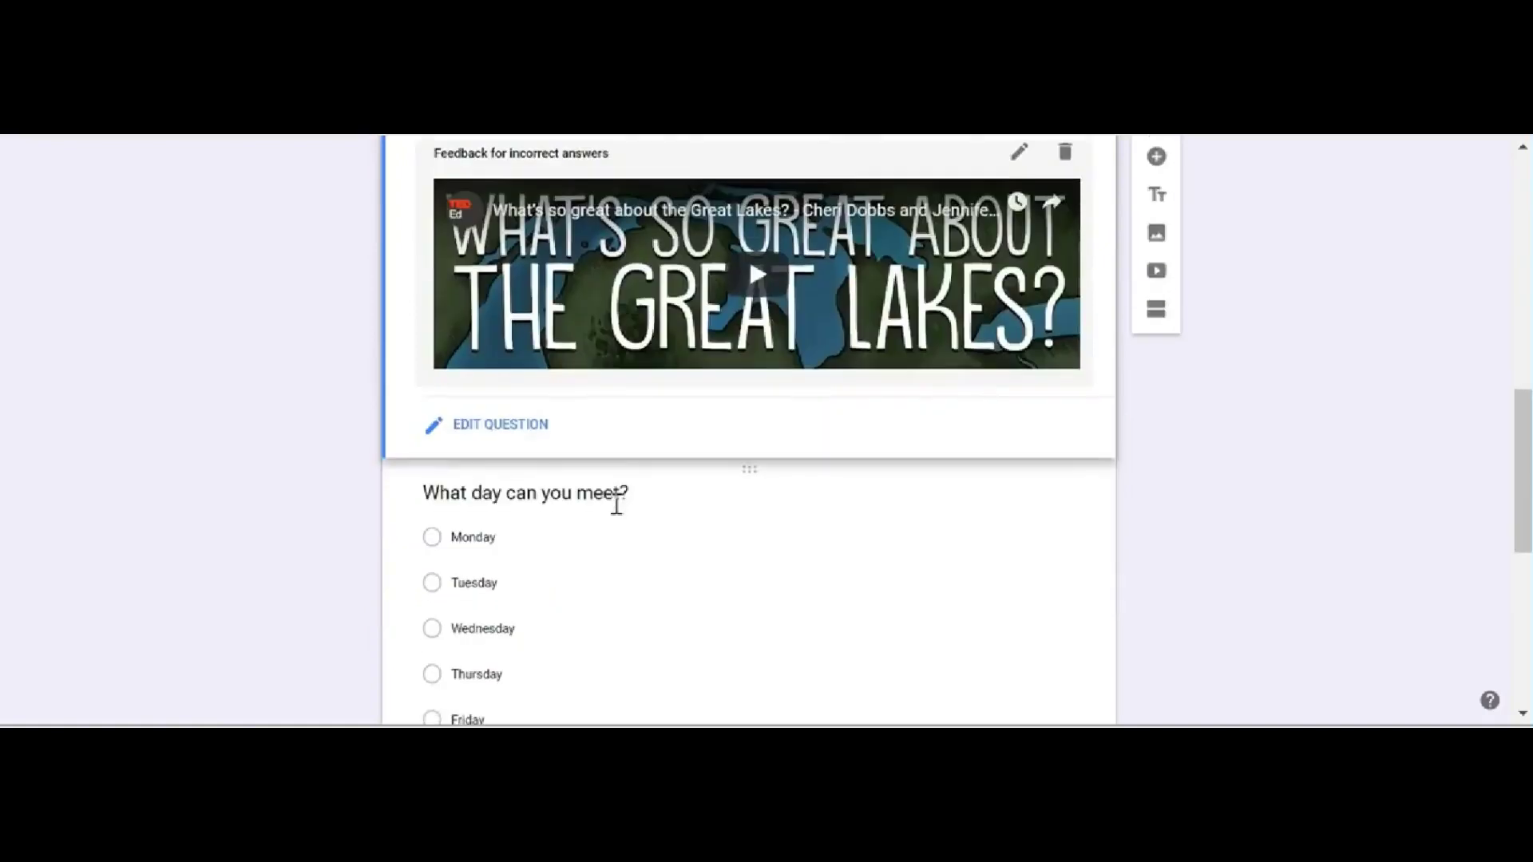
- Open the answer feedback of the capital of Ohio question and view its incorrect and correct answer sections
scroll(617, 507, "up", 8)
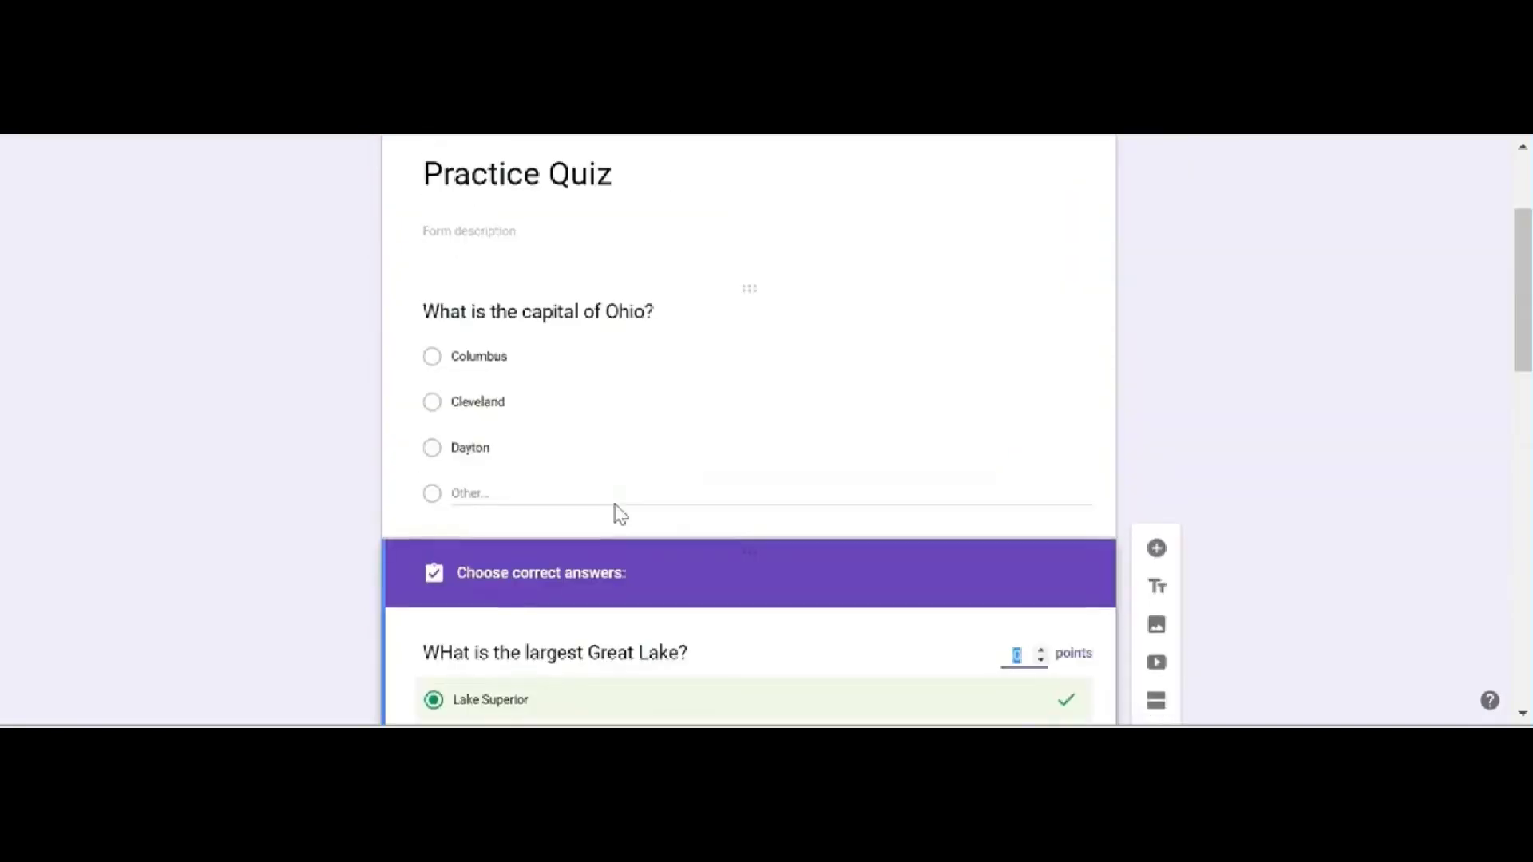
left_click(601, 453)
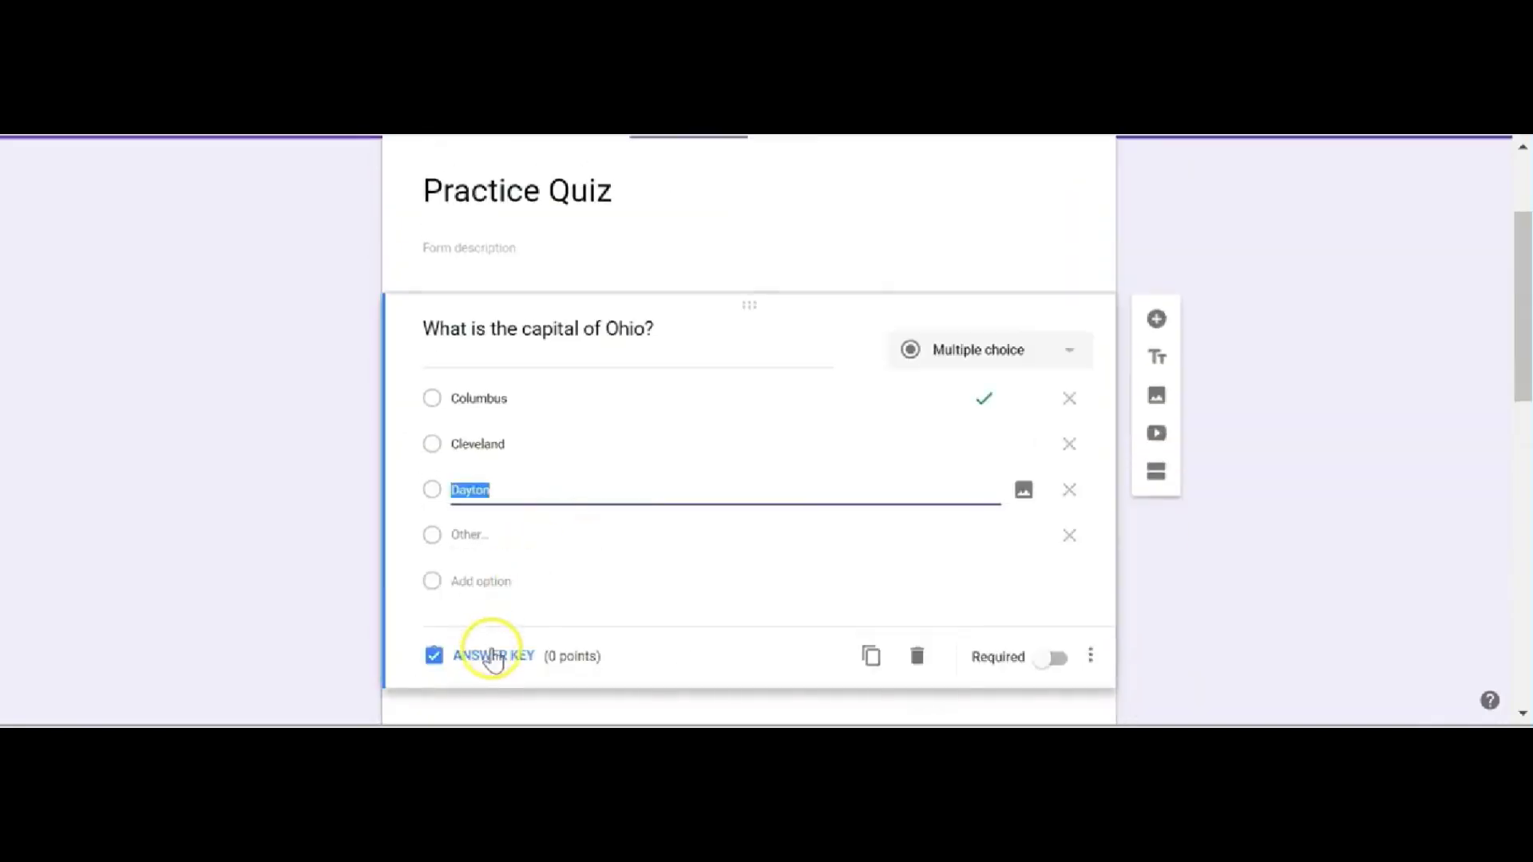
left_click(493, 656)
left_click(508, 599)
left_click(602, 275)
left_click(694, 276)
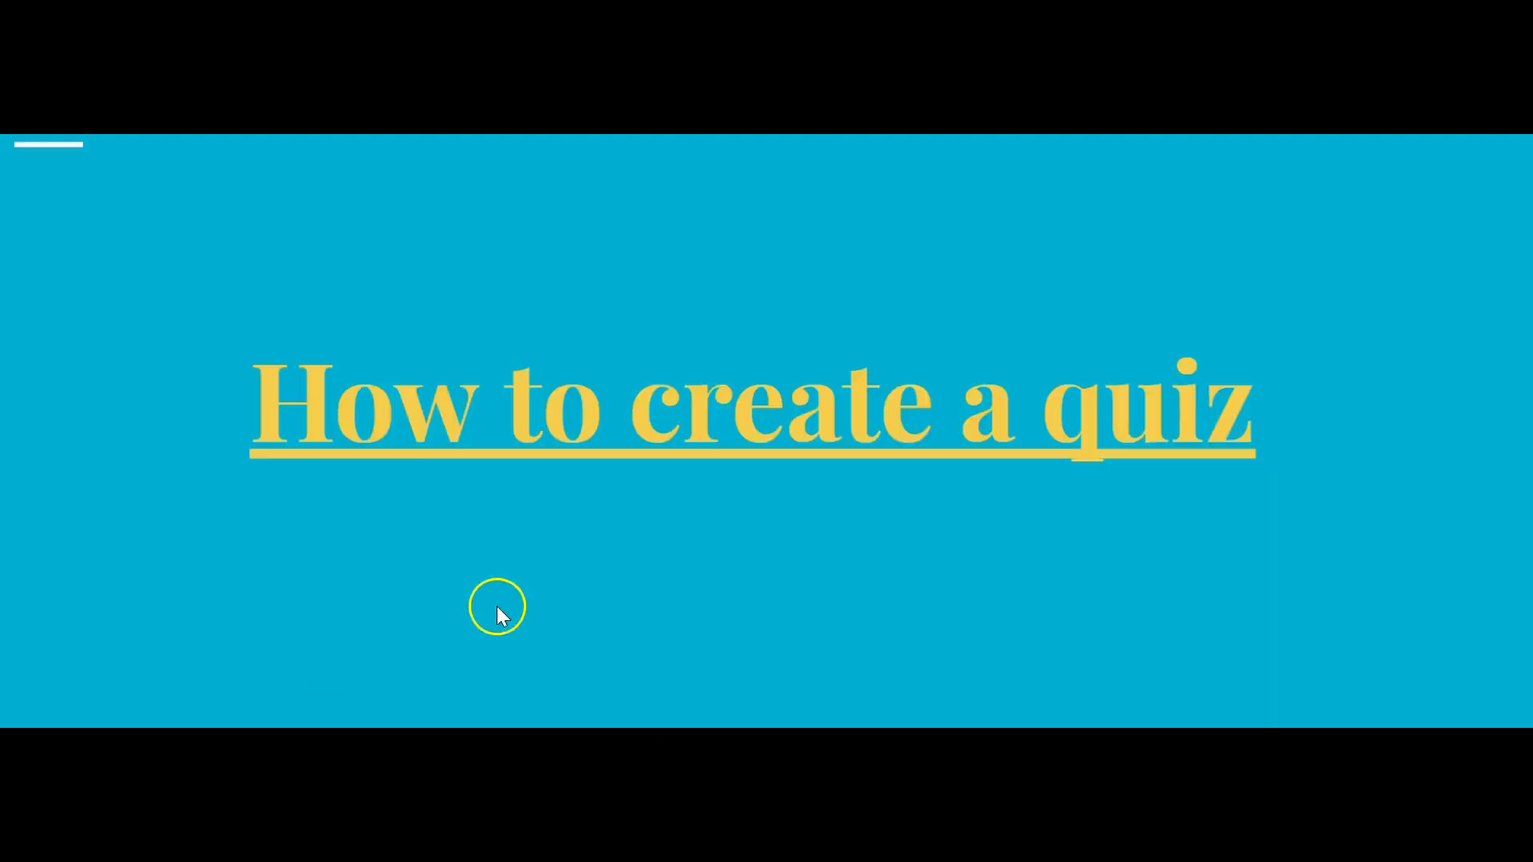
- Open the "How to create a quiz" link on the slide and play the YouTube video in full screen
left_click(677, 431)
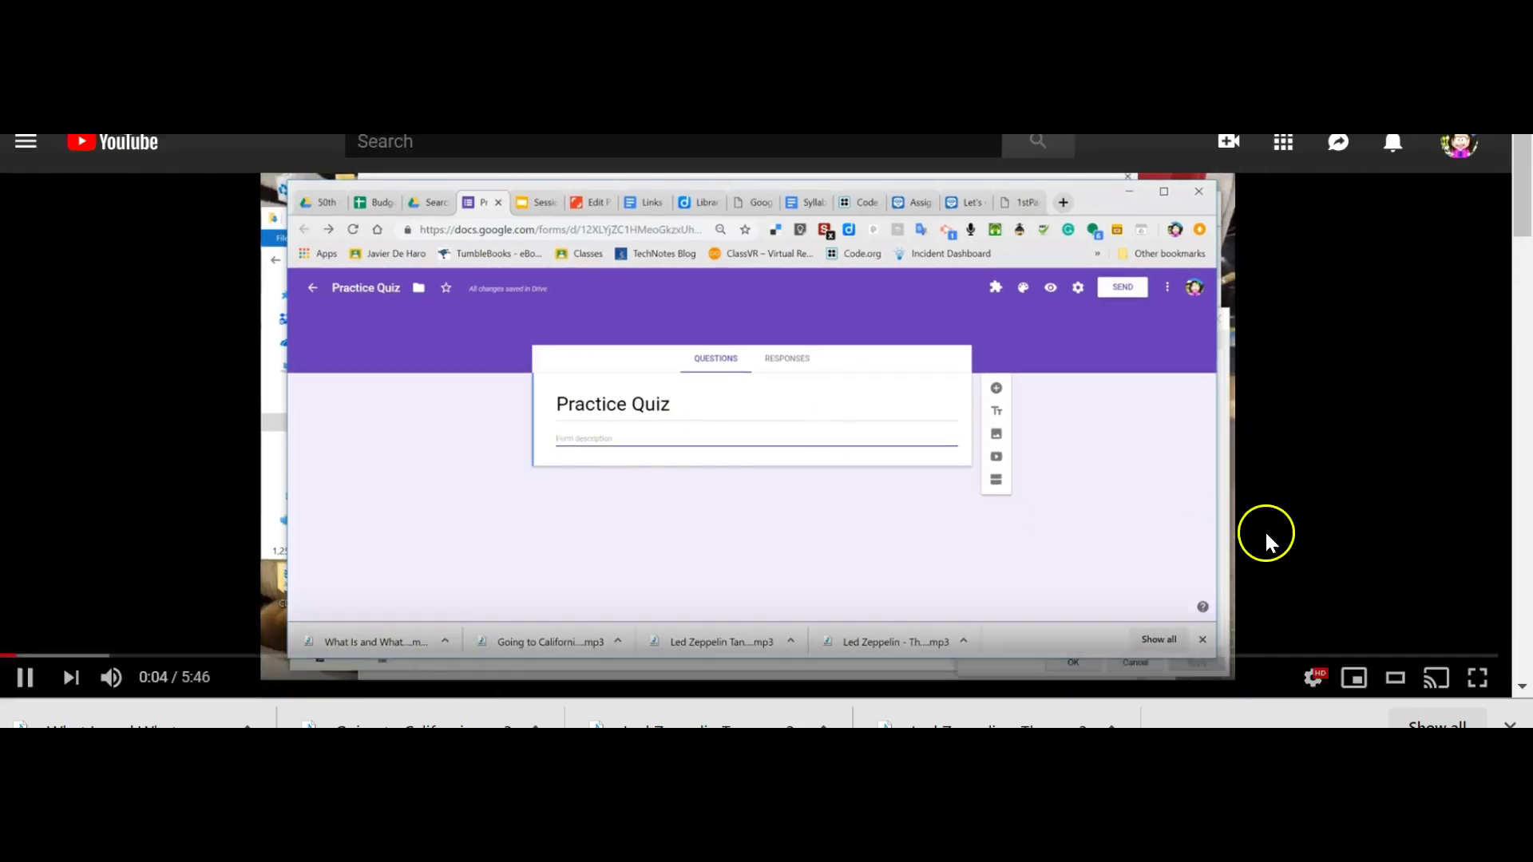
left_click(1471, 685)
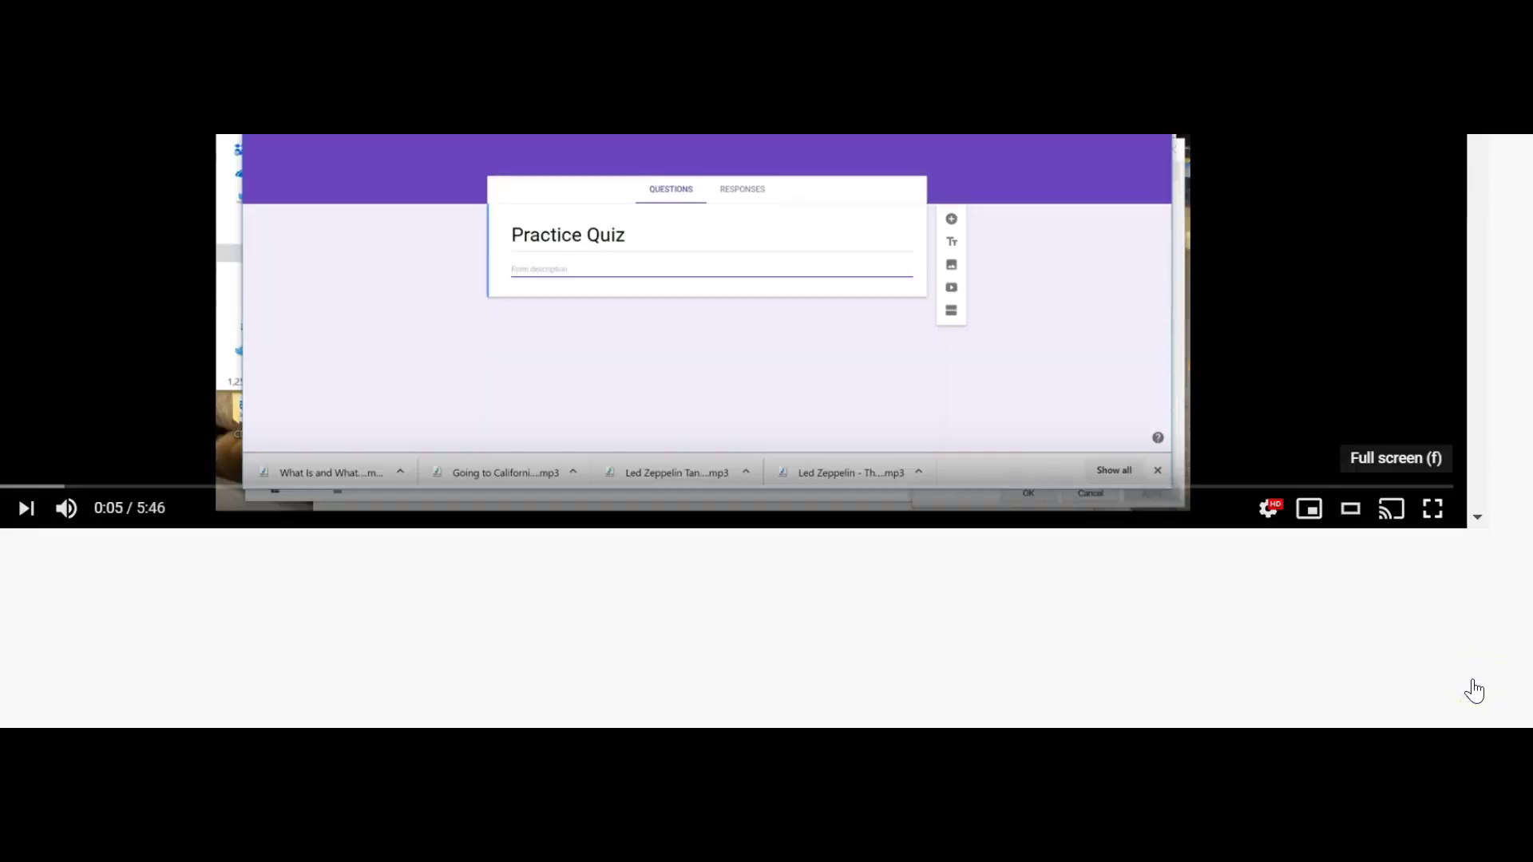
key("f")
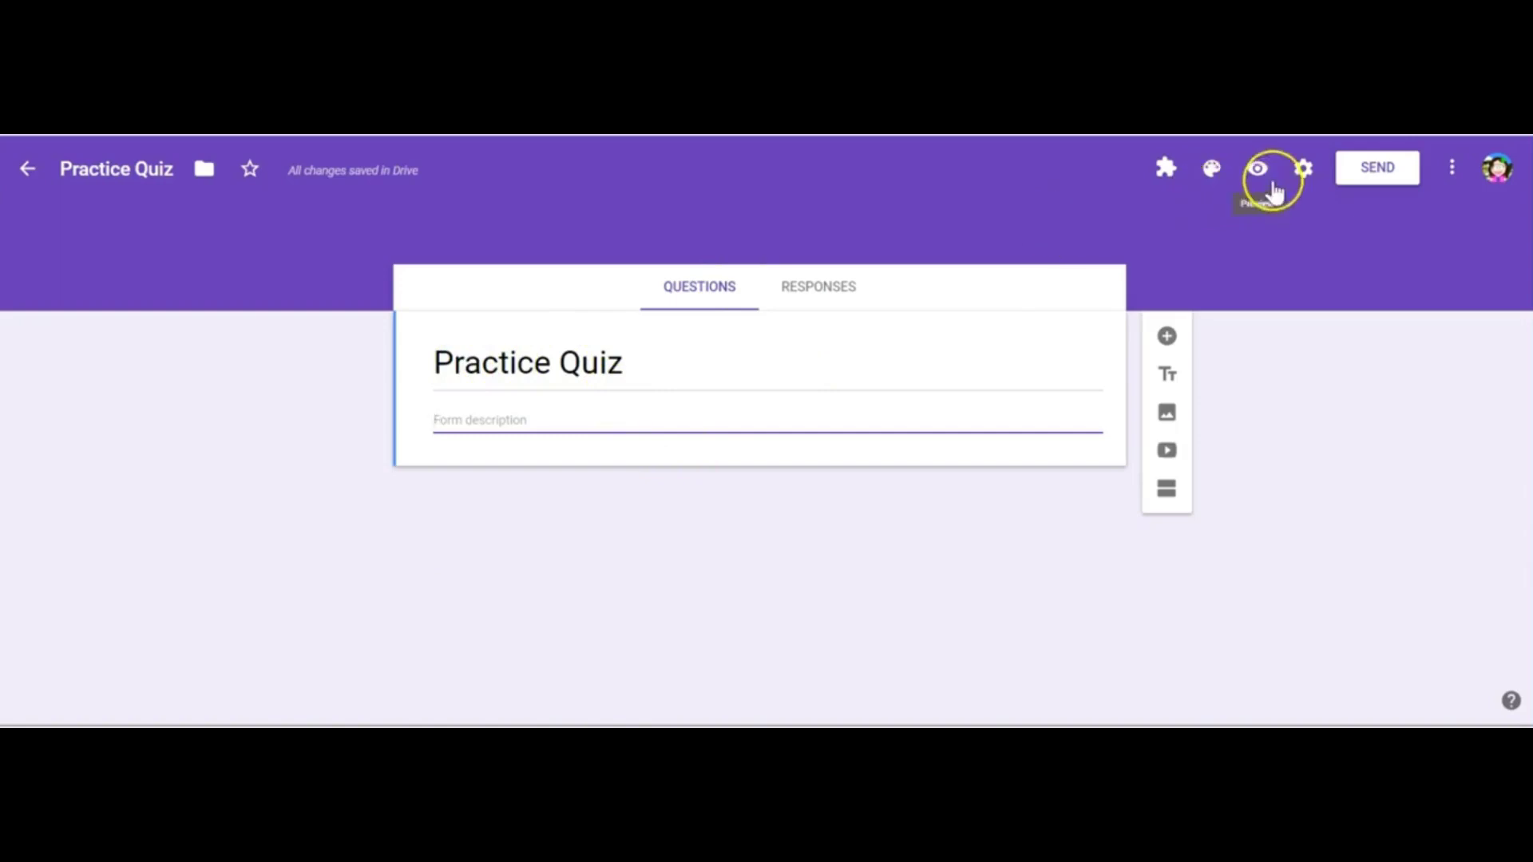
- Limit the Practice Quiz form to 1 response per respondent in its general settings and save
left_click(1303, 177)
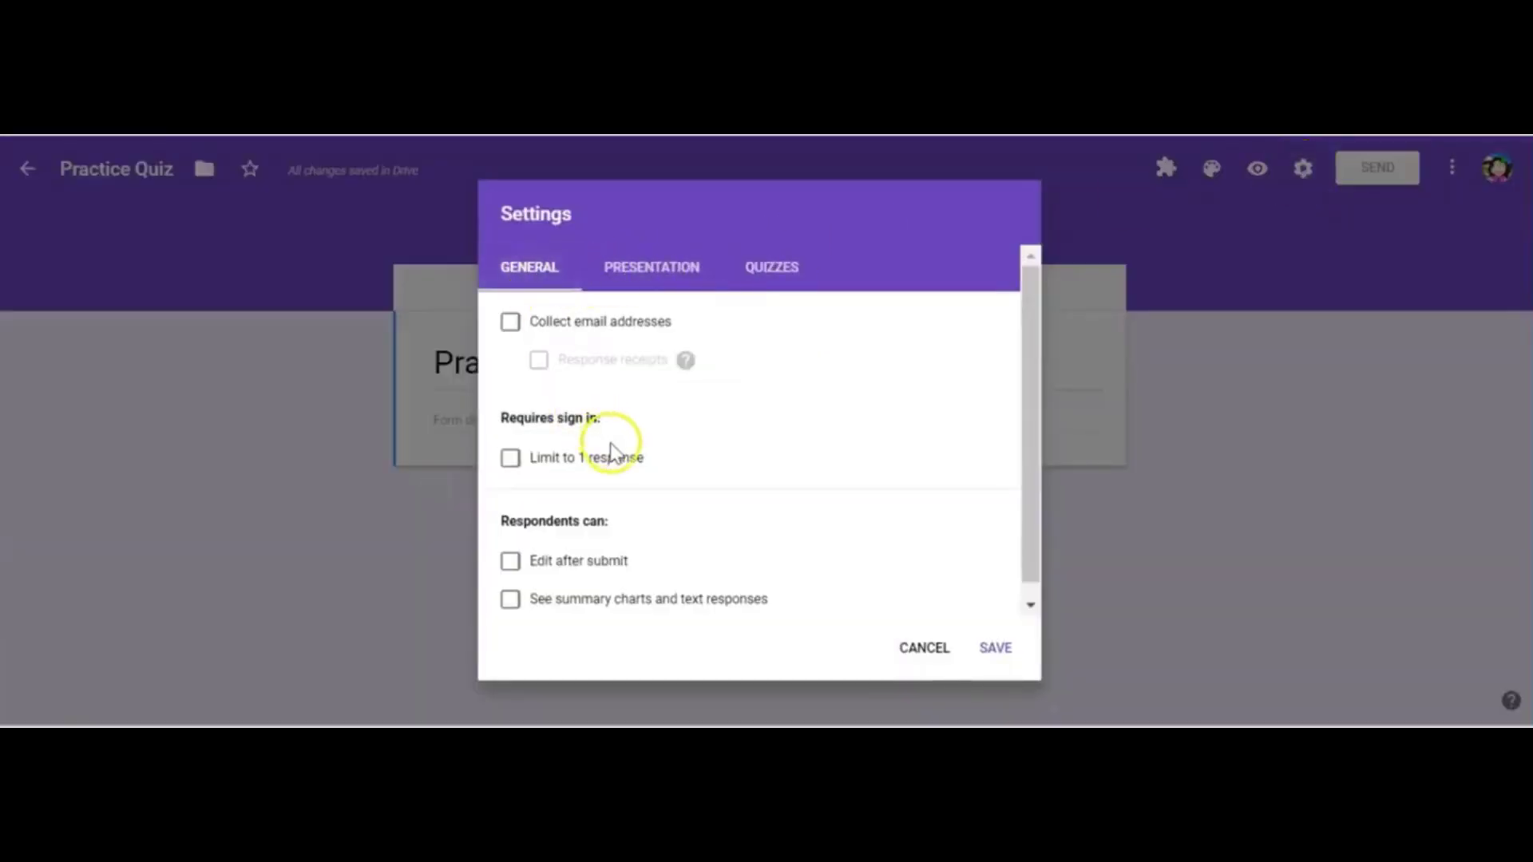
scroll(1028, 376, "down", 1)
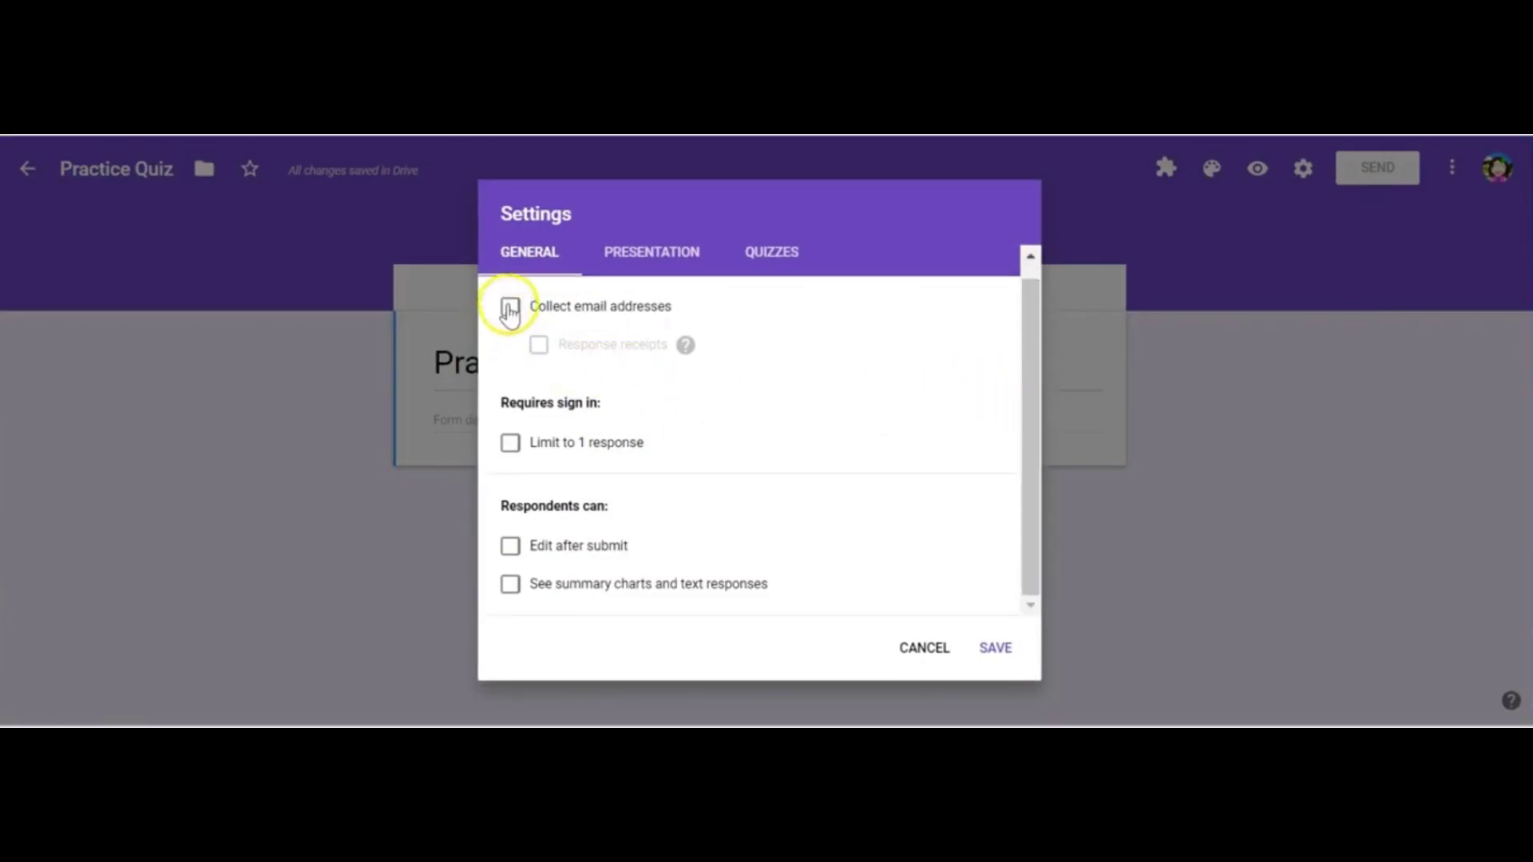
left_click(512, 444)
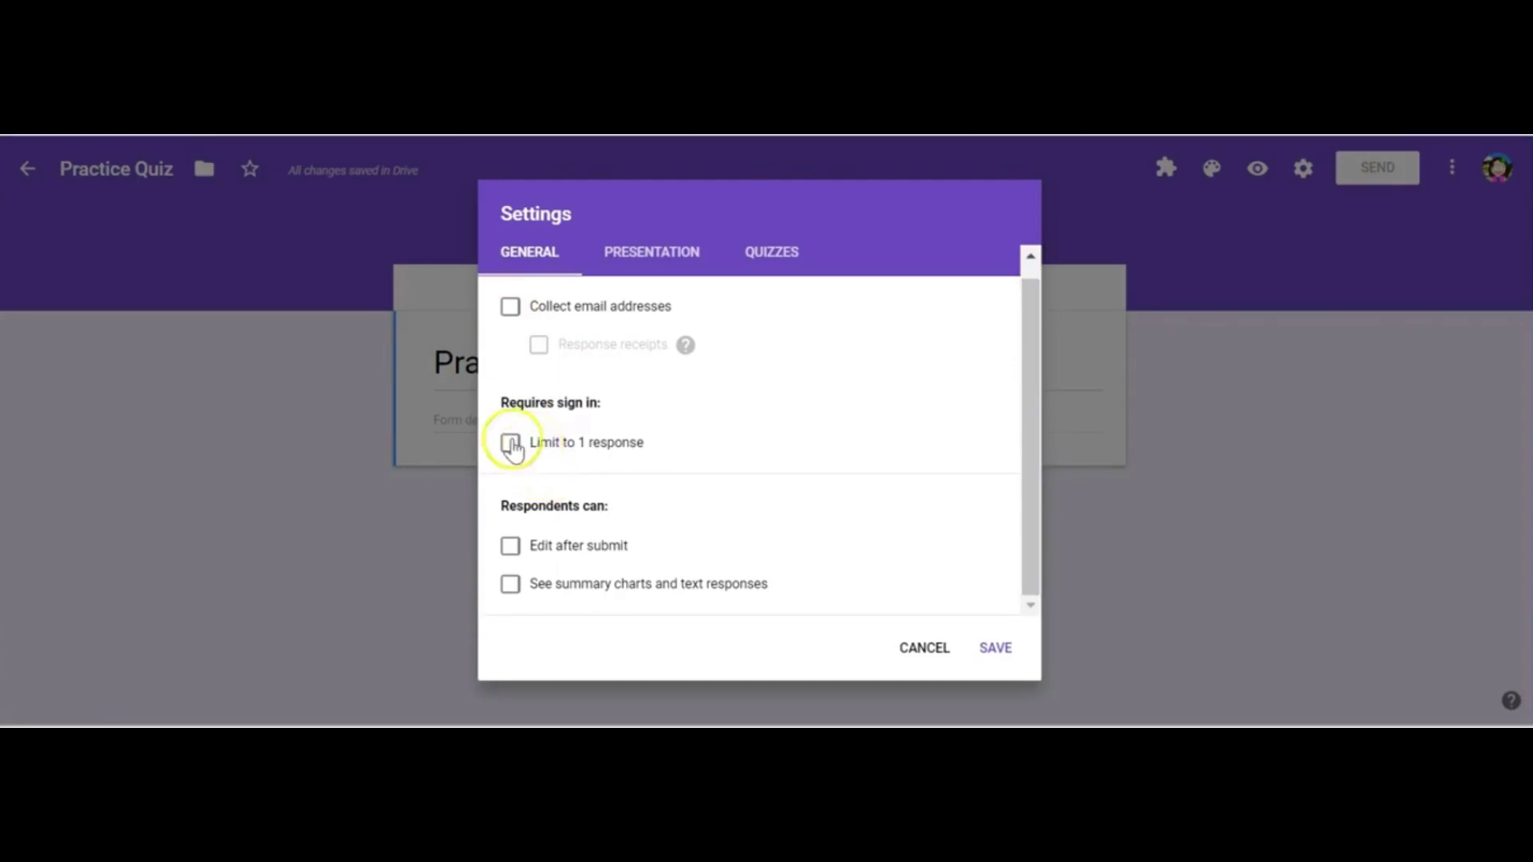
left_click(512, 444)
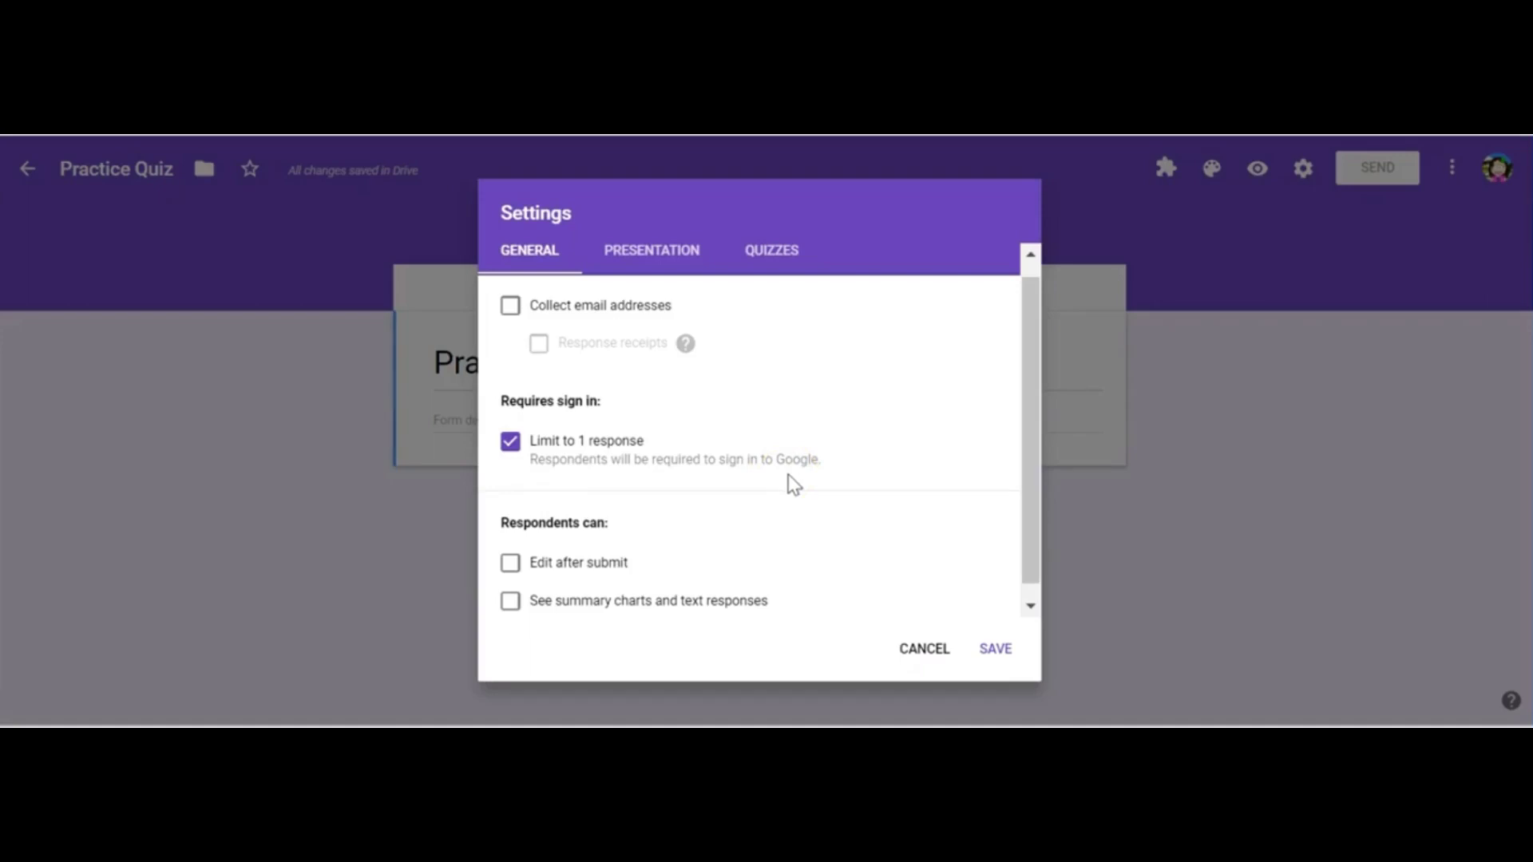
left_click(1030, 606)
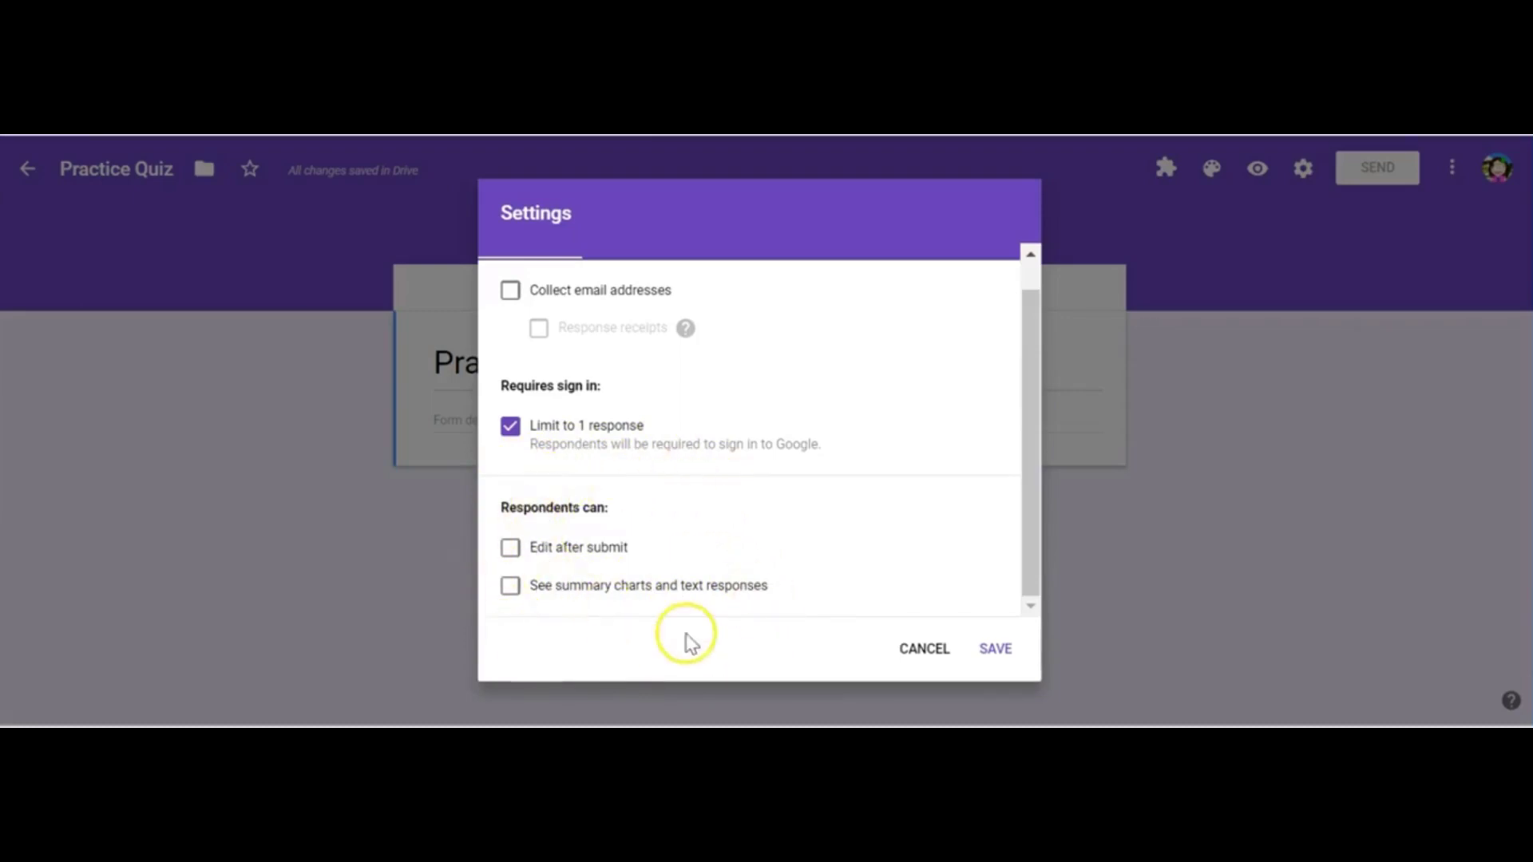
left_click(994, 651)
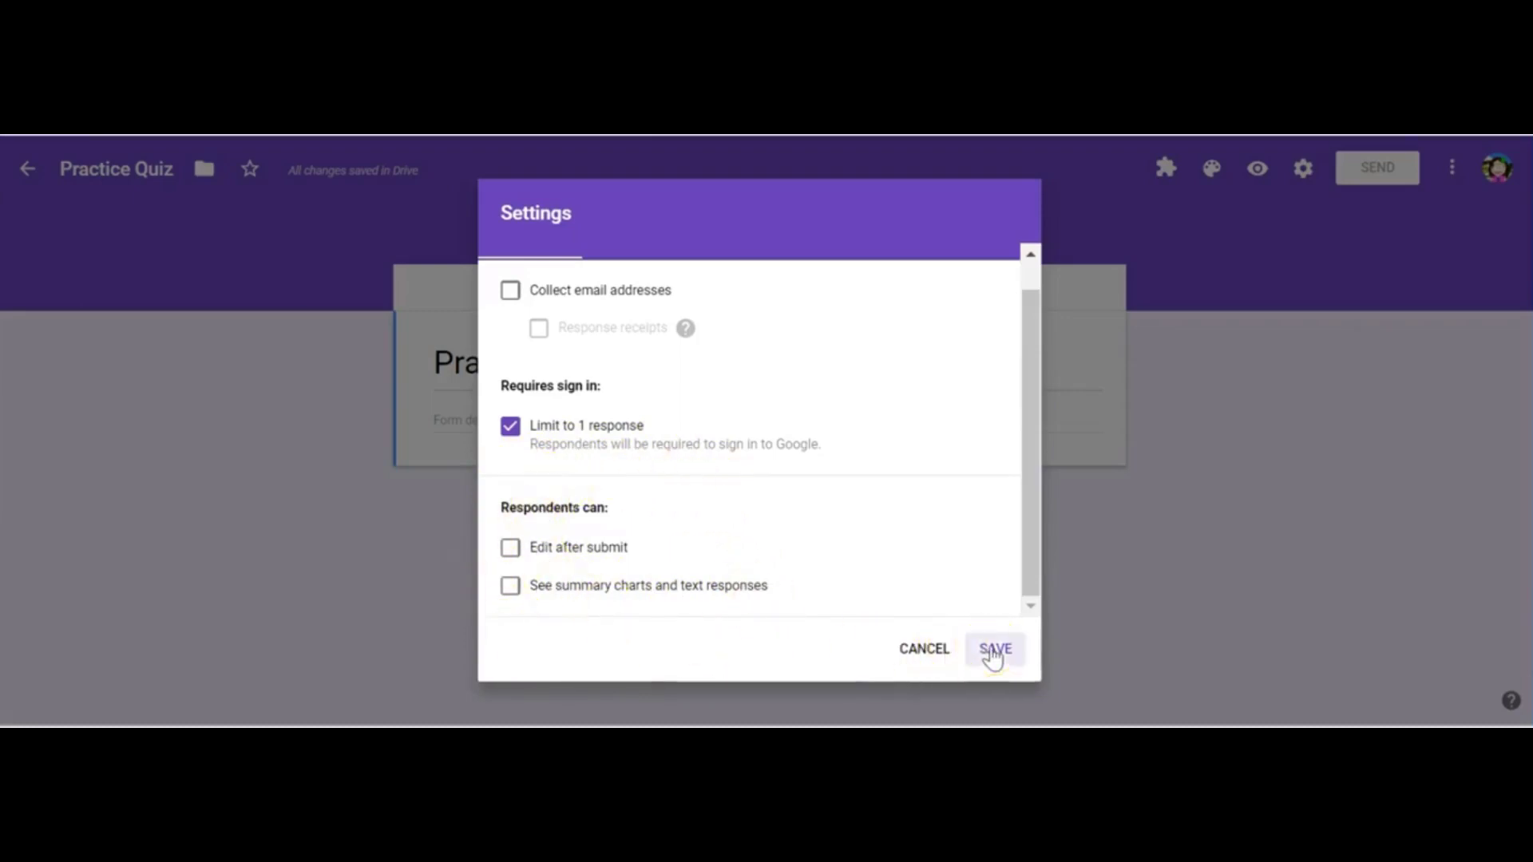
- Make the form a quiz in its settings and release grades later, after manual review
left_click(1303, 172)
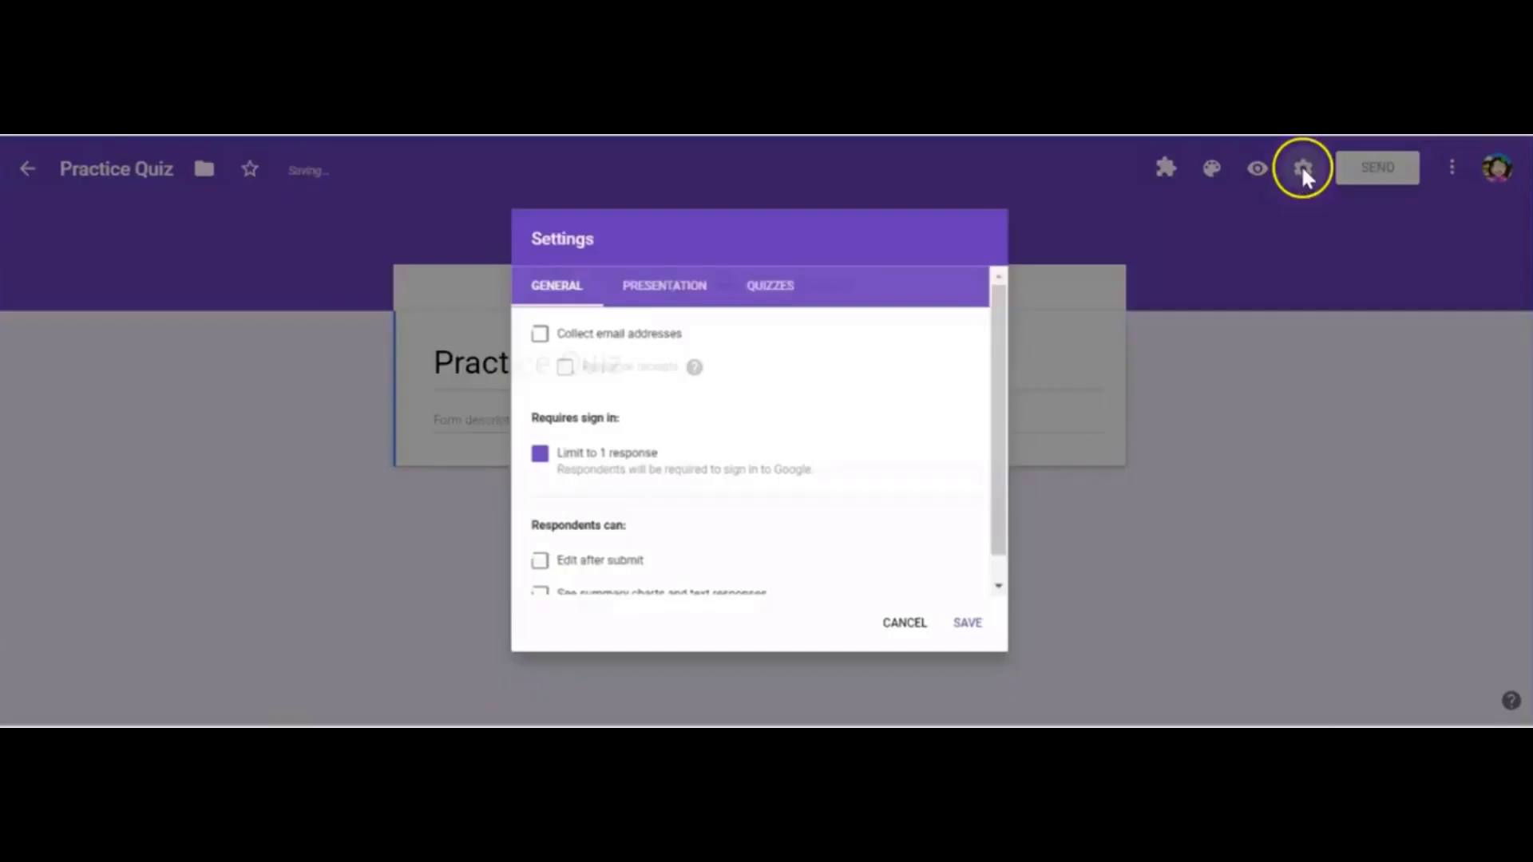
left_click(782, 267)
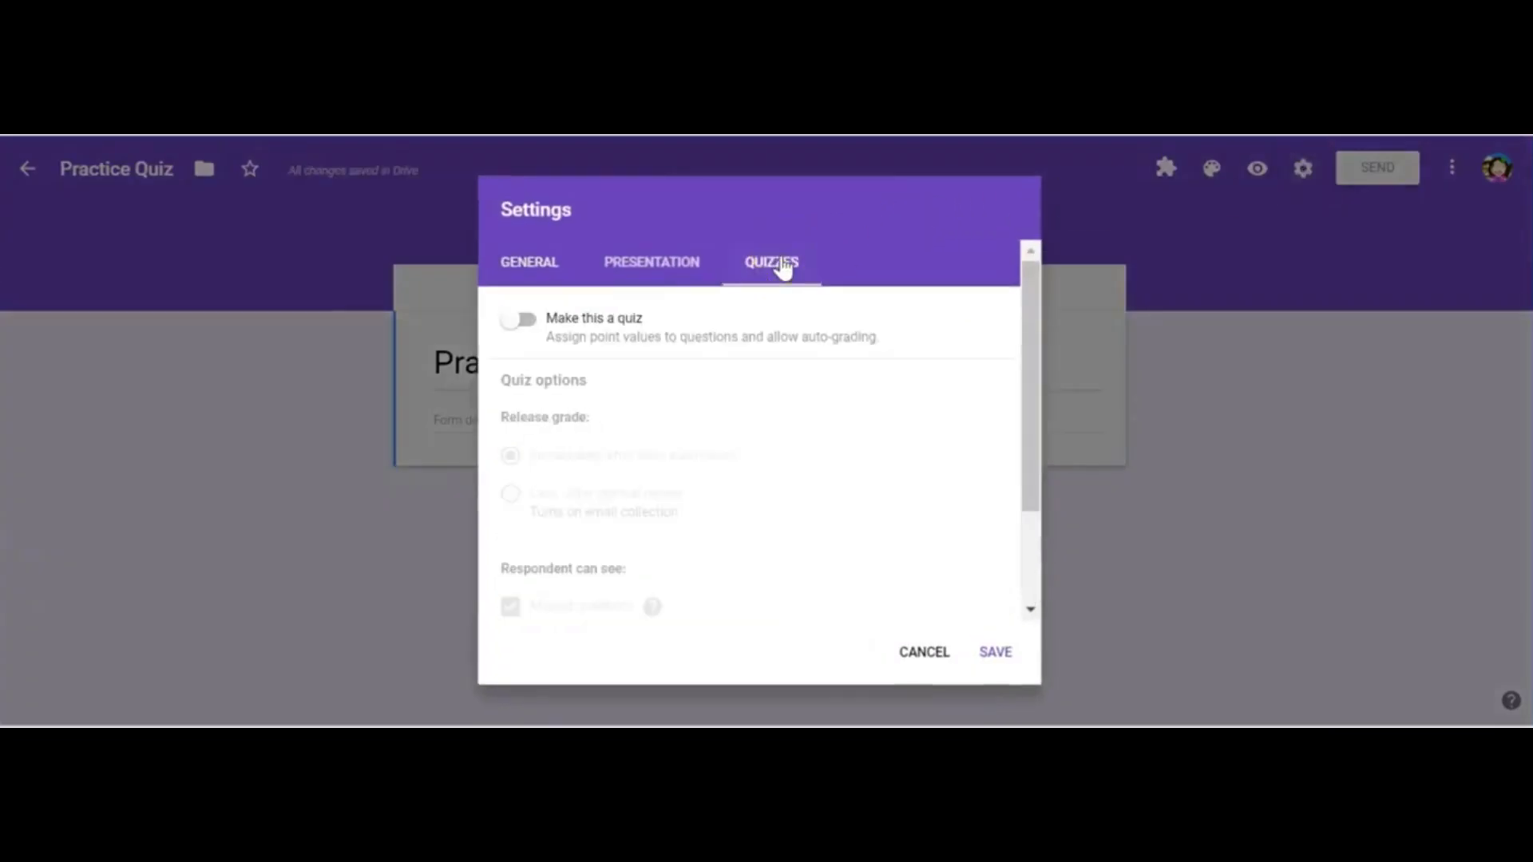
left_click(528, 320)
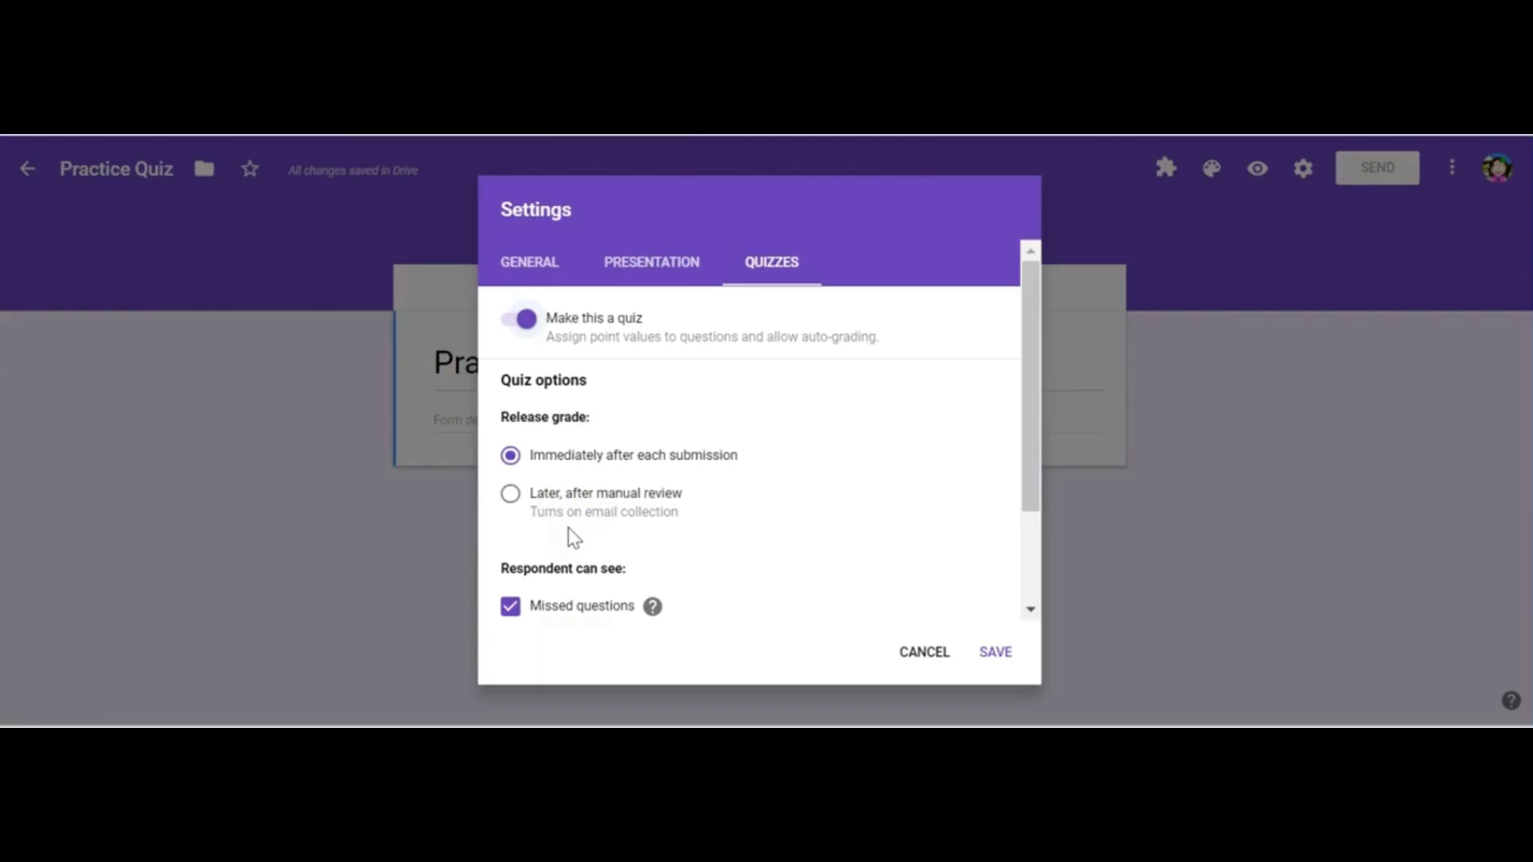
left_click(510, 495)
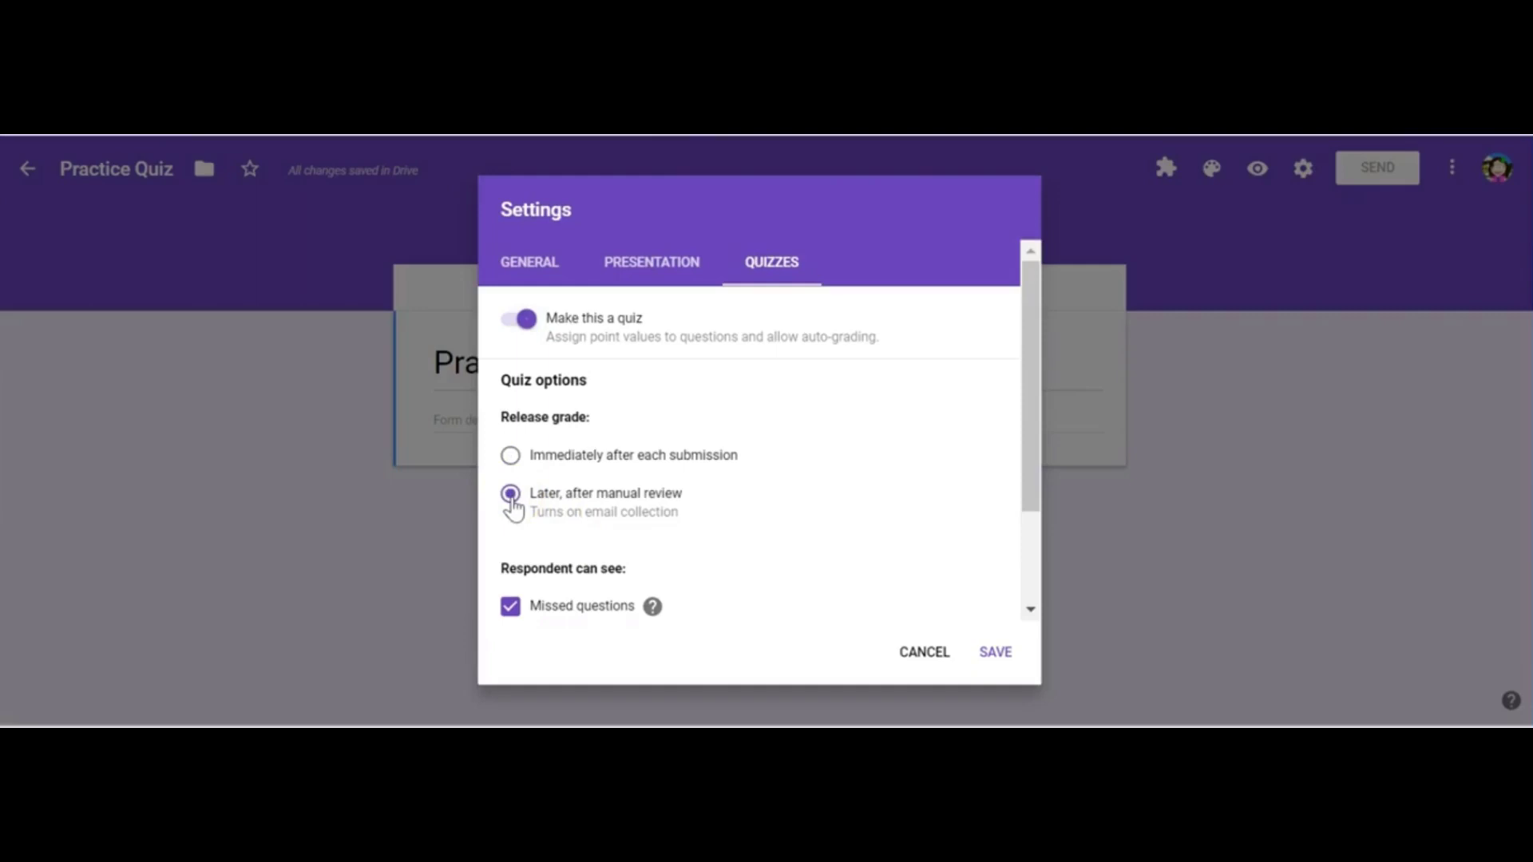
left_click(552, 467)
- Keep missed questions, correct answers and point values visible to respondents and save the quiz settings
left_click_drag(1031, 364, 1020, 528)
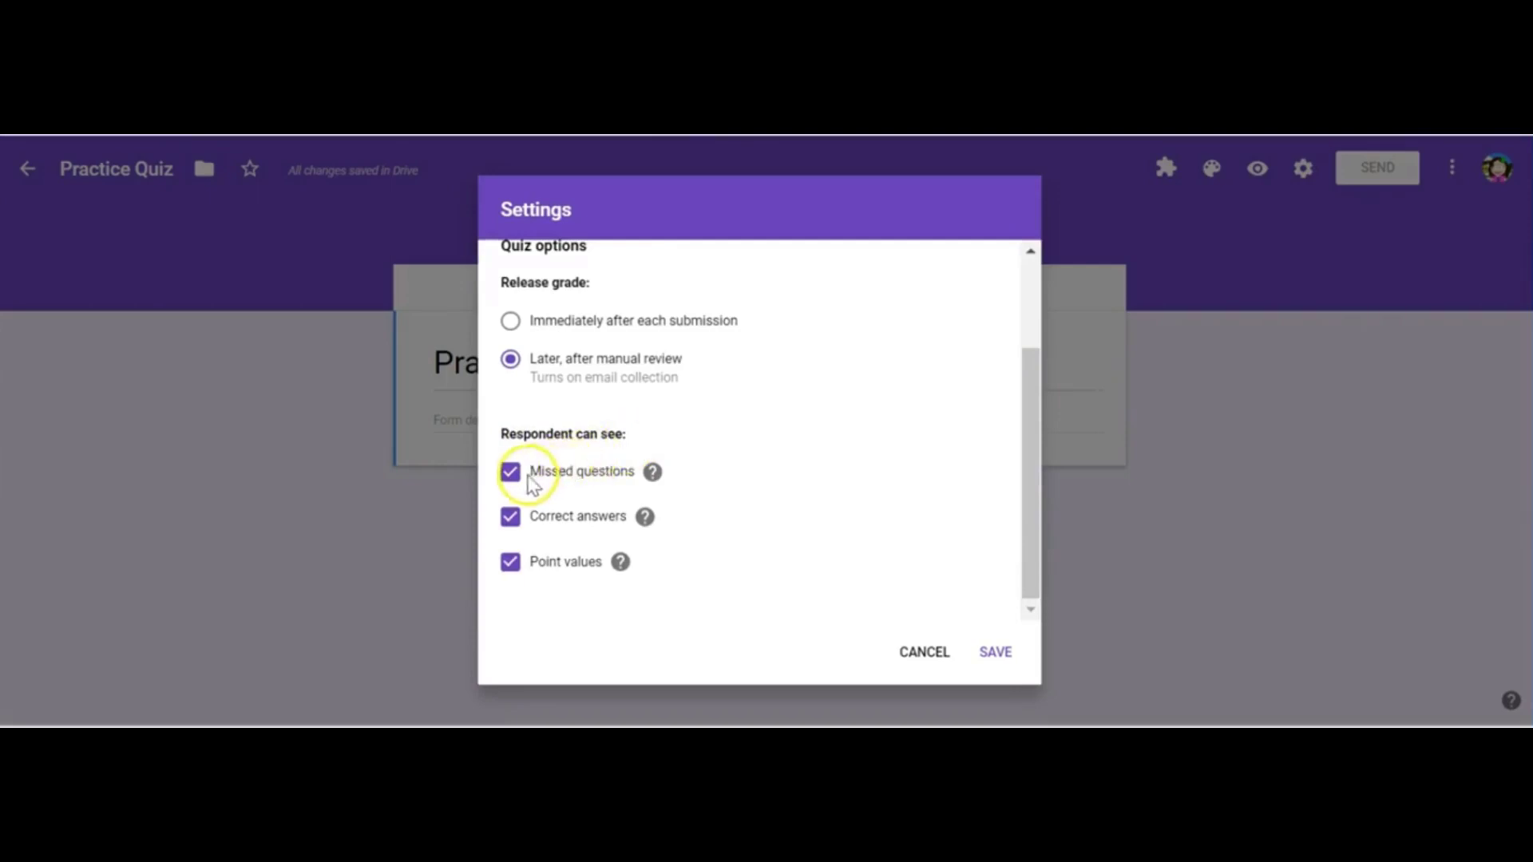
left_click(514, 565)
left_click(511, 478)
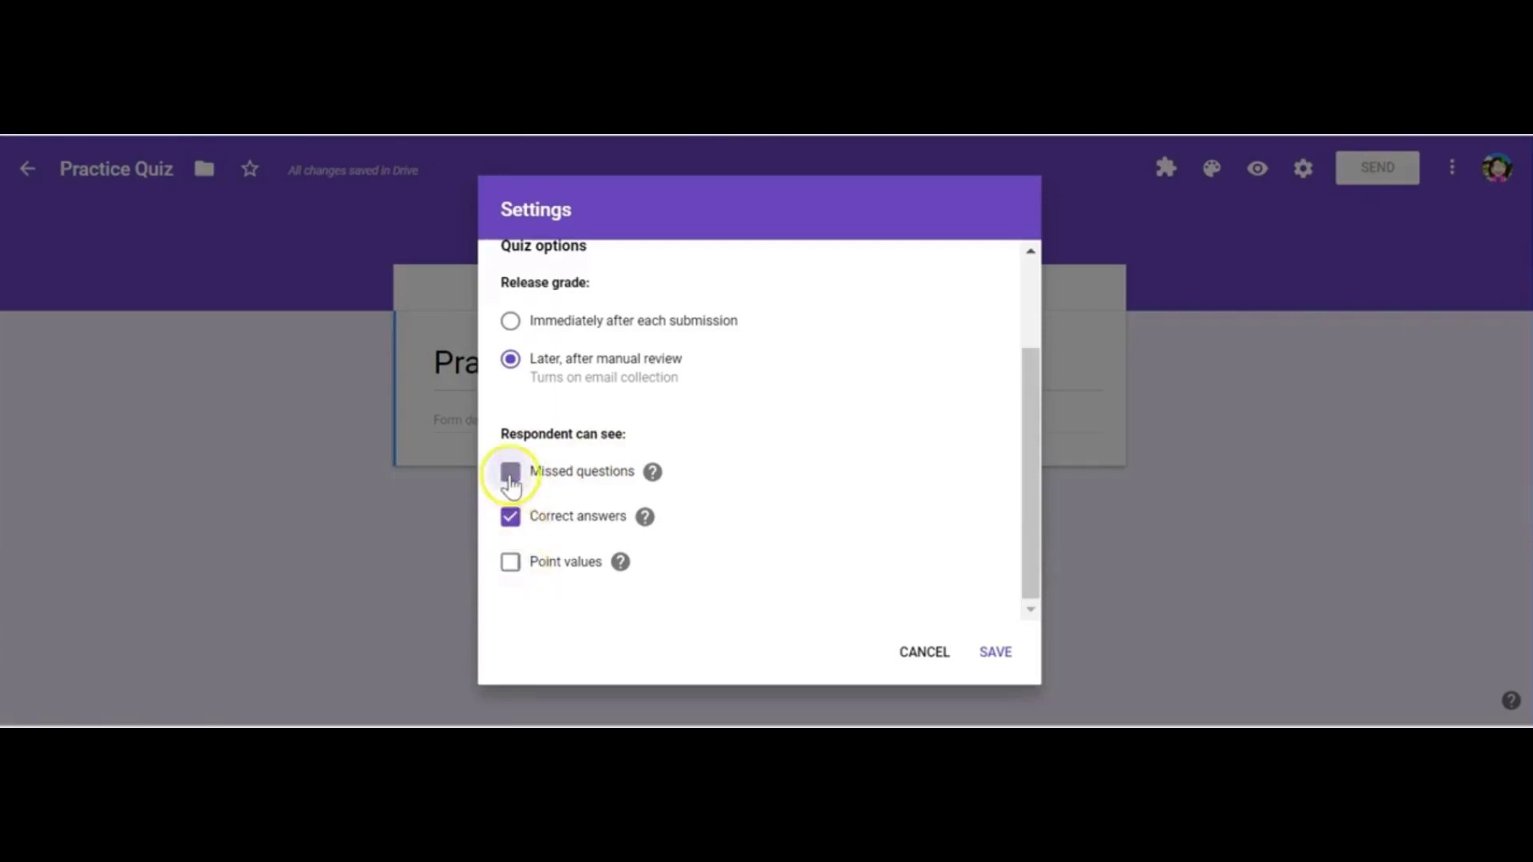
left_click(512, 563)
left_click(514, 473)
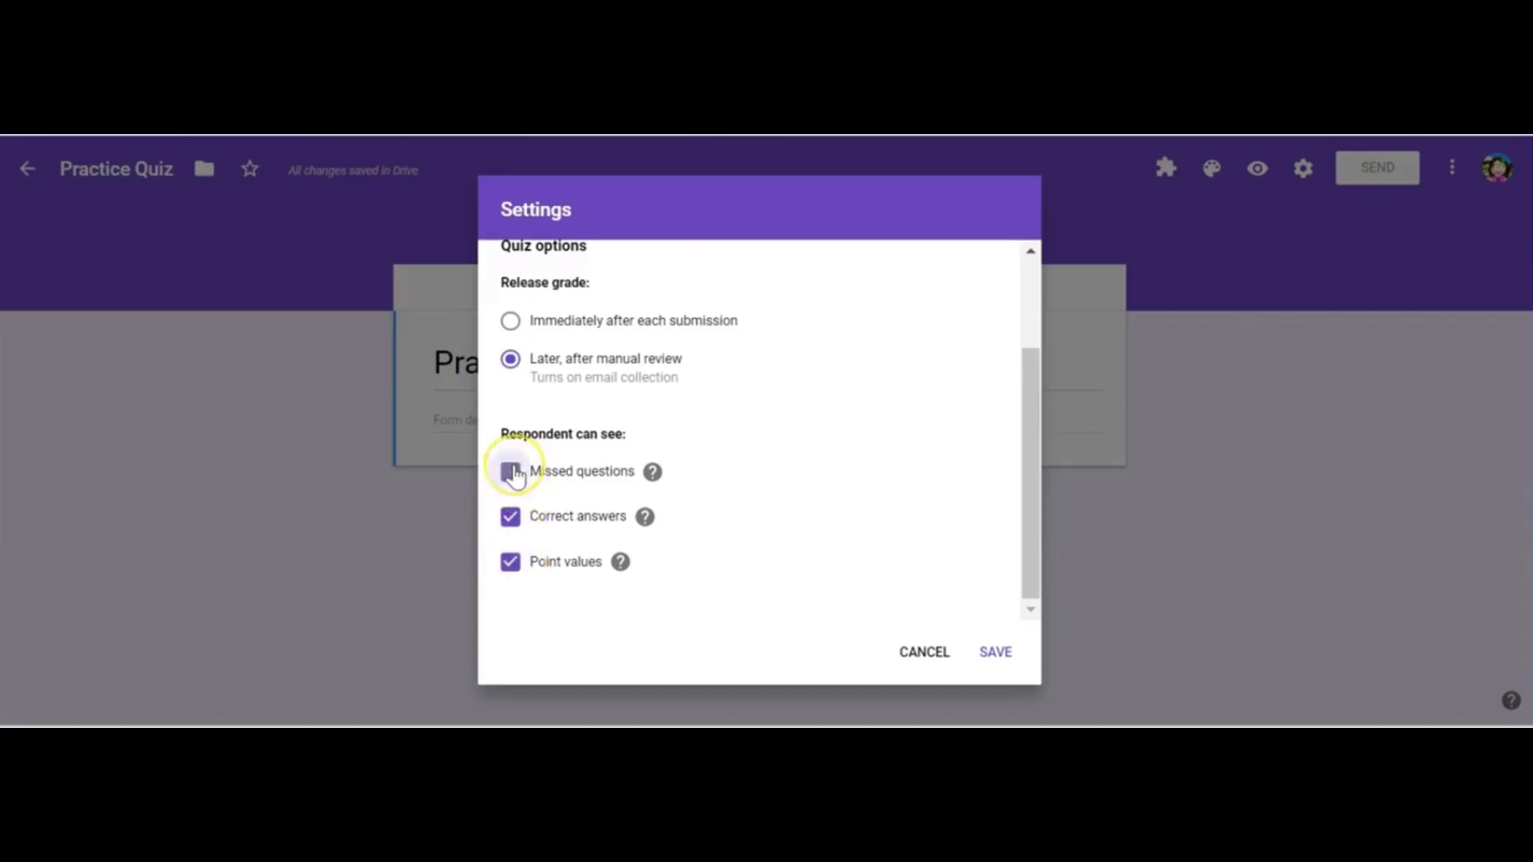
left_click(997, 654)
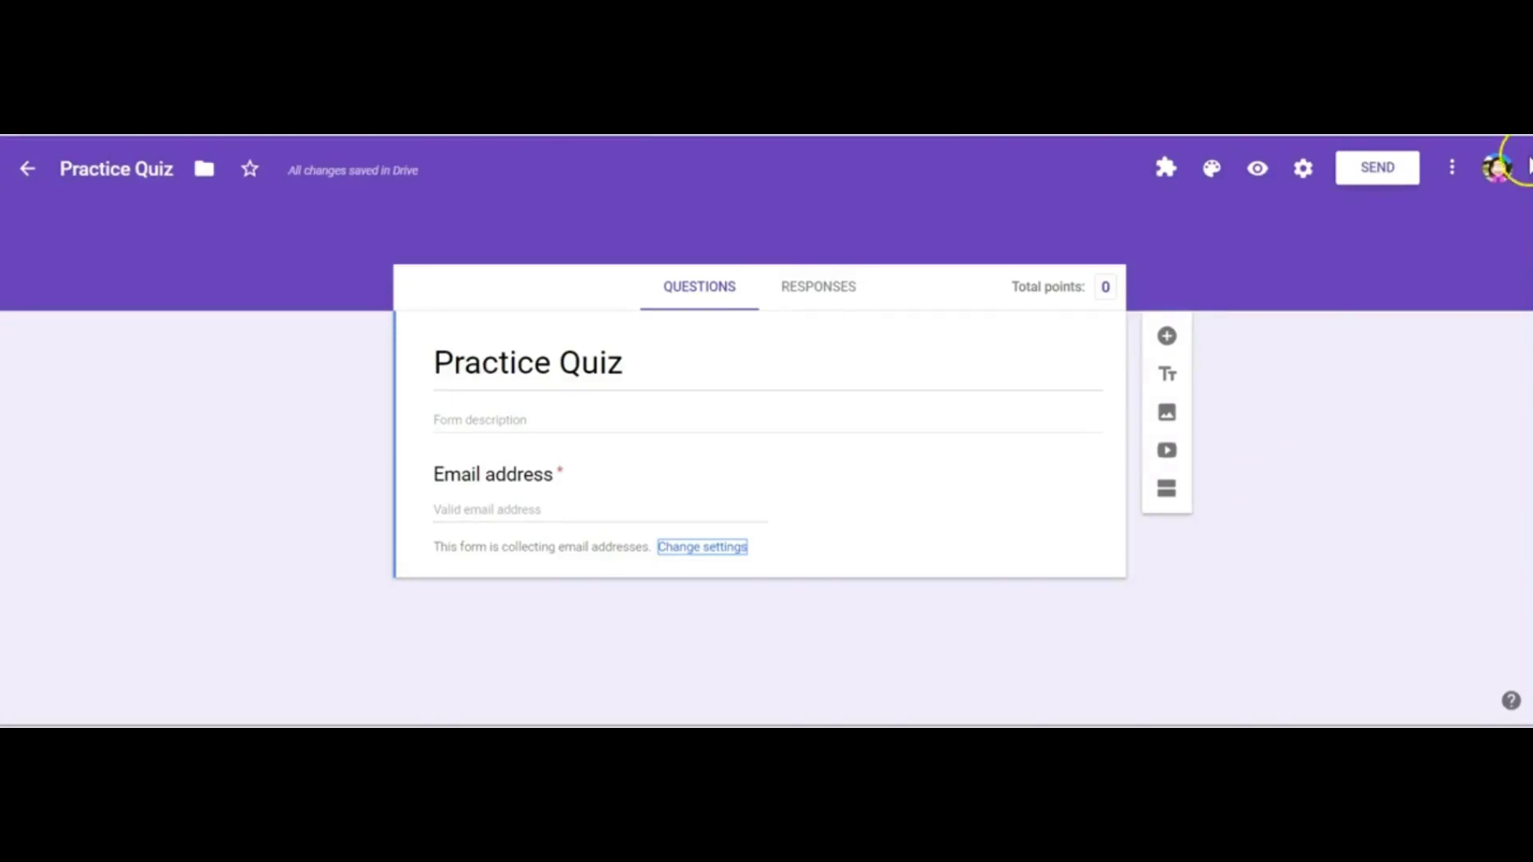
- Add a new question reading "What is the state bird of Ohio?" to the Practice Quiz
left_click(1178, 351)
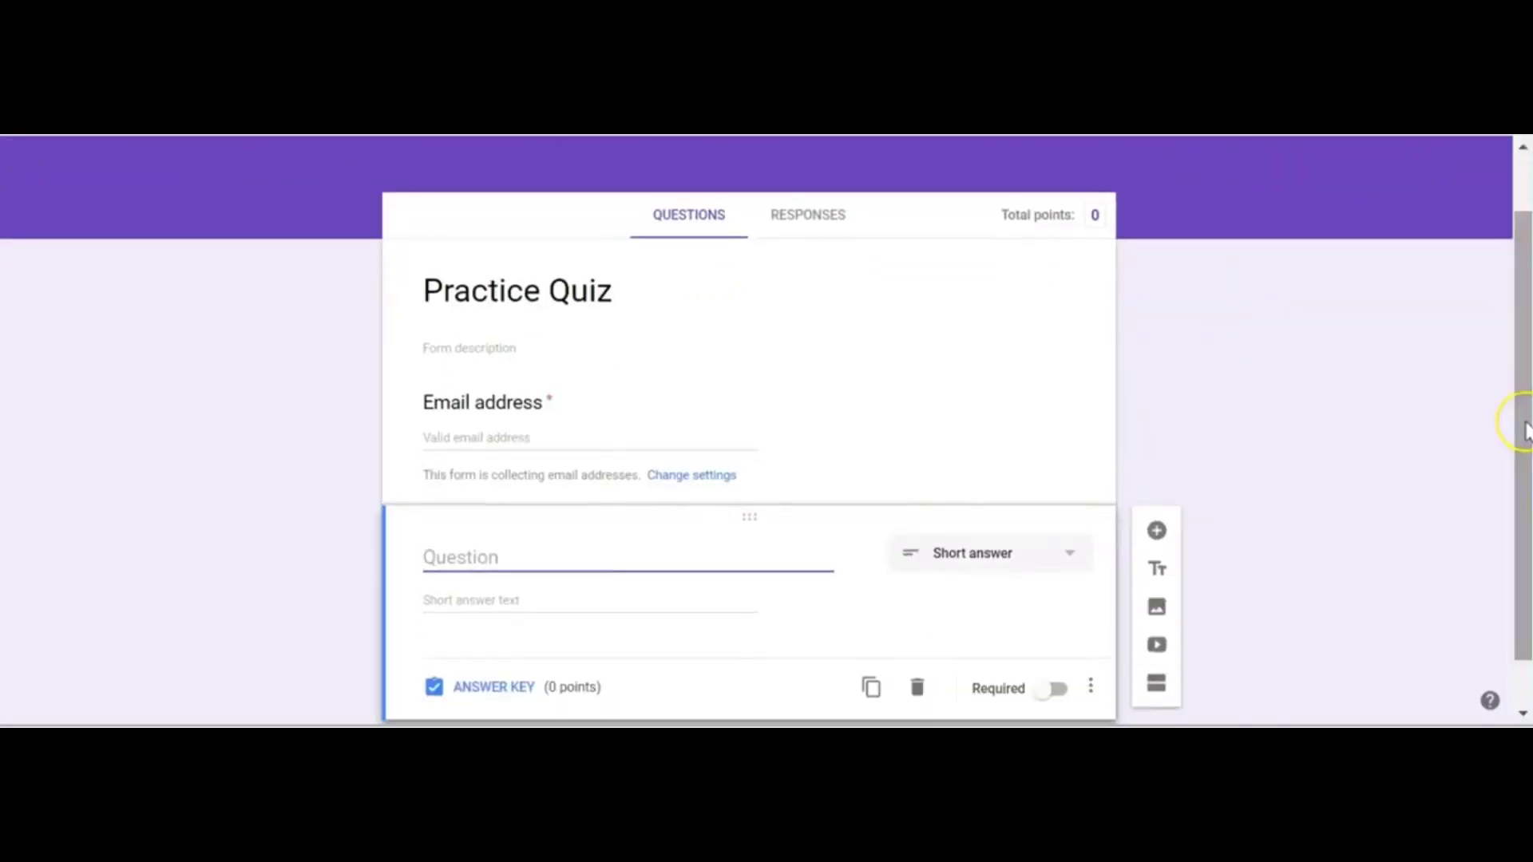
type("What is the state")
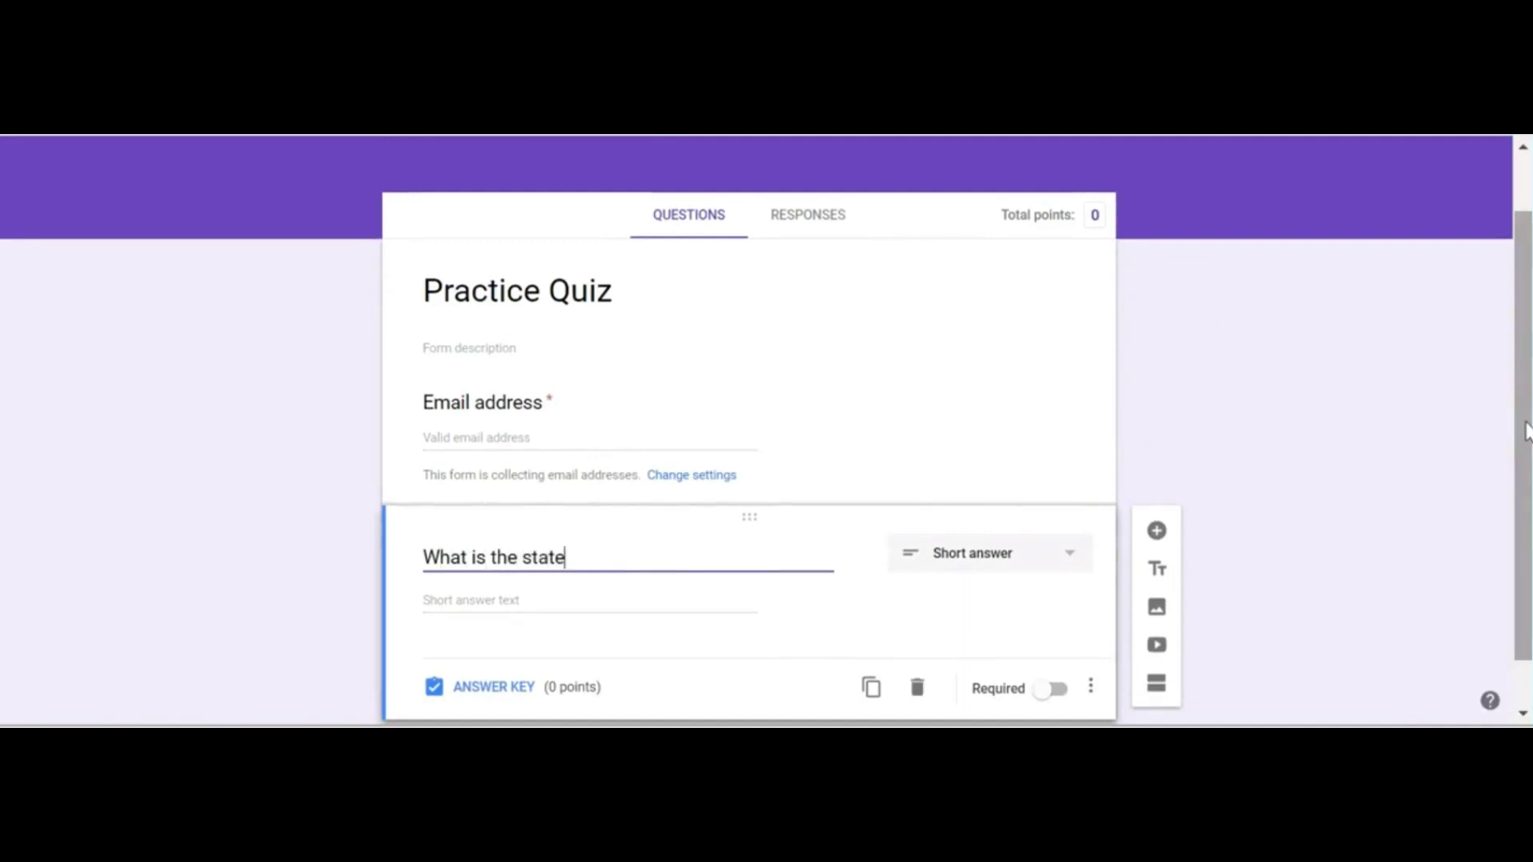
type(" bird of O")
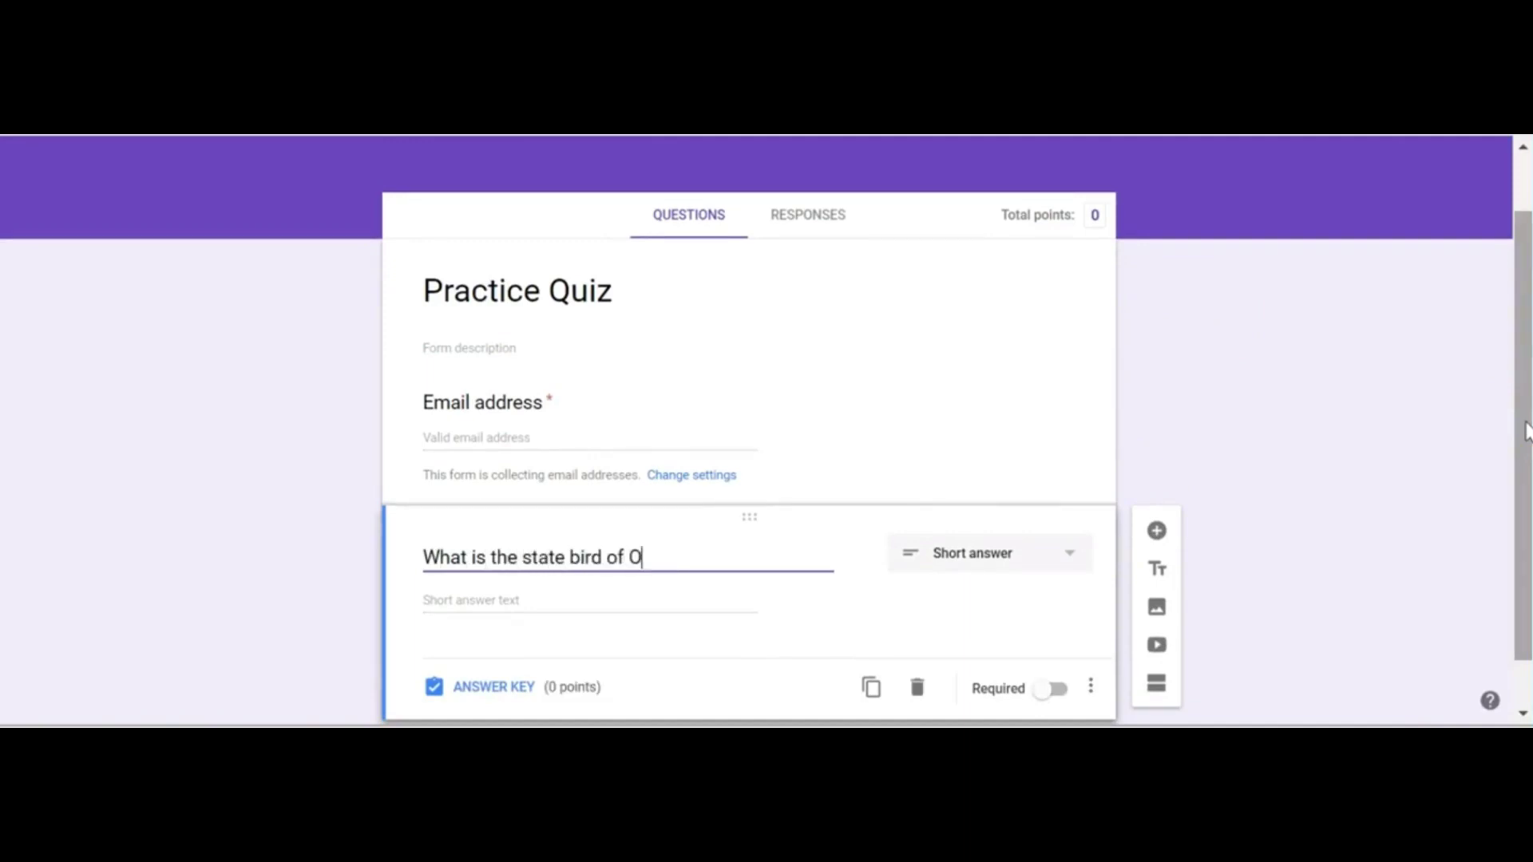
type("hio?")
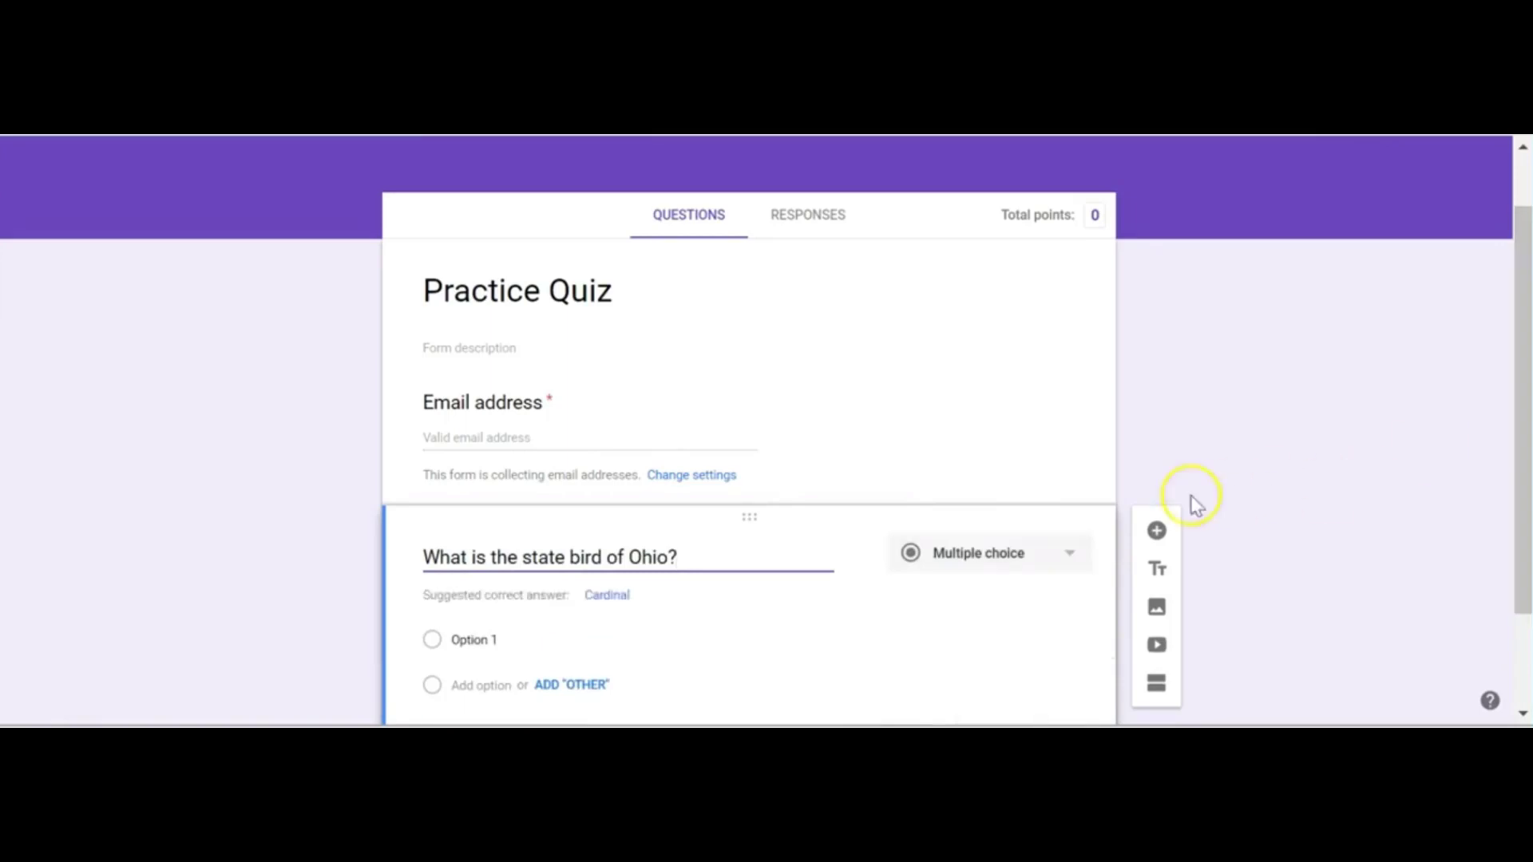
- Accept the suggested correct answer Cardinal for the state bird question and add Heron as the second option
scroll(1521, 391, "down", 1)
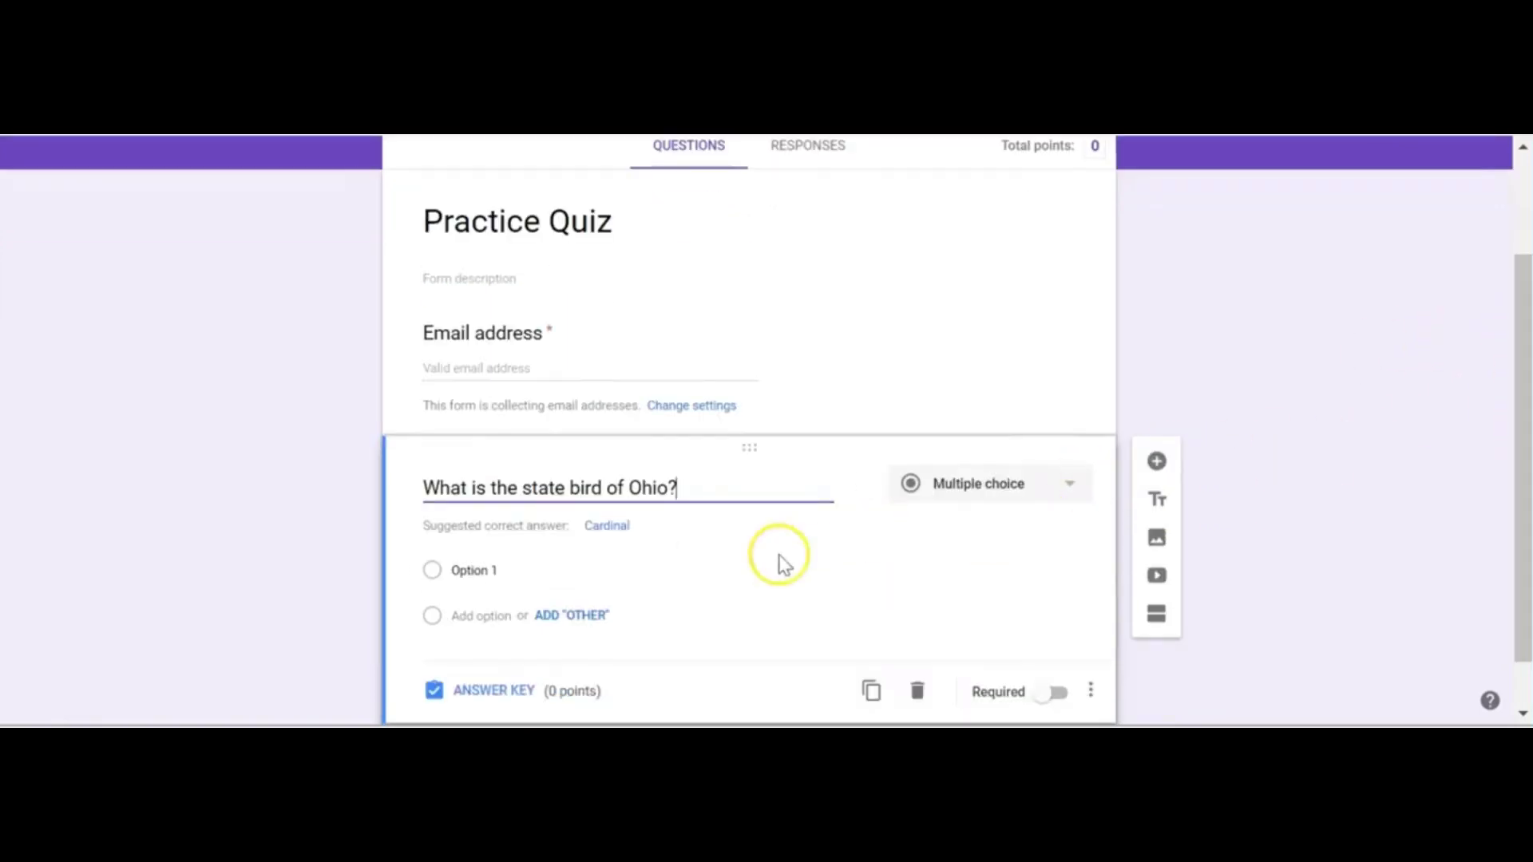
left_click(610, 527)
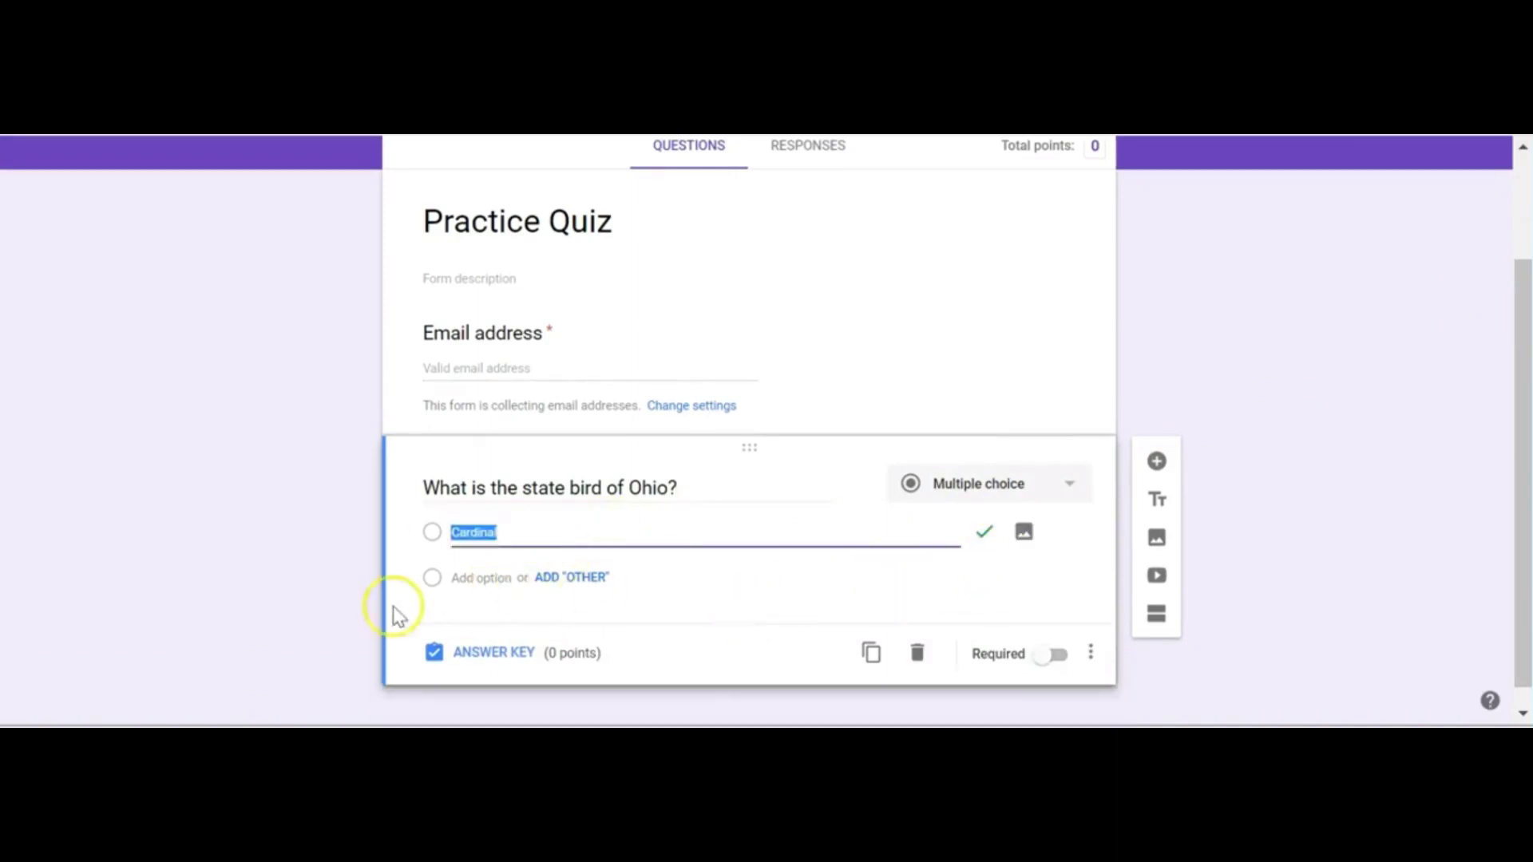
left_click(466, 579)
type("Heron")
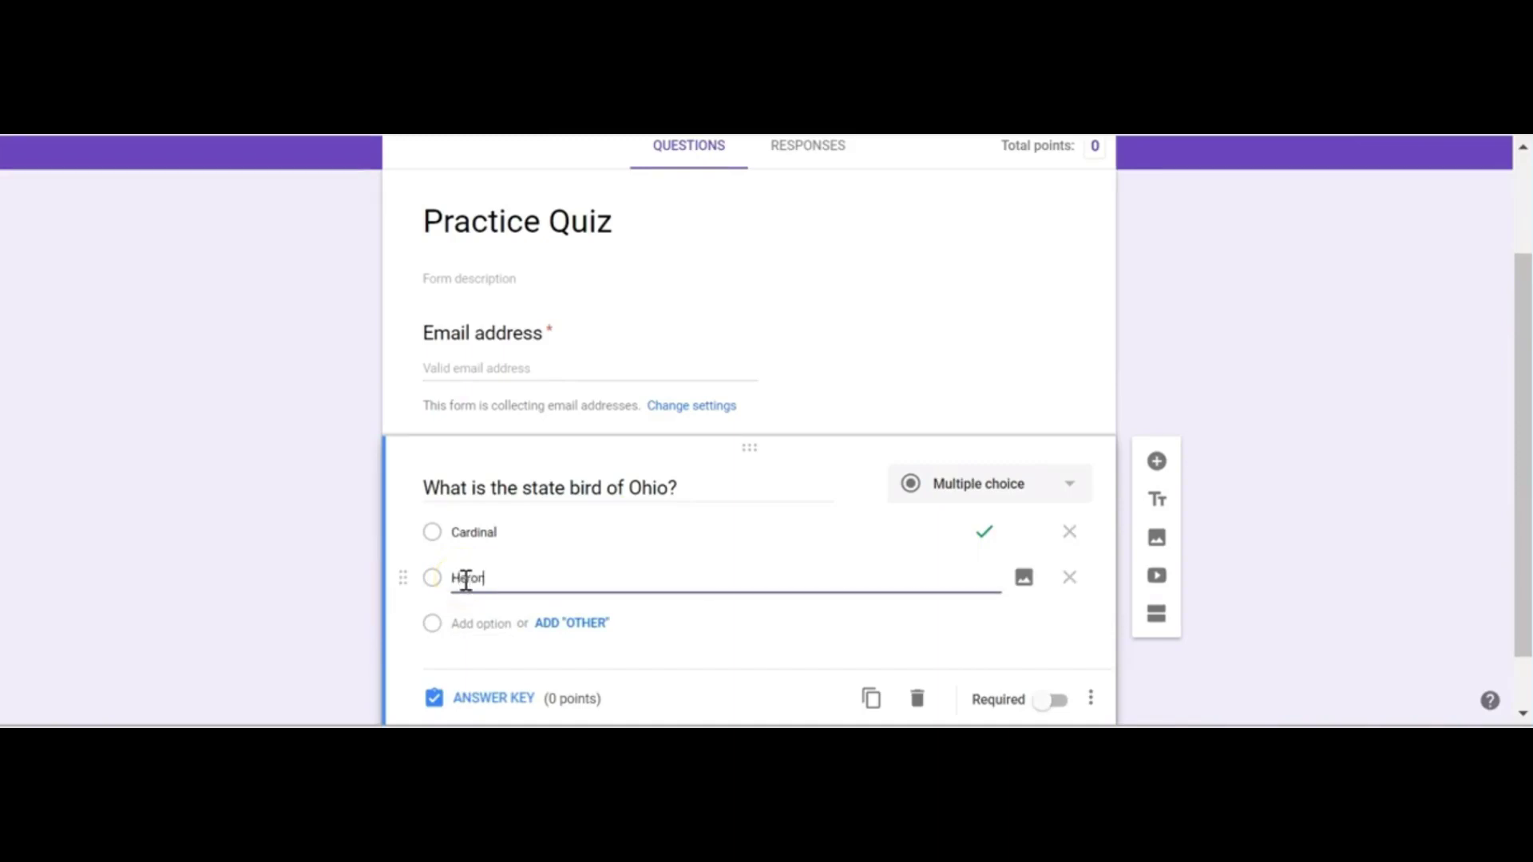
- Add Finch as the third option of the state bird question
left_click(473, 625)
type("Finch")
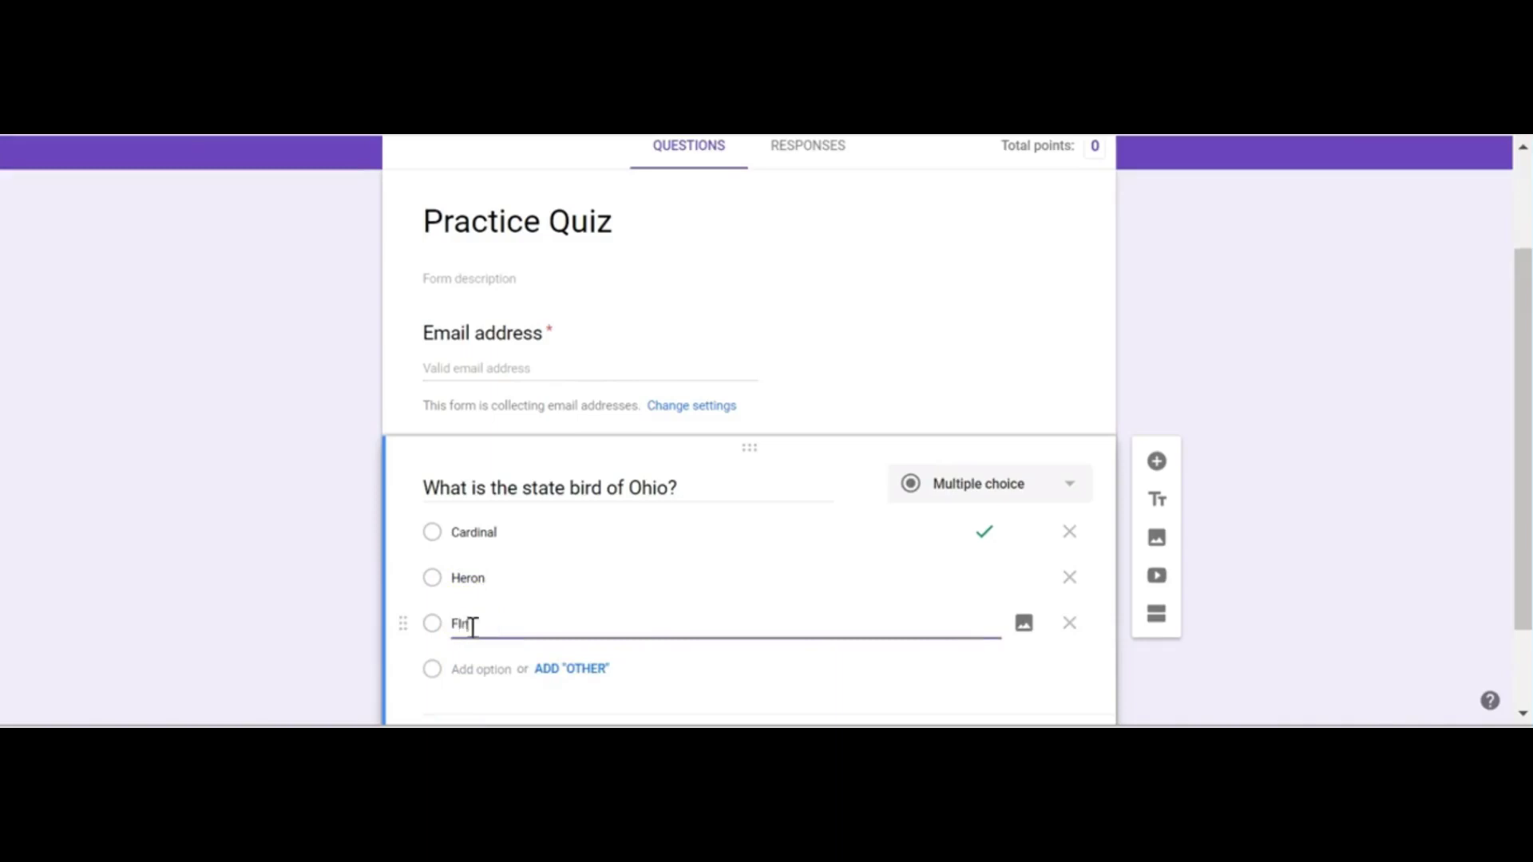
key("BackSpace")
key("BackSpace")
key("BackSpace")
key("BackSpace")
type("in")
key("BackSpace")
key("BackSpace")
type("inch")
left_click(461, 625)
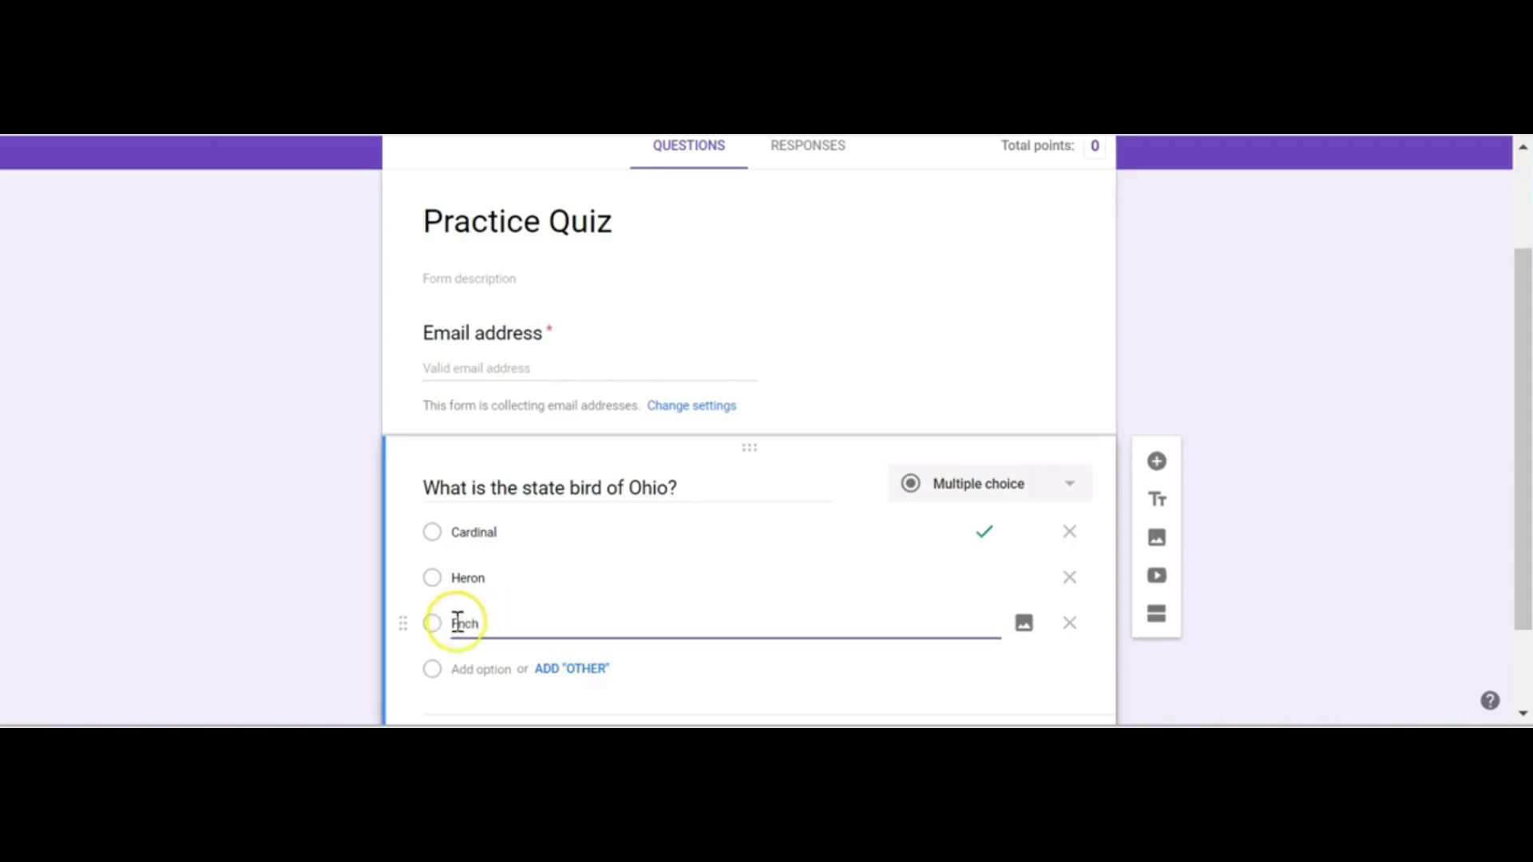
left_click(608, 639)
- Open the state bird question's answer key and make the question worth 5 points
scroll(636, 643, "up", 1)
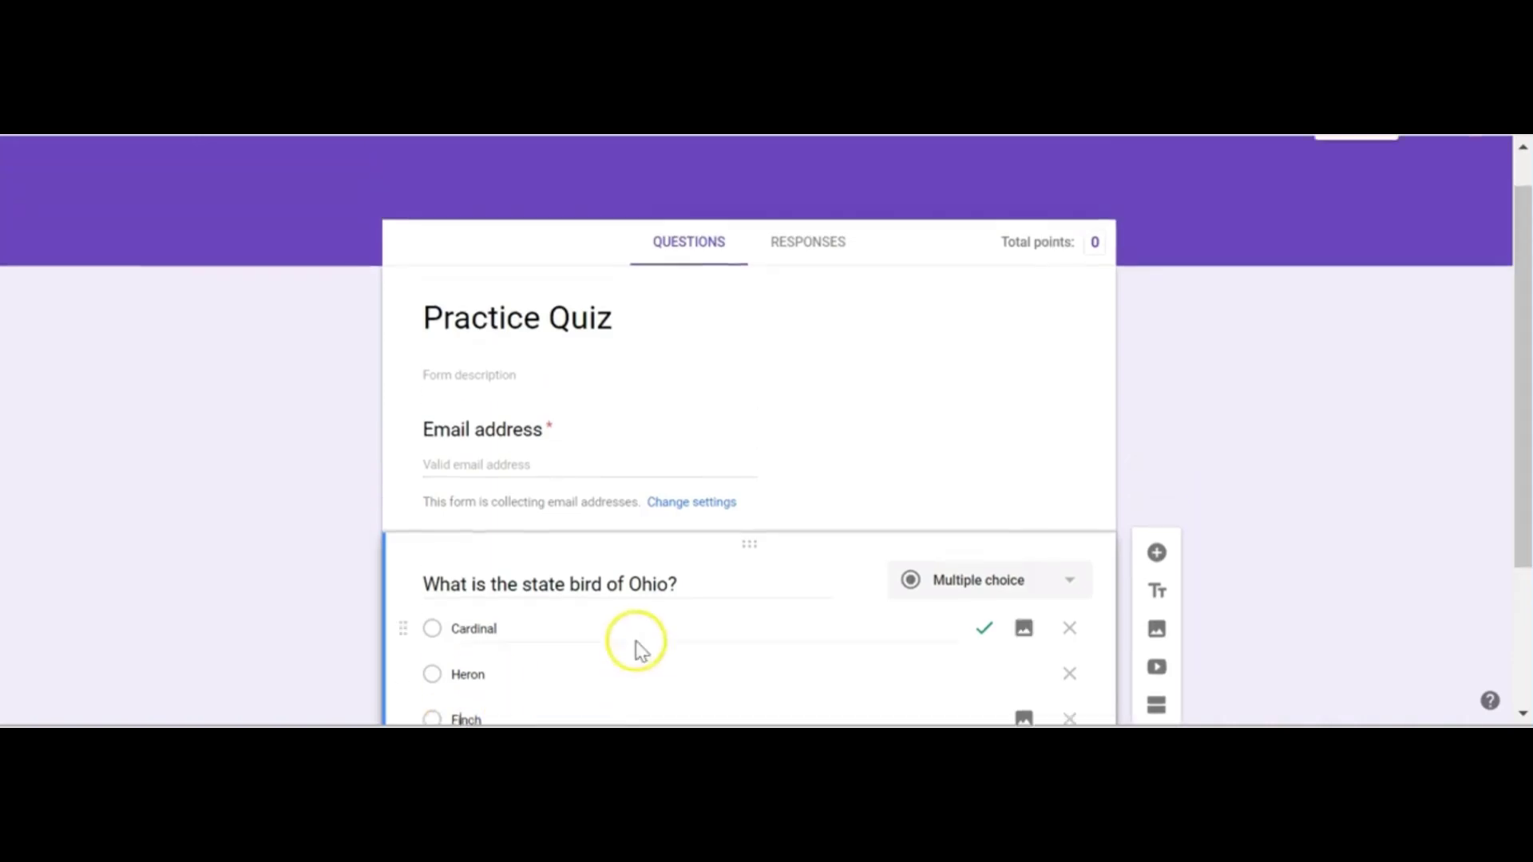
left_click(637, 643)
left_click(499, 631)
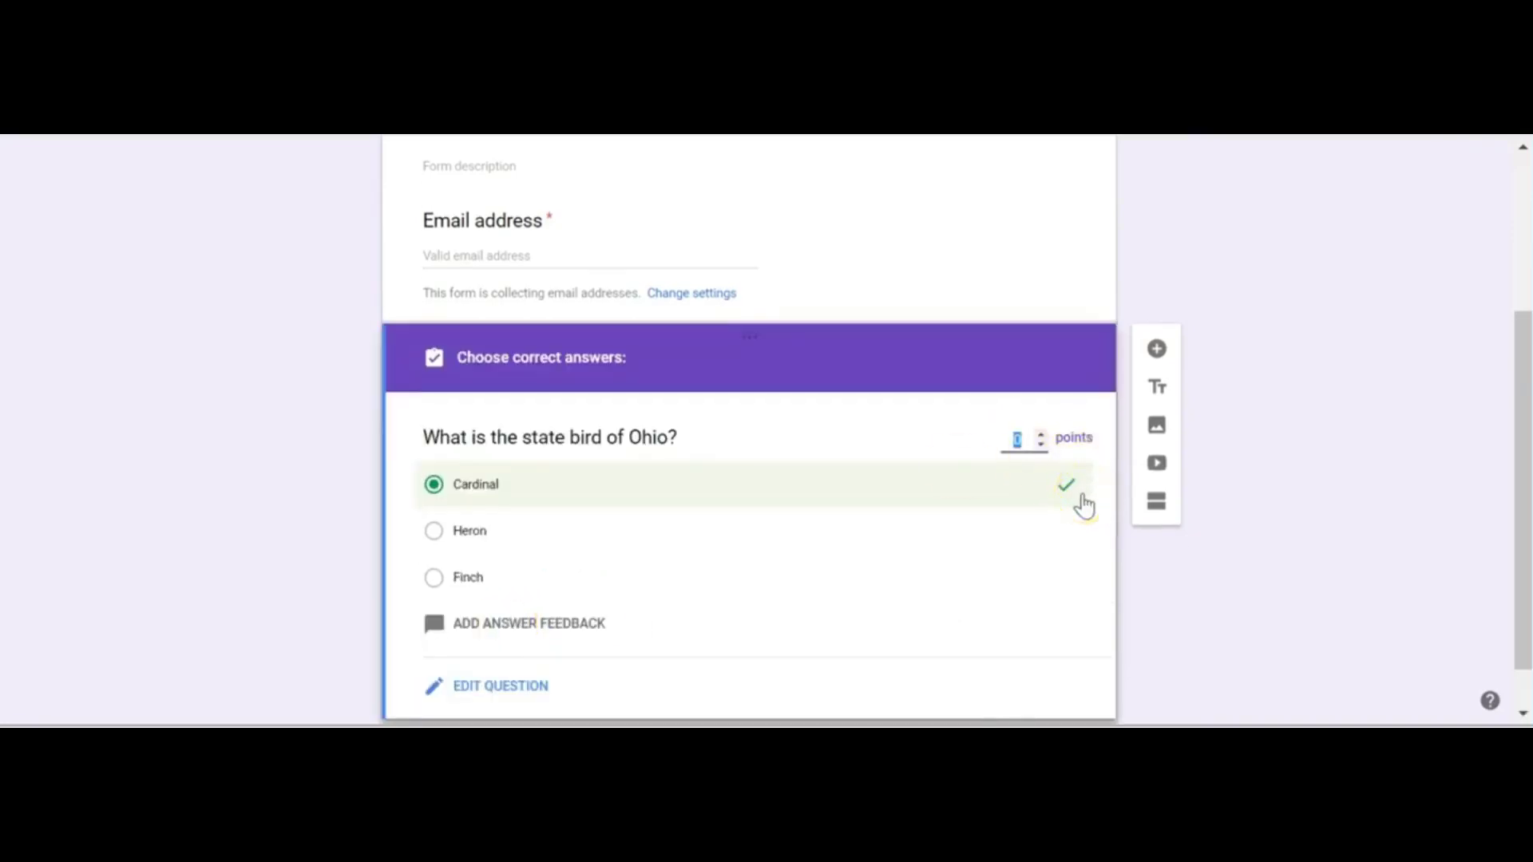
left_click(1041, 433)
left_click(1041, 434)
left_click(1041, 434)
left_click(1041, 433)
left_click(1041, 433)
- Change the type of the largest Great Lake question to Short answer
scroll(1163, 694, "down", 1)
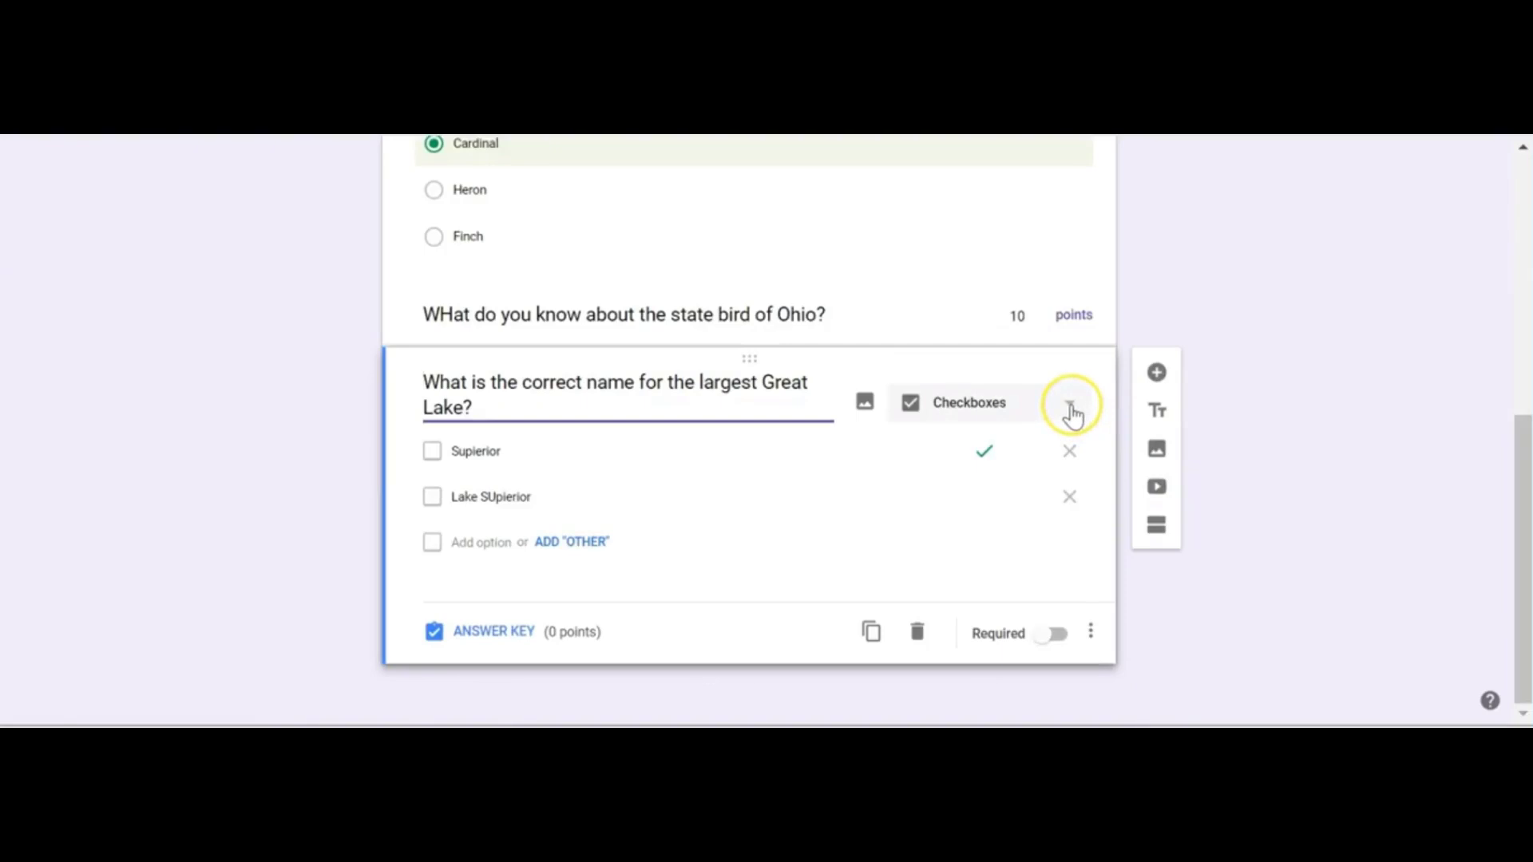
left_click(1069, 407)
left_click(1003, 206)
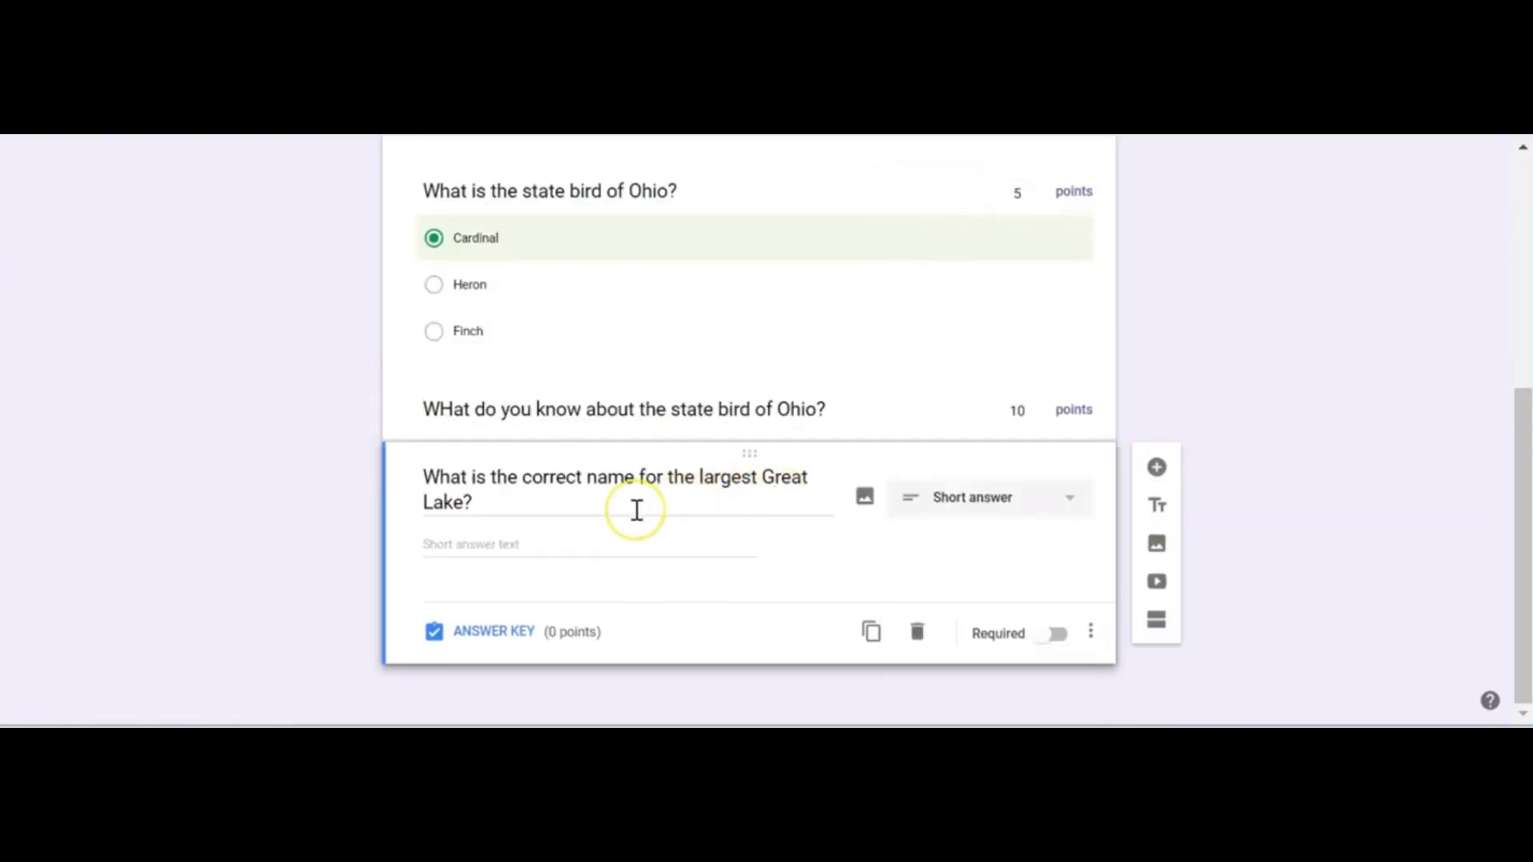
- List "Lake Superior" and "Superior" as correct answers for the Great Lake question and mark all other answers incorrect
left_click(497, 629)
left_click(506, 470)
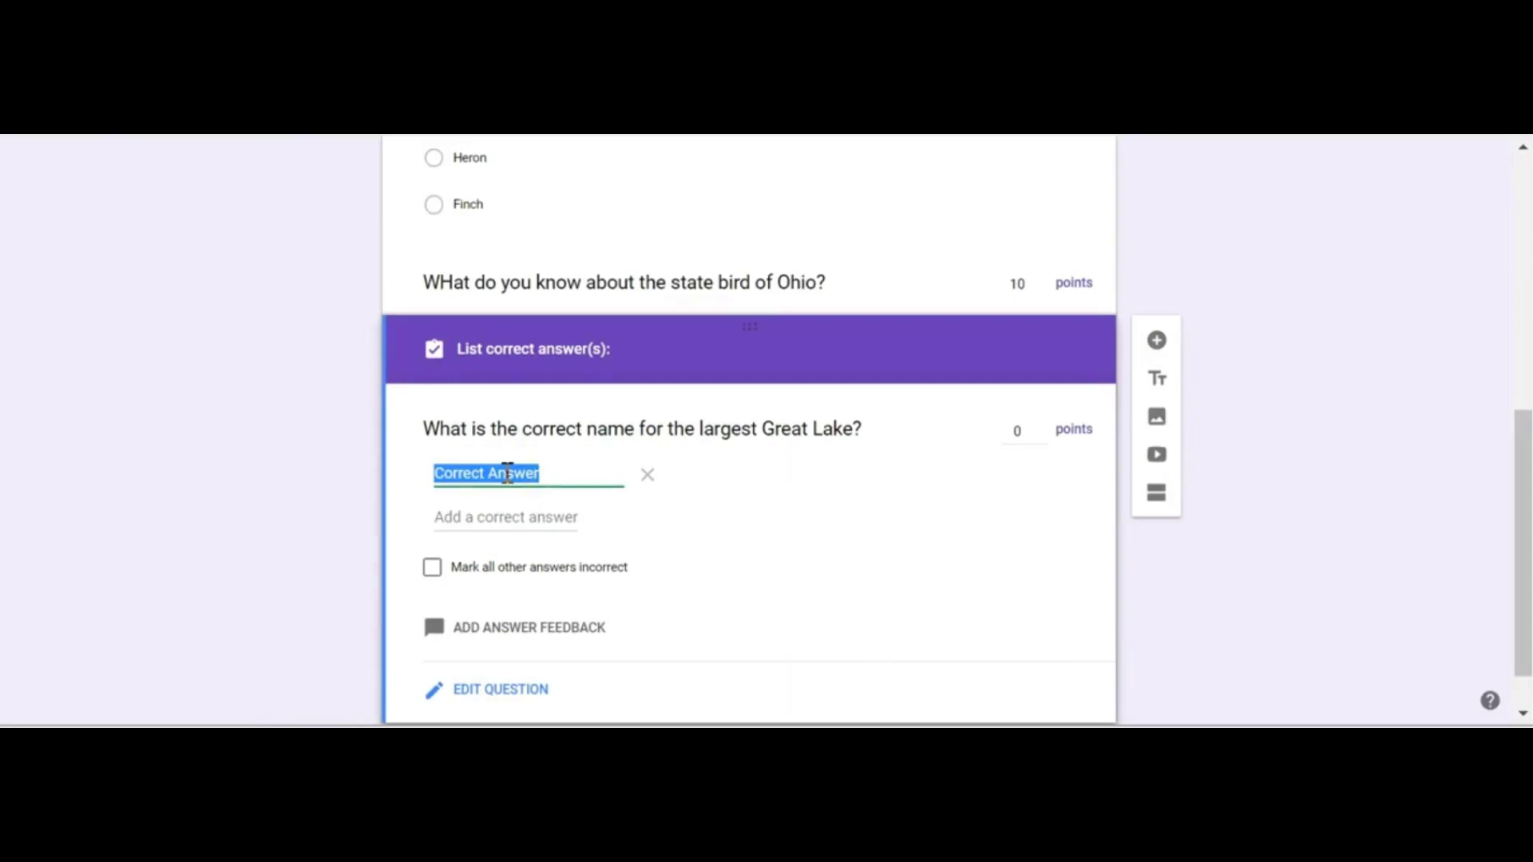
type("Lake Supierior")
left_click(499, 474)
key("Delete")
left_click(455, 518)
type("Superior")
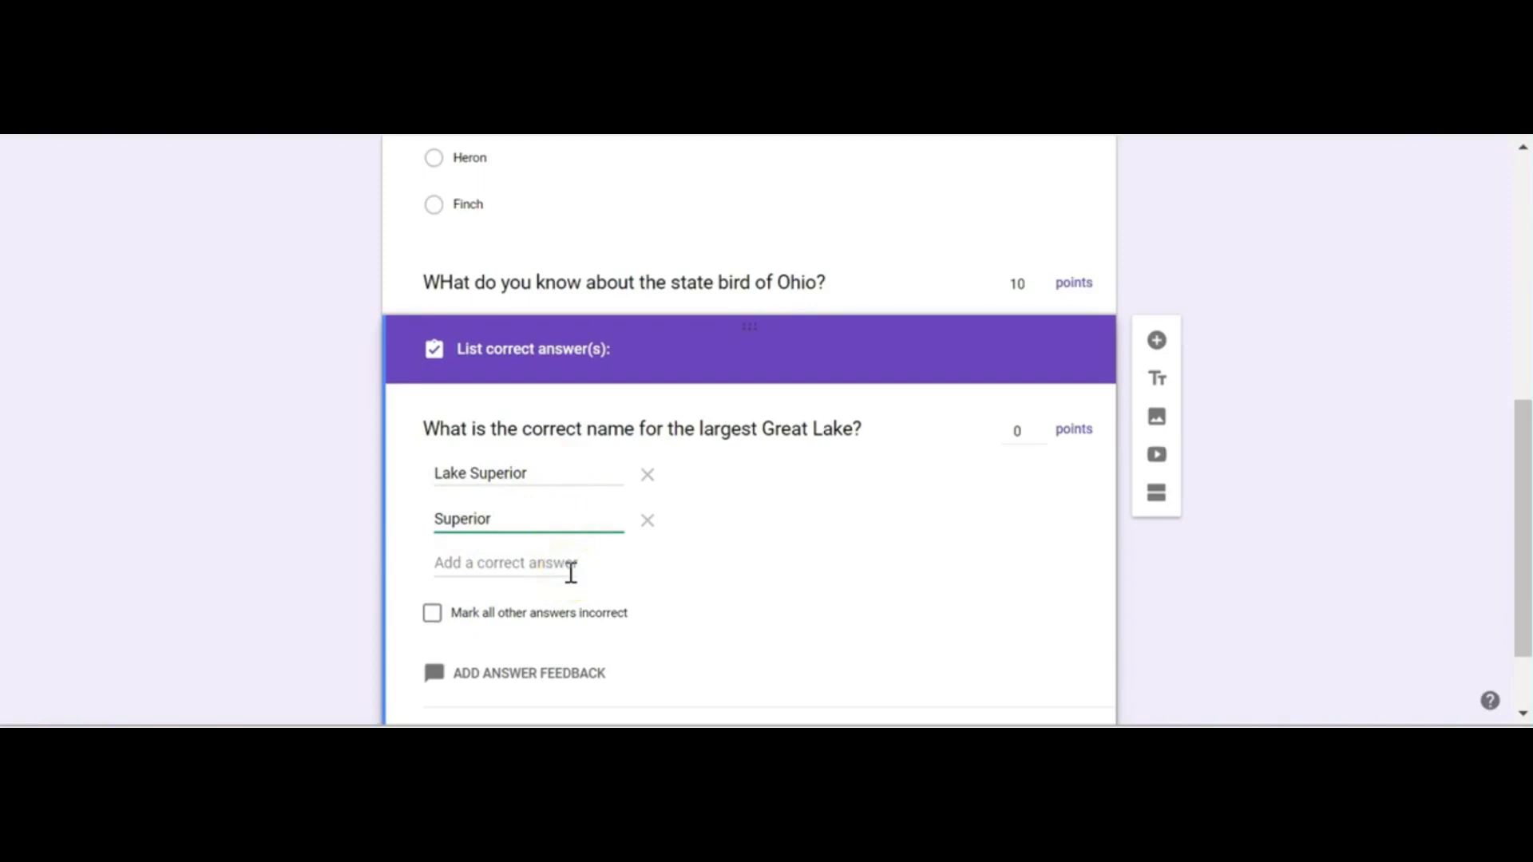
left_click(431, 615)
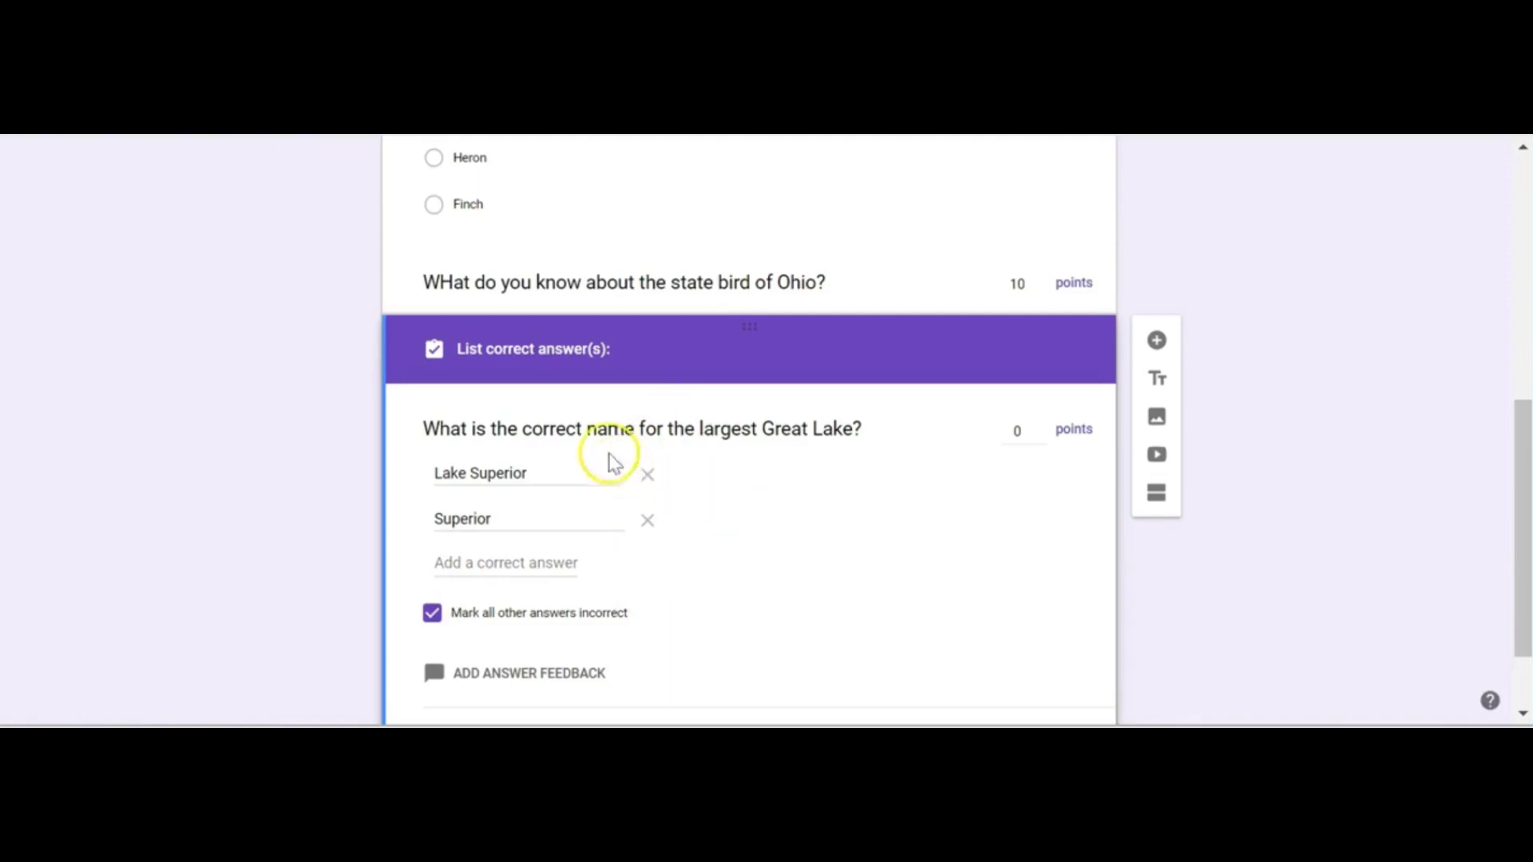
- Set the largest Great Lake question's value to 22 points in its answer key
scroll(701, 557, "up", 1)
scroll(700, 558, "down", 2)
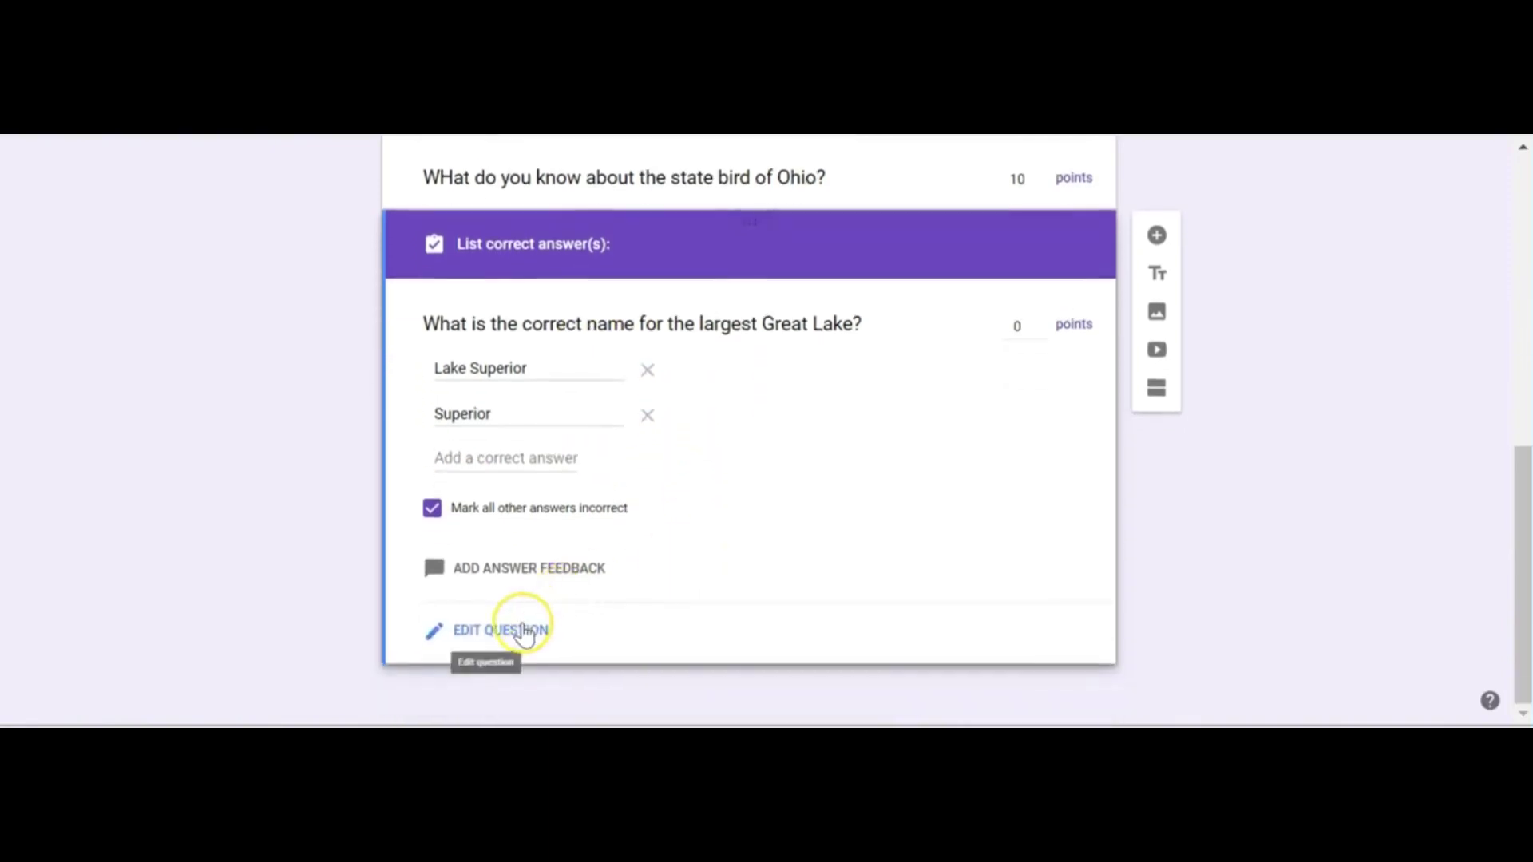
left_click(1042, 320)
left_click(1041, 319)
left_click(1041, 319)
left_click(1042, 320)
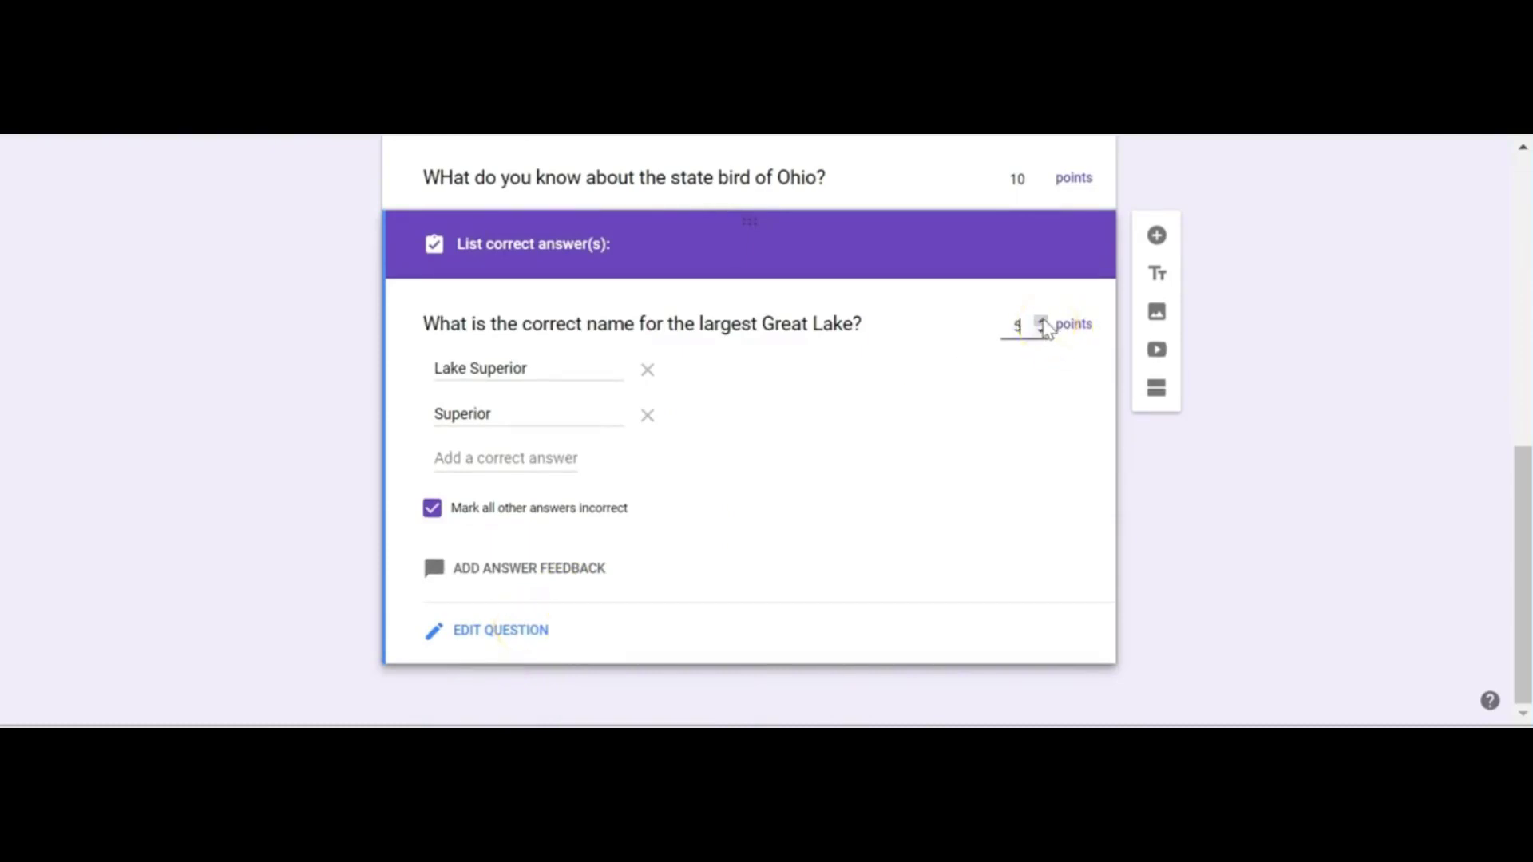
left_click(1042, 320)
left_click(1042, 320)
- View the form's general settings and its sending options, closing each without changes
left_click_drag(1523, 506, 1460, 605)
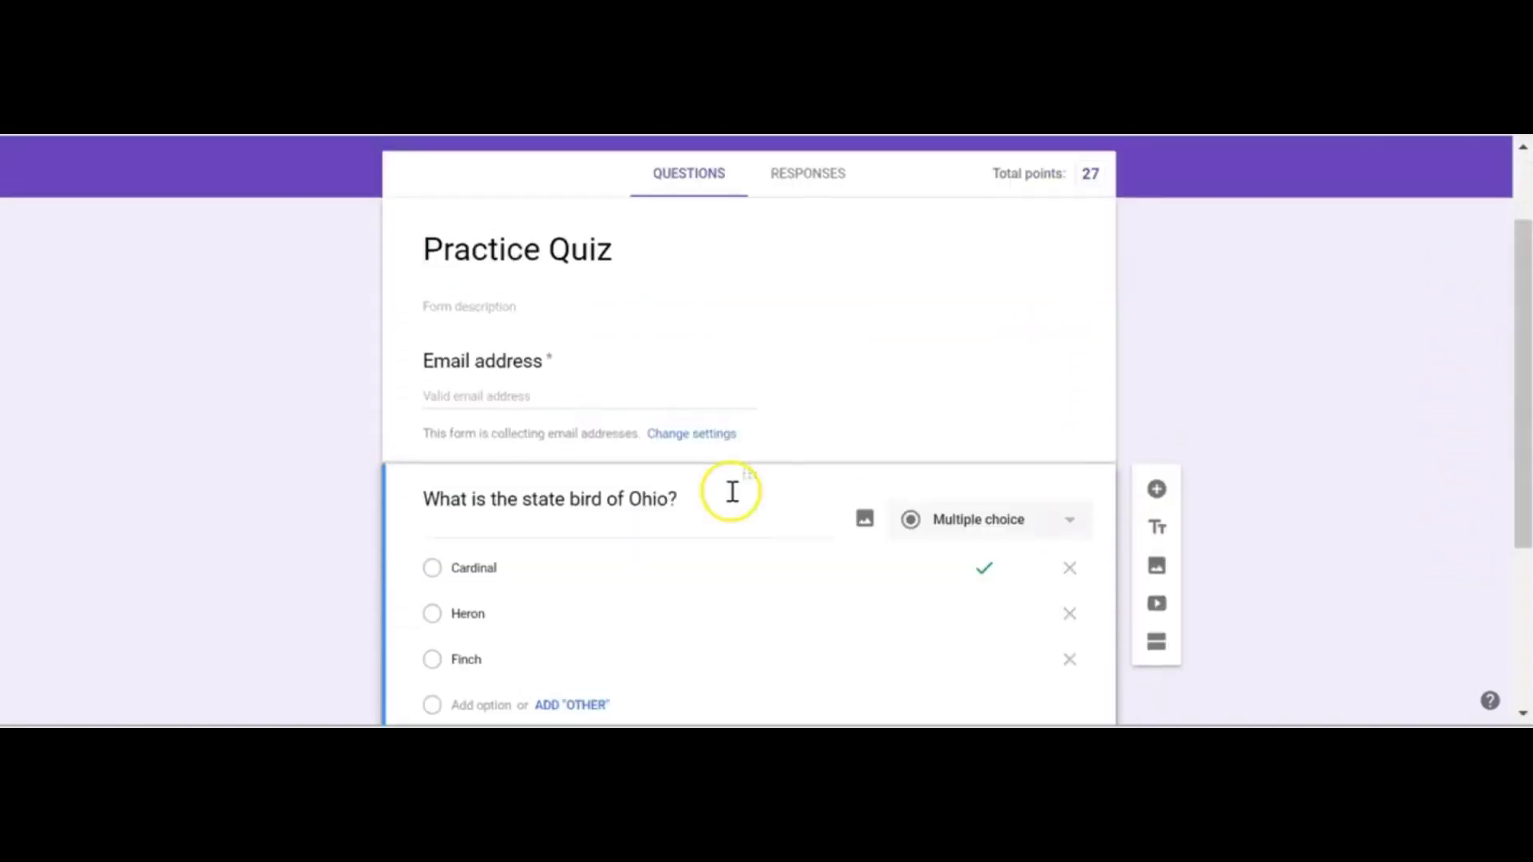
scroll(729, 489, "up", 2)
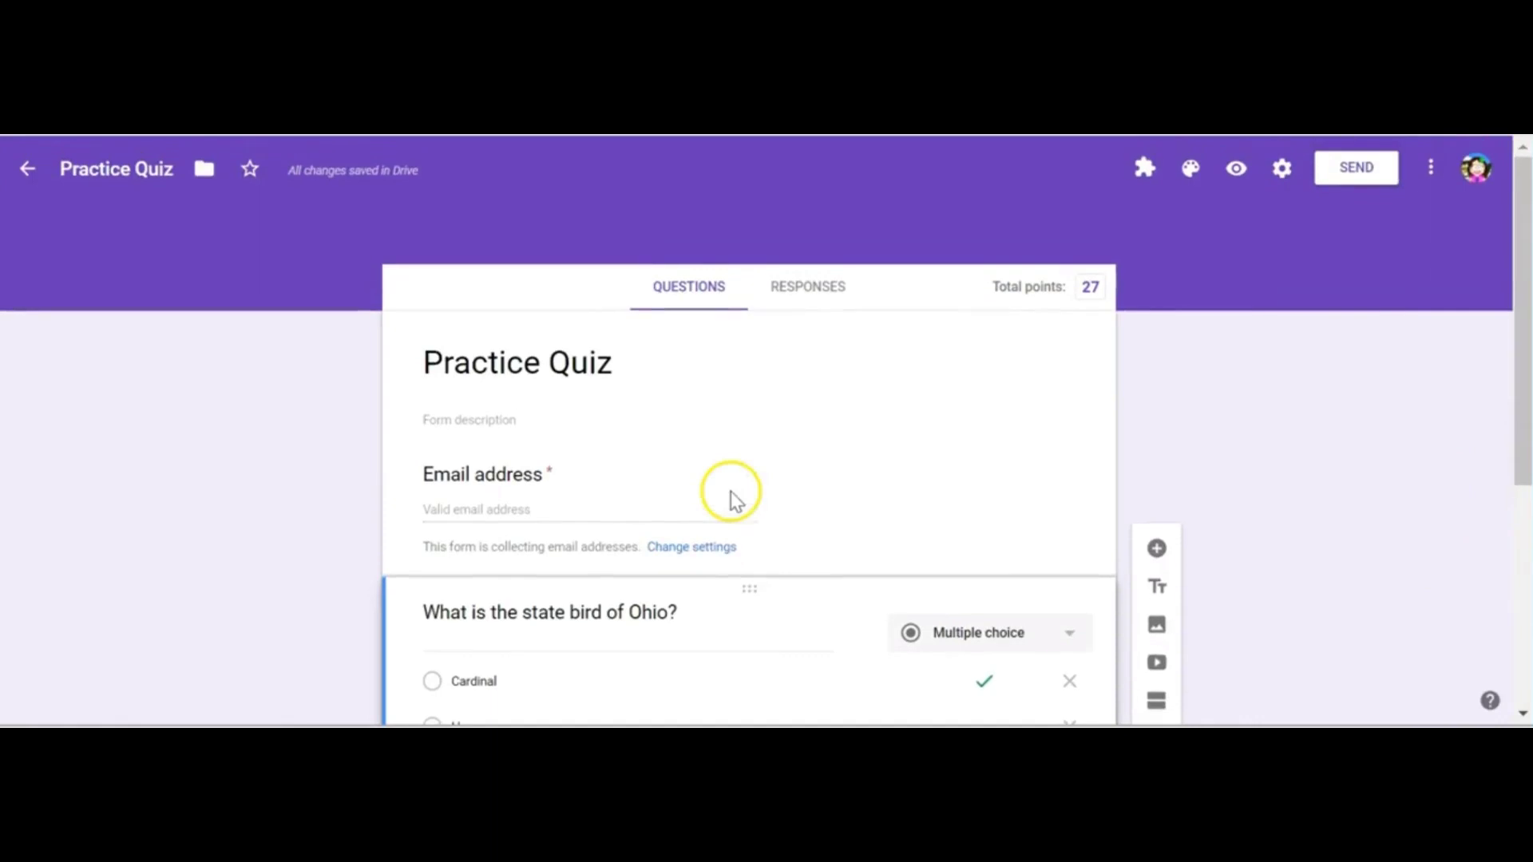
left_click(1241, 175)
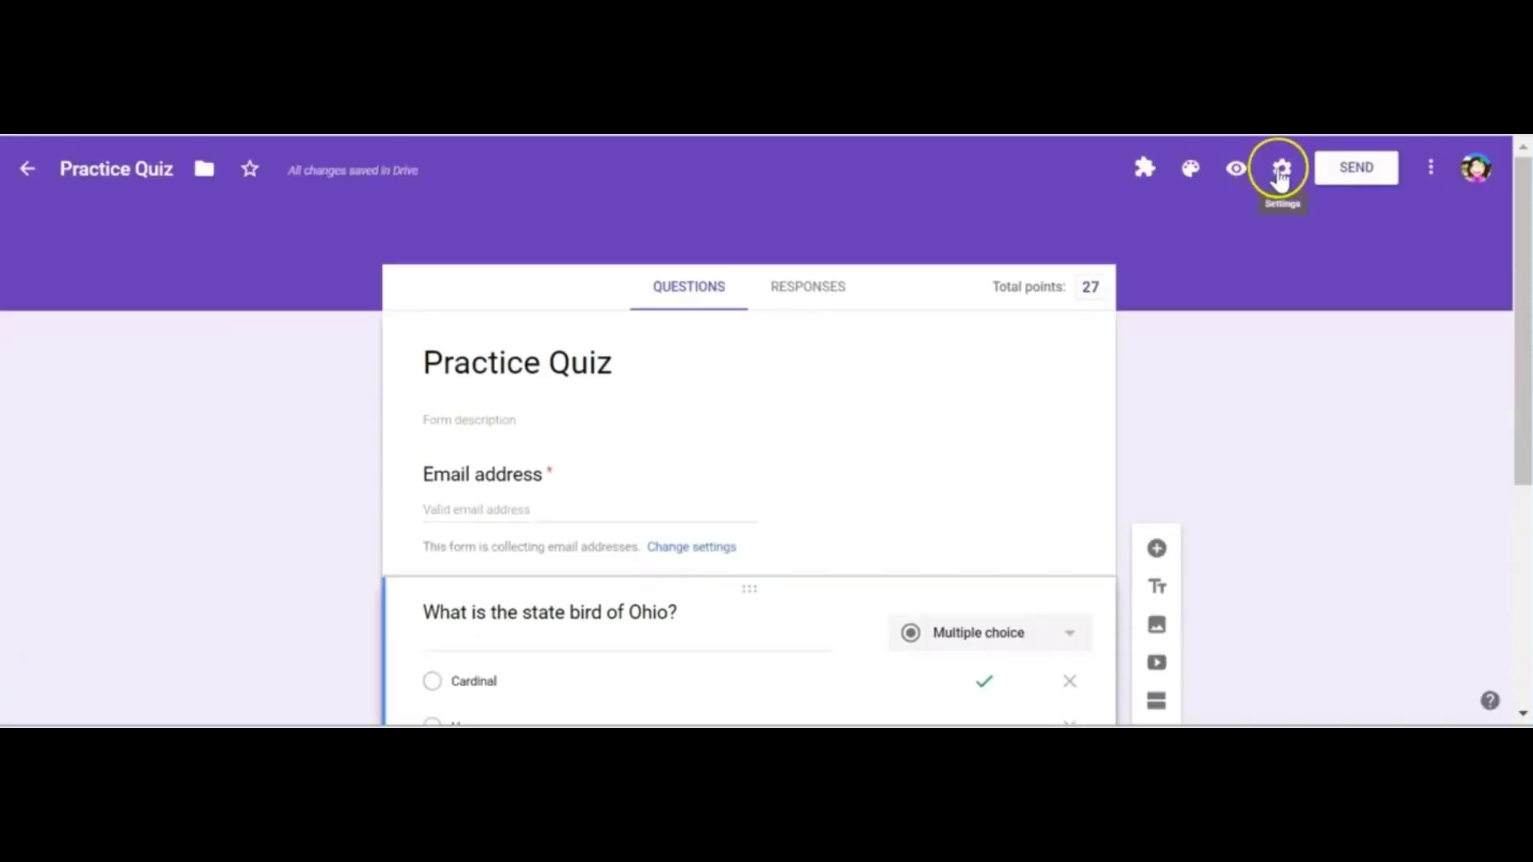
left_click(1280, 169)
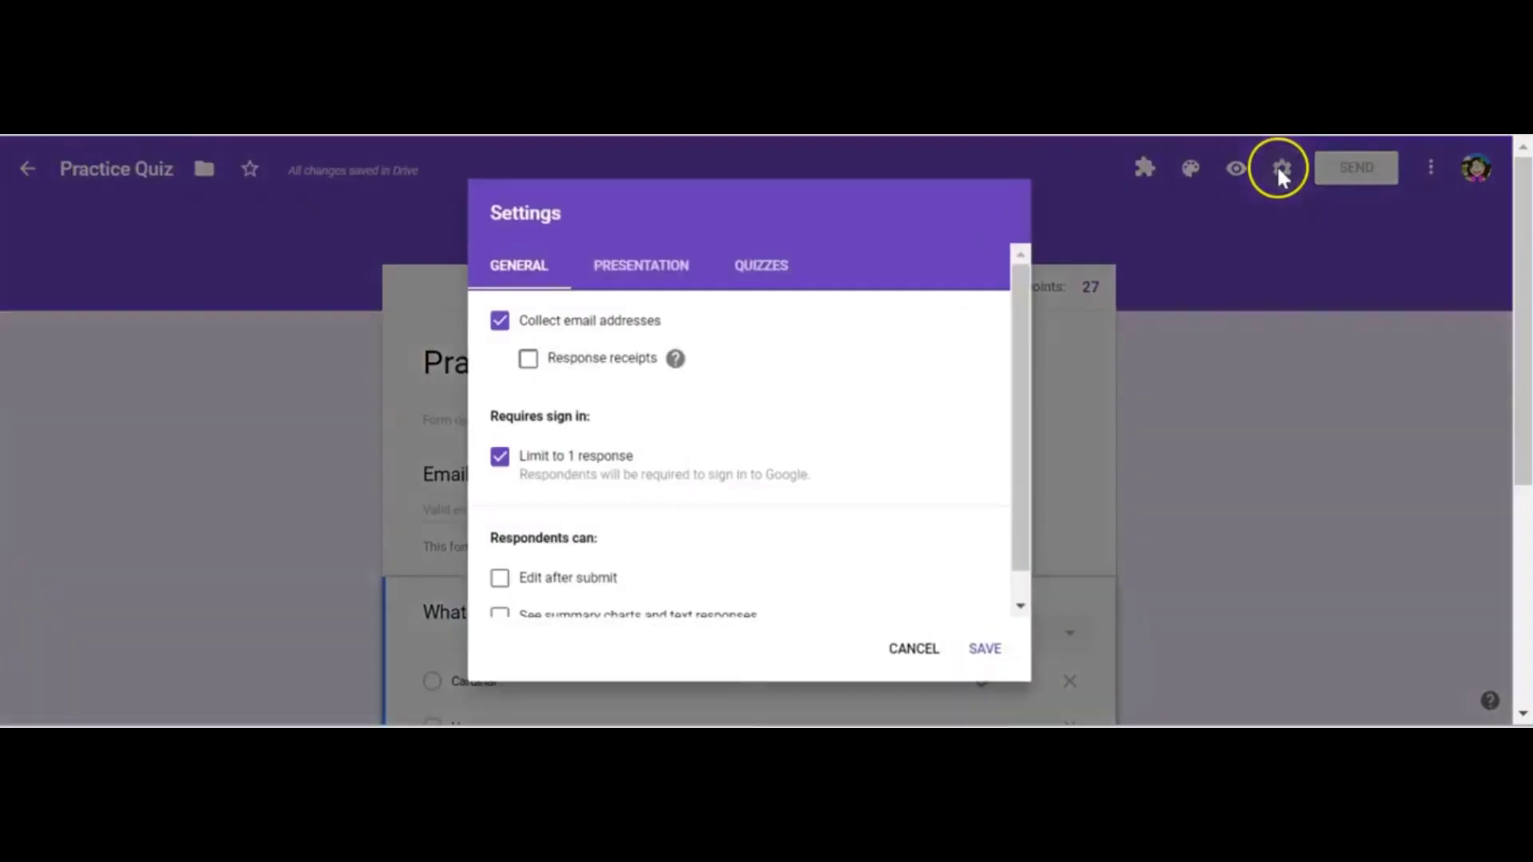
left_click(915, 648)
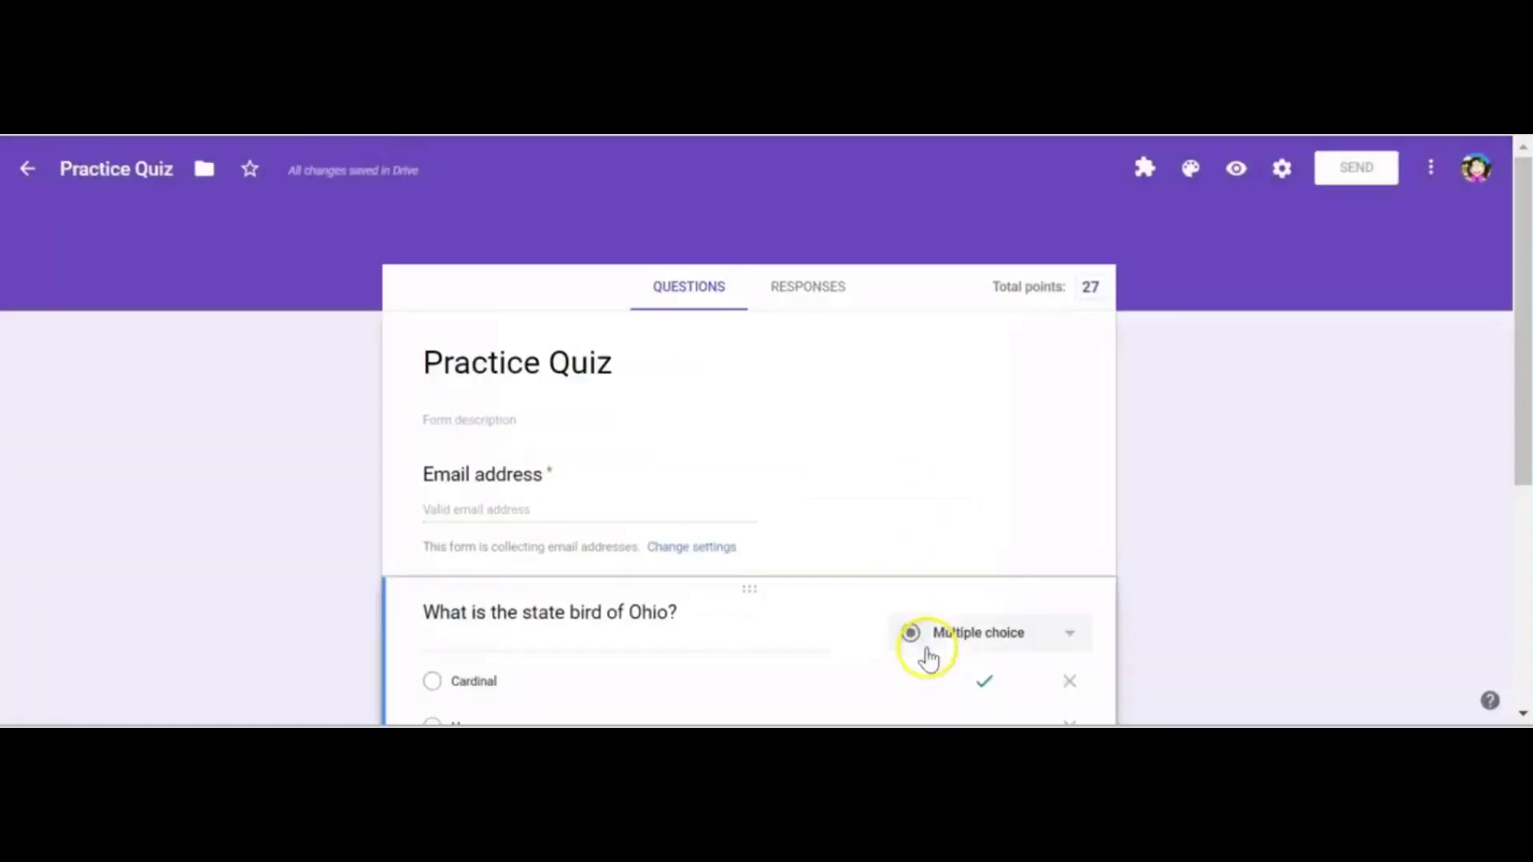
left_click(1343, 171)
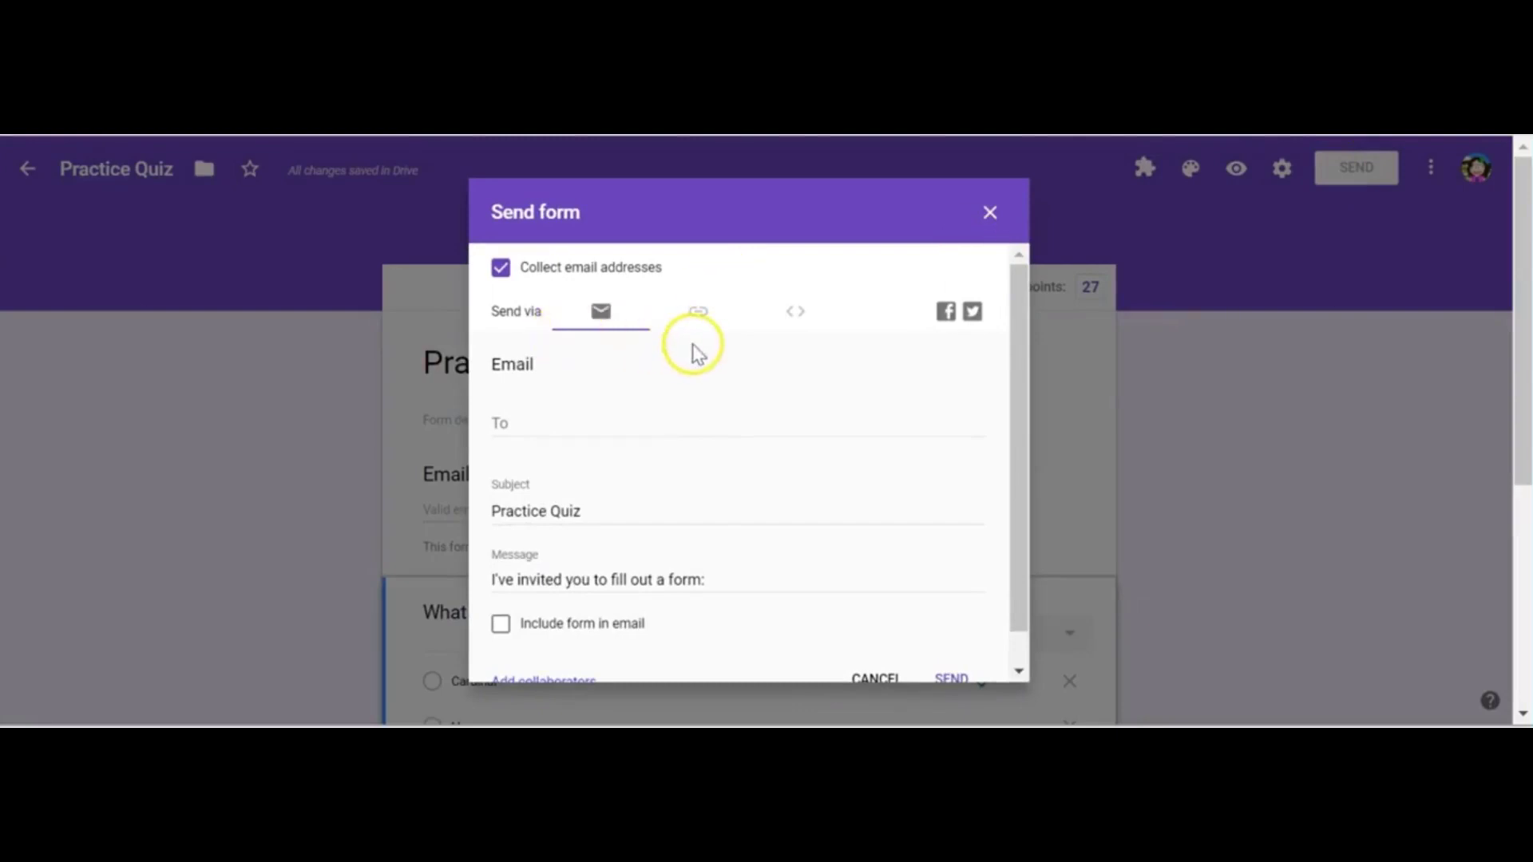
left_click(986, 219)
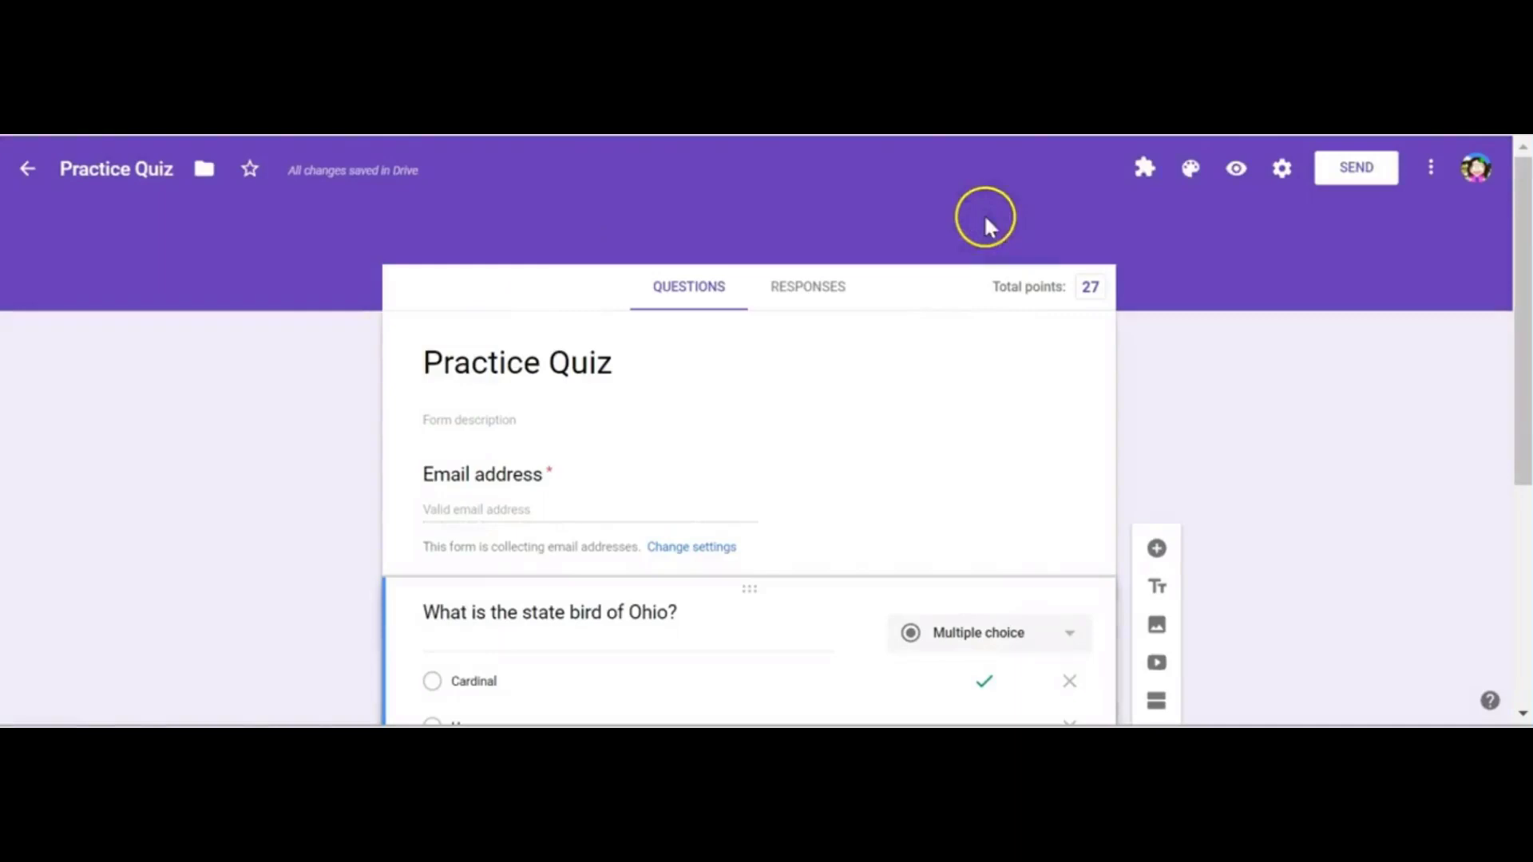
- Preview the Practice Quiz and fill in the respondent's e-mail address
left_click(1235, 170)
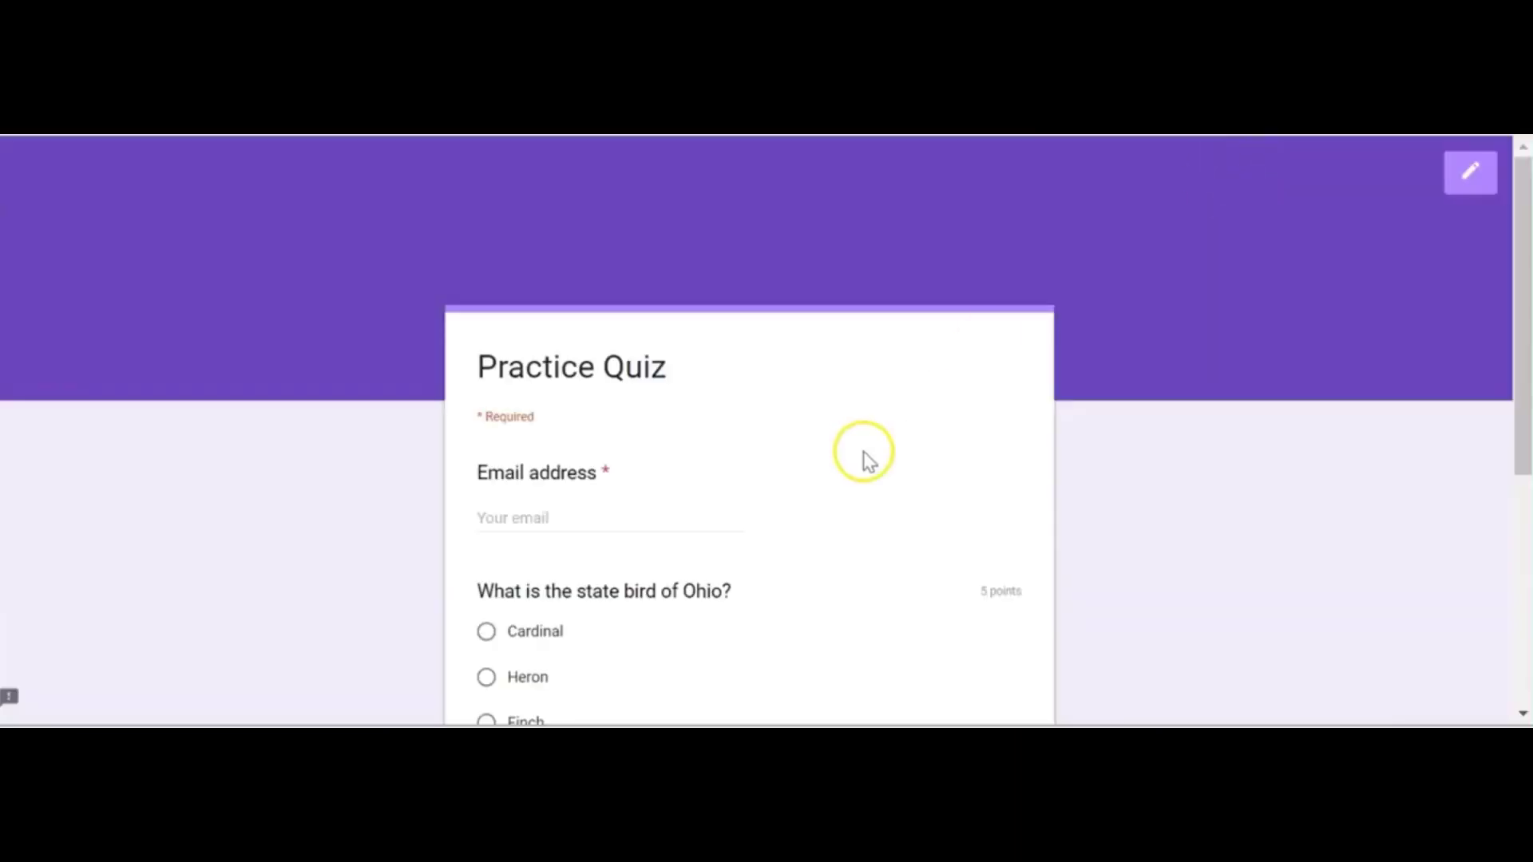
scroll(865, 459, "down", 1)
left_click(691, 407)
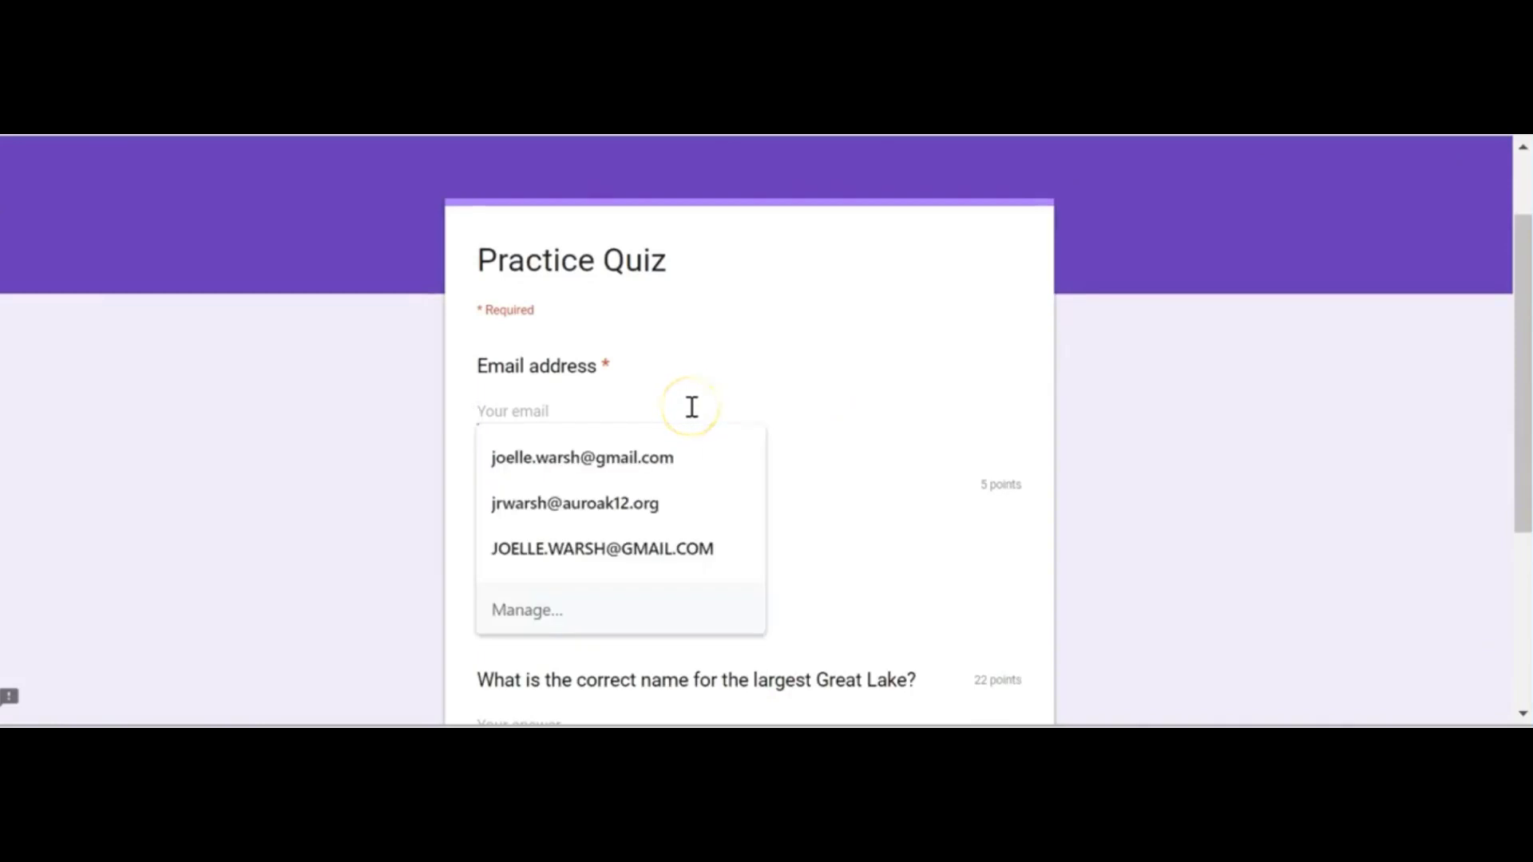
left_click(655, 463)
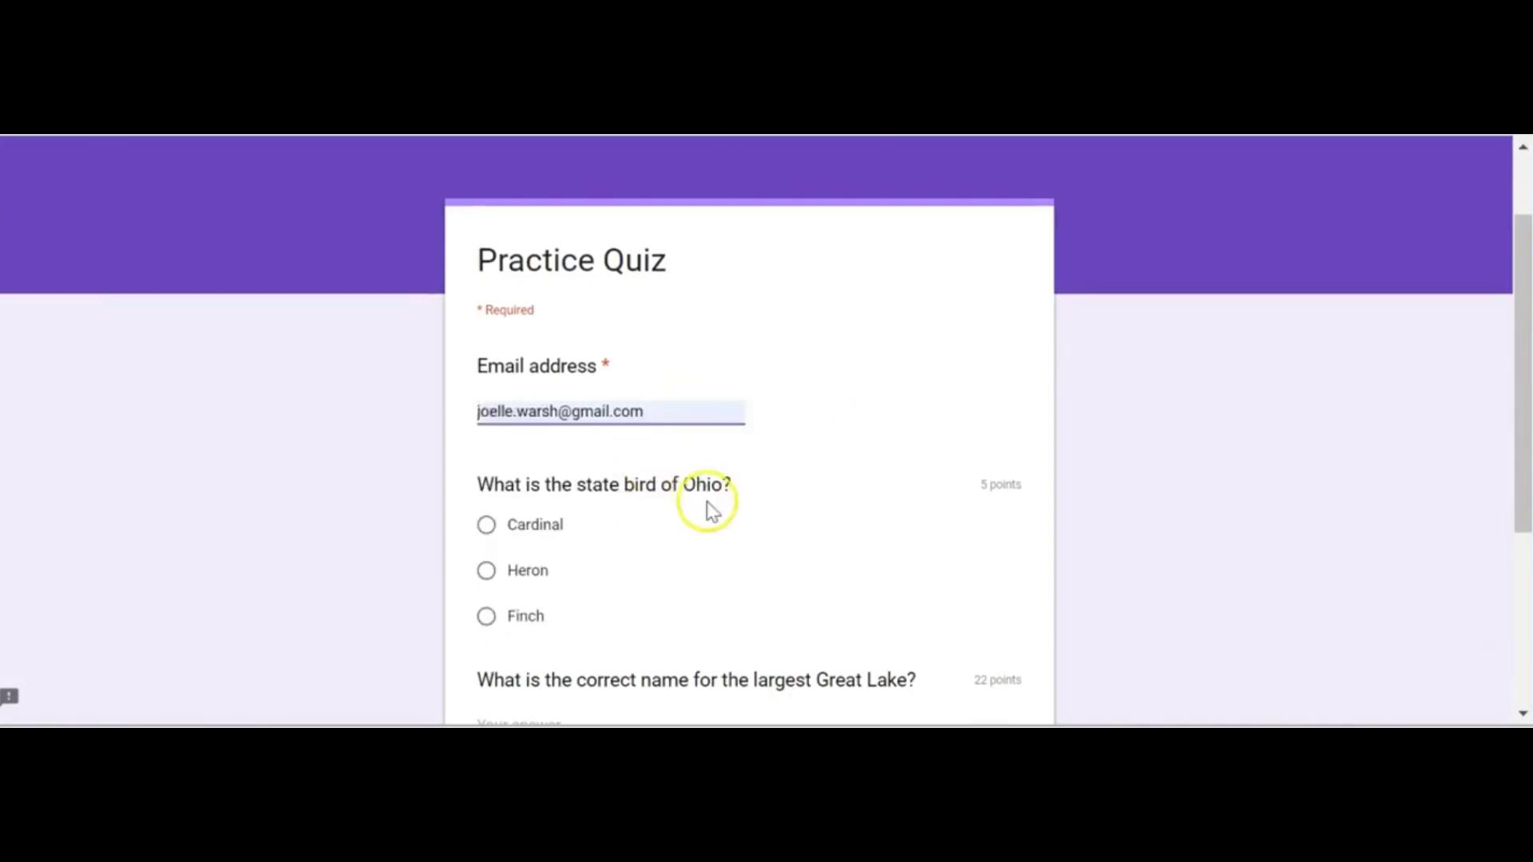
- Answer Heron for the state bird of Ohio and "Superior" for the largest Great Lake in the previewed quiz
scroll(708, 508, "down", 1)
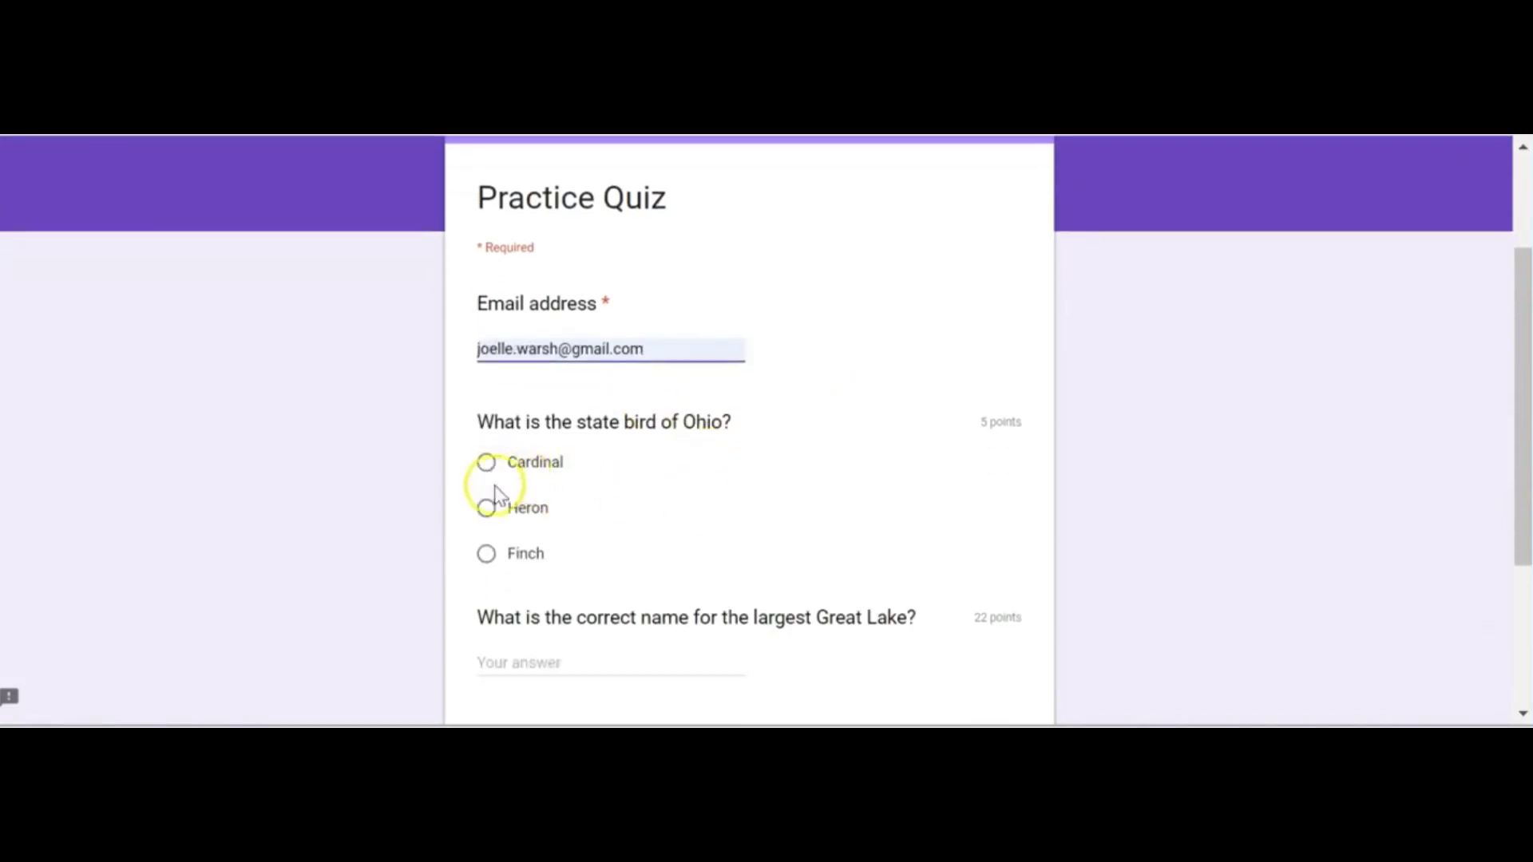
left_click(488, 510)
scroll(675, 523, "down", 1)
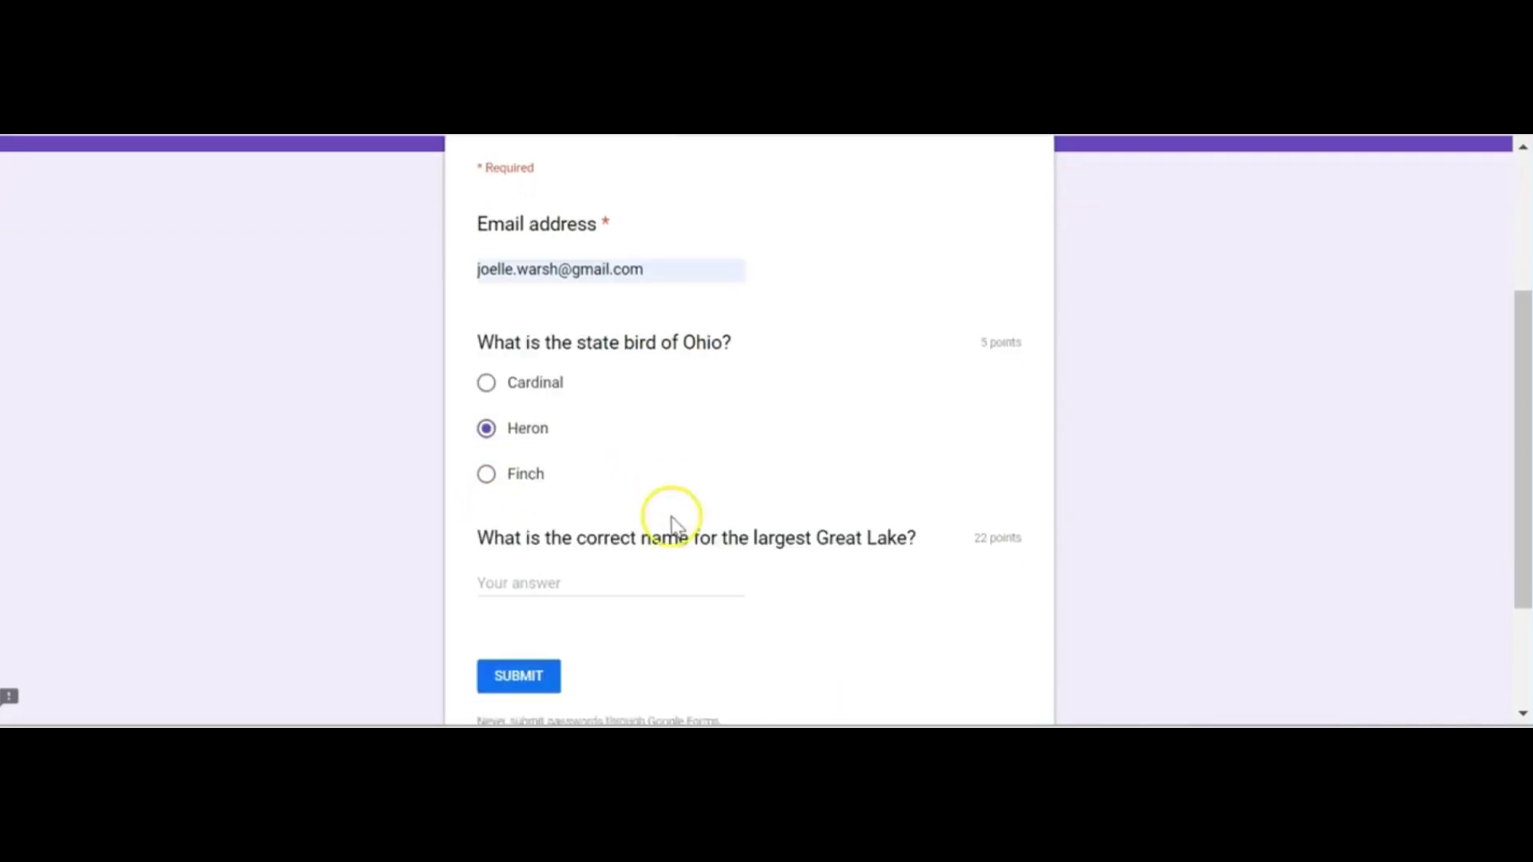
left_click(589, 571)
type("Superior")
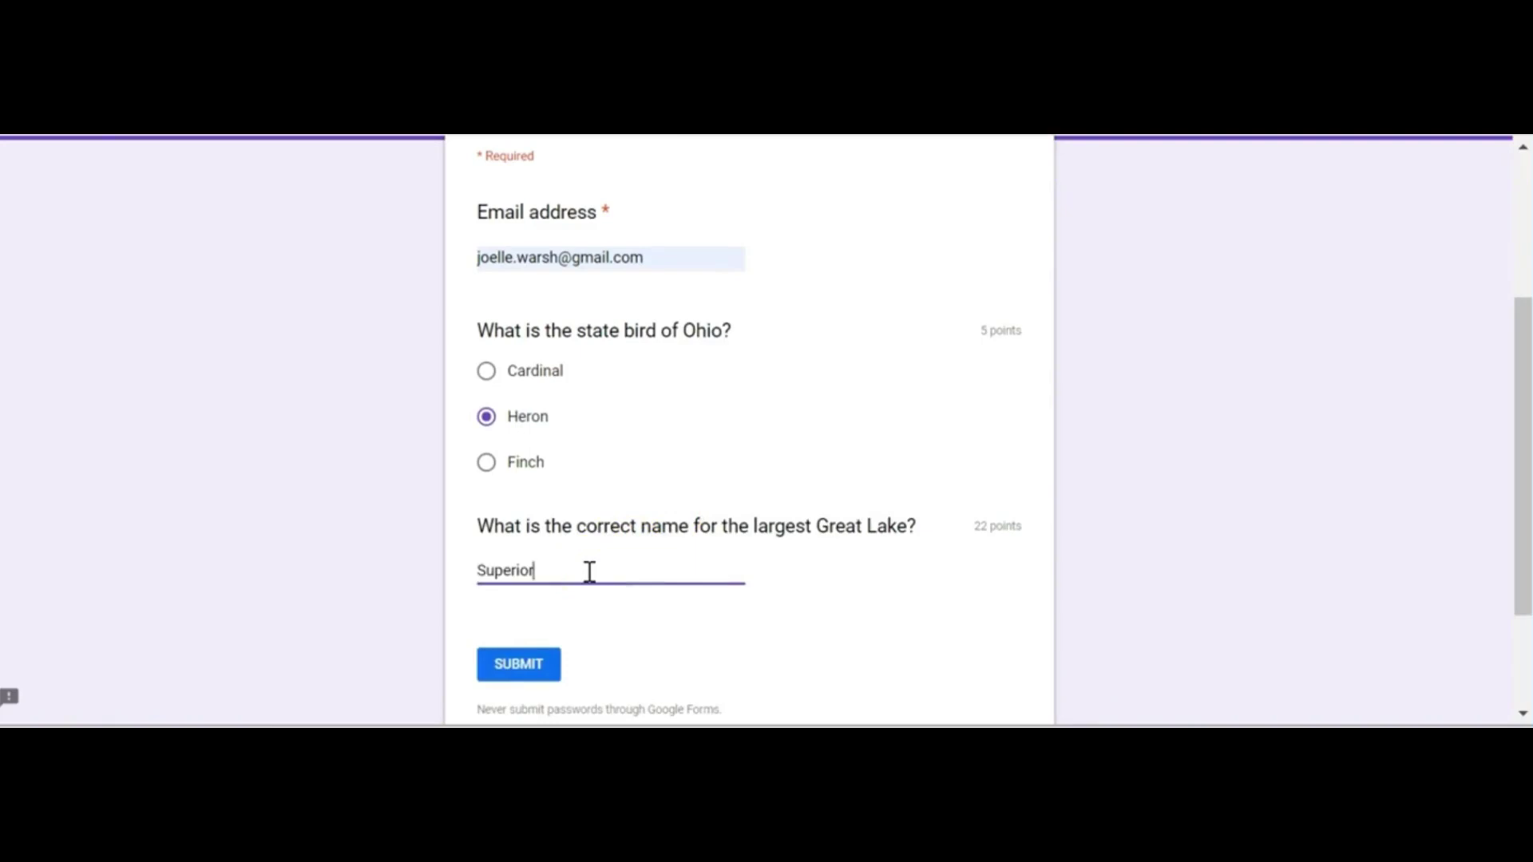
- Submit the sample response to the Practice Quiz and open the quiz options in the form's settings
left_click(532, 667)
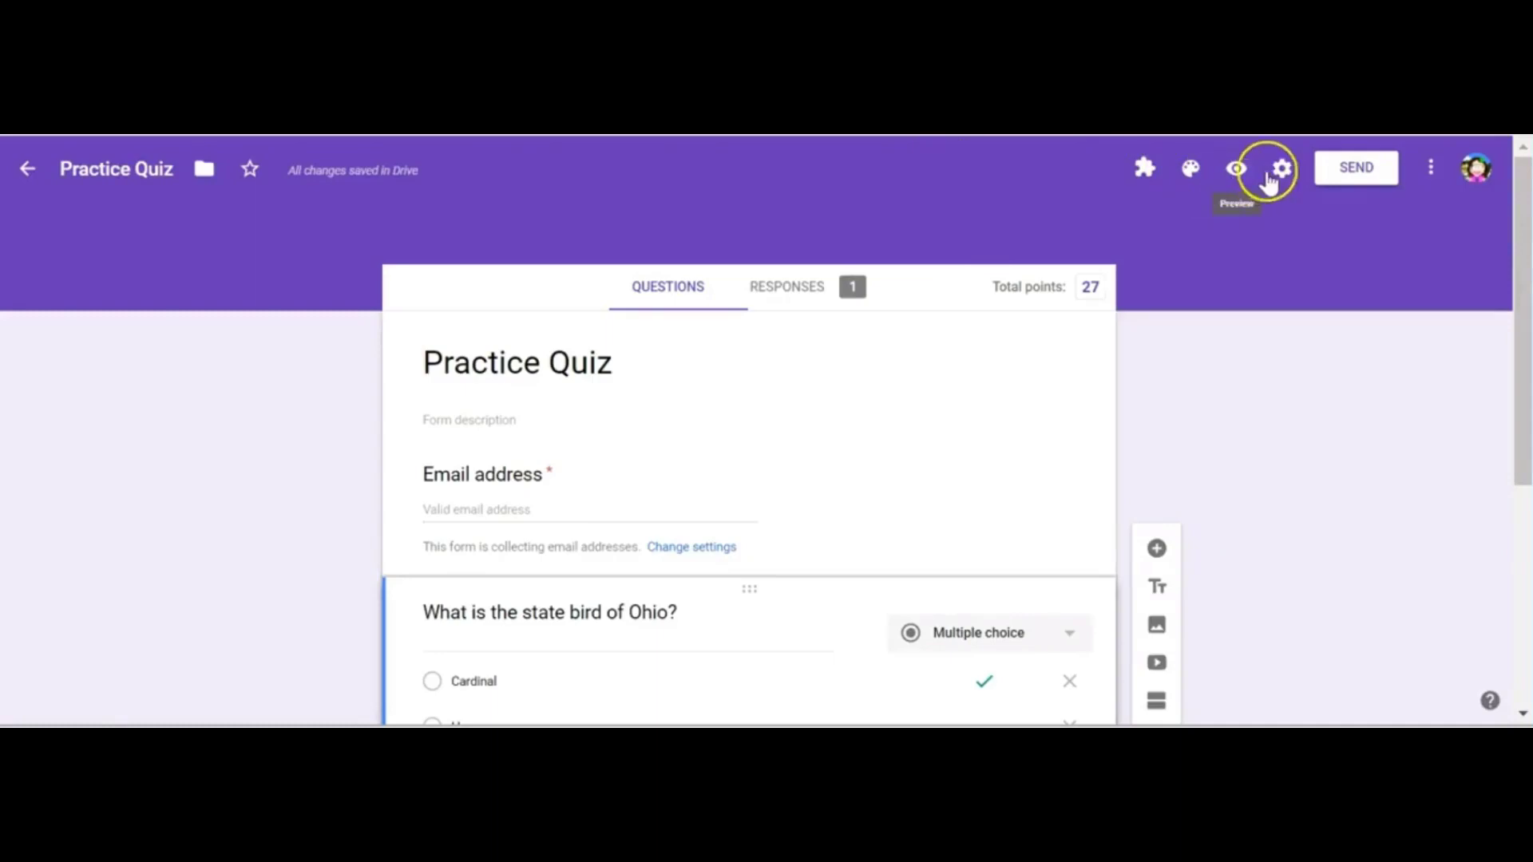
left_click(1281, 169)
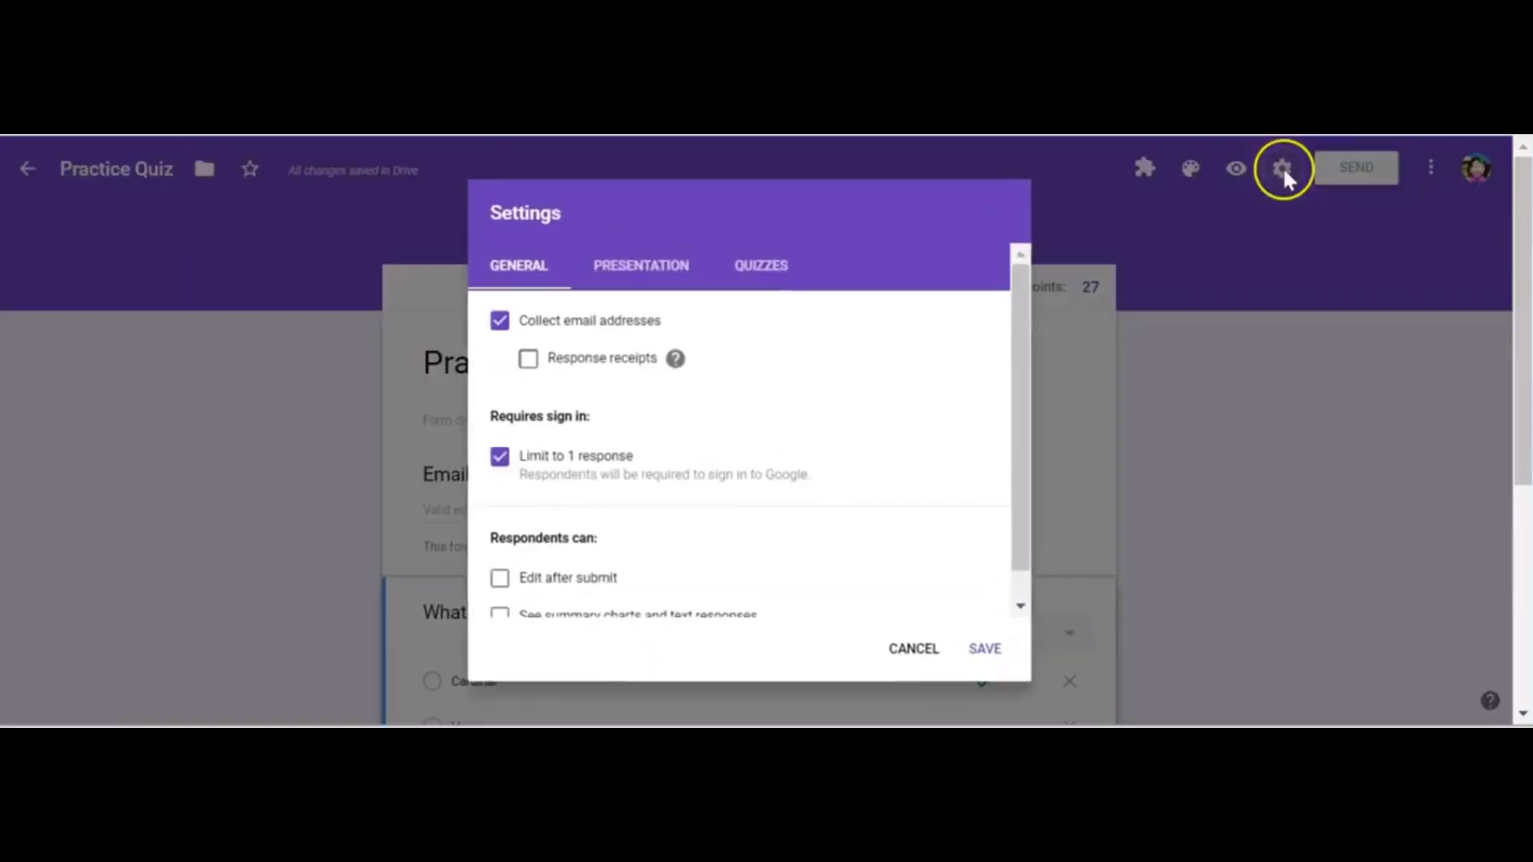
left_click(755, 276)
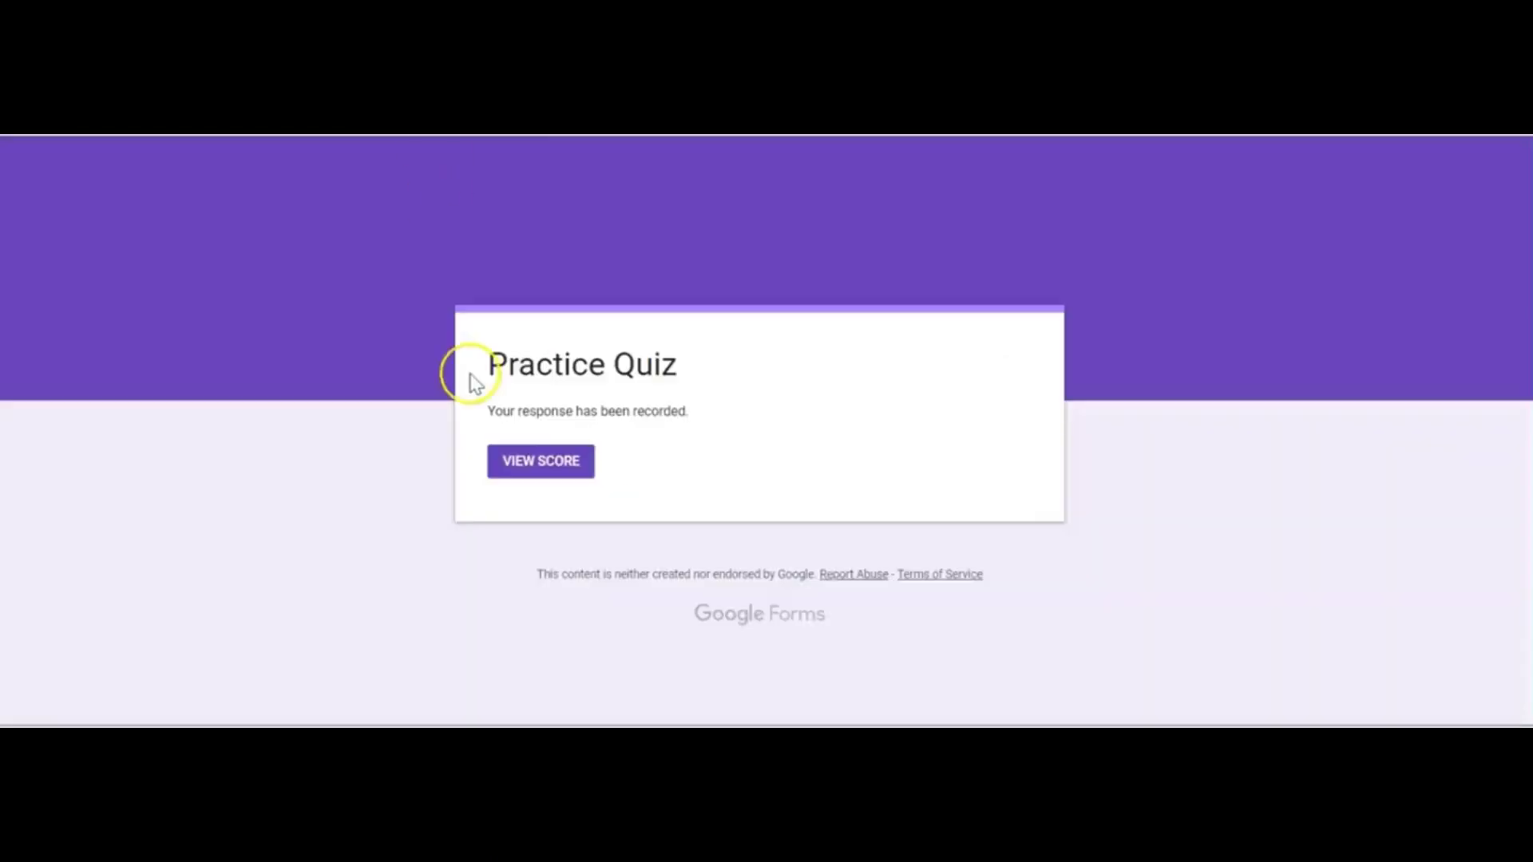
- View the score of the submitted response and review the grading of the state bird and largest Great Lake questions
left_click(549, 467)
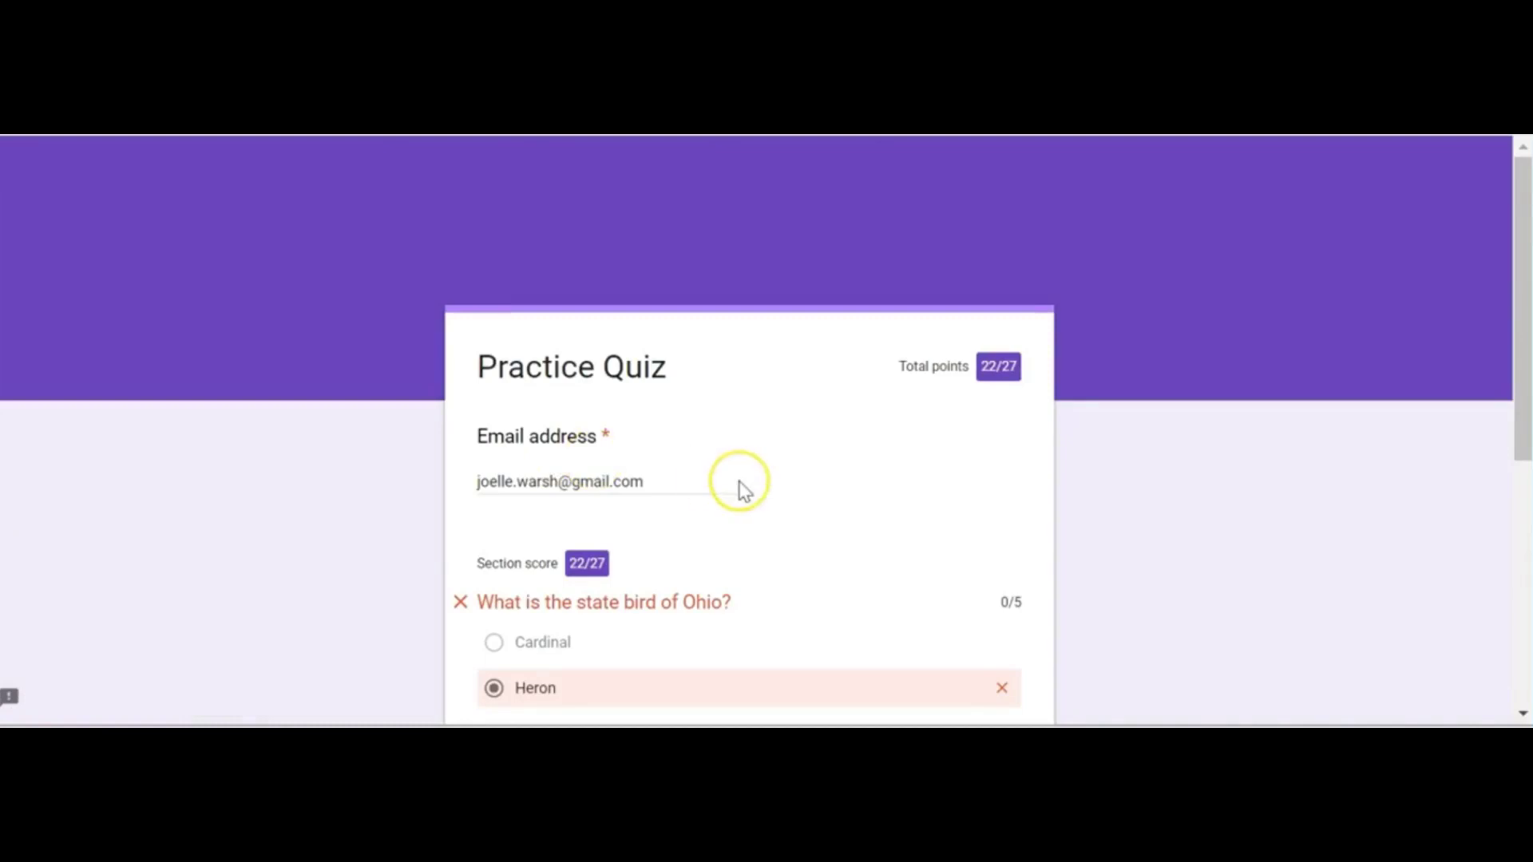
scroll(735, 487, "down", 1)
scroll(741, 489, "down", 1)
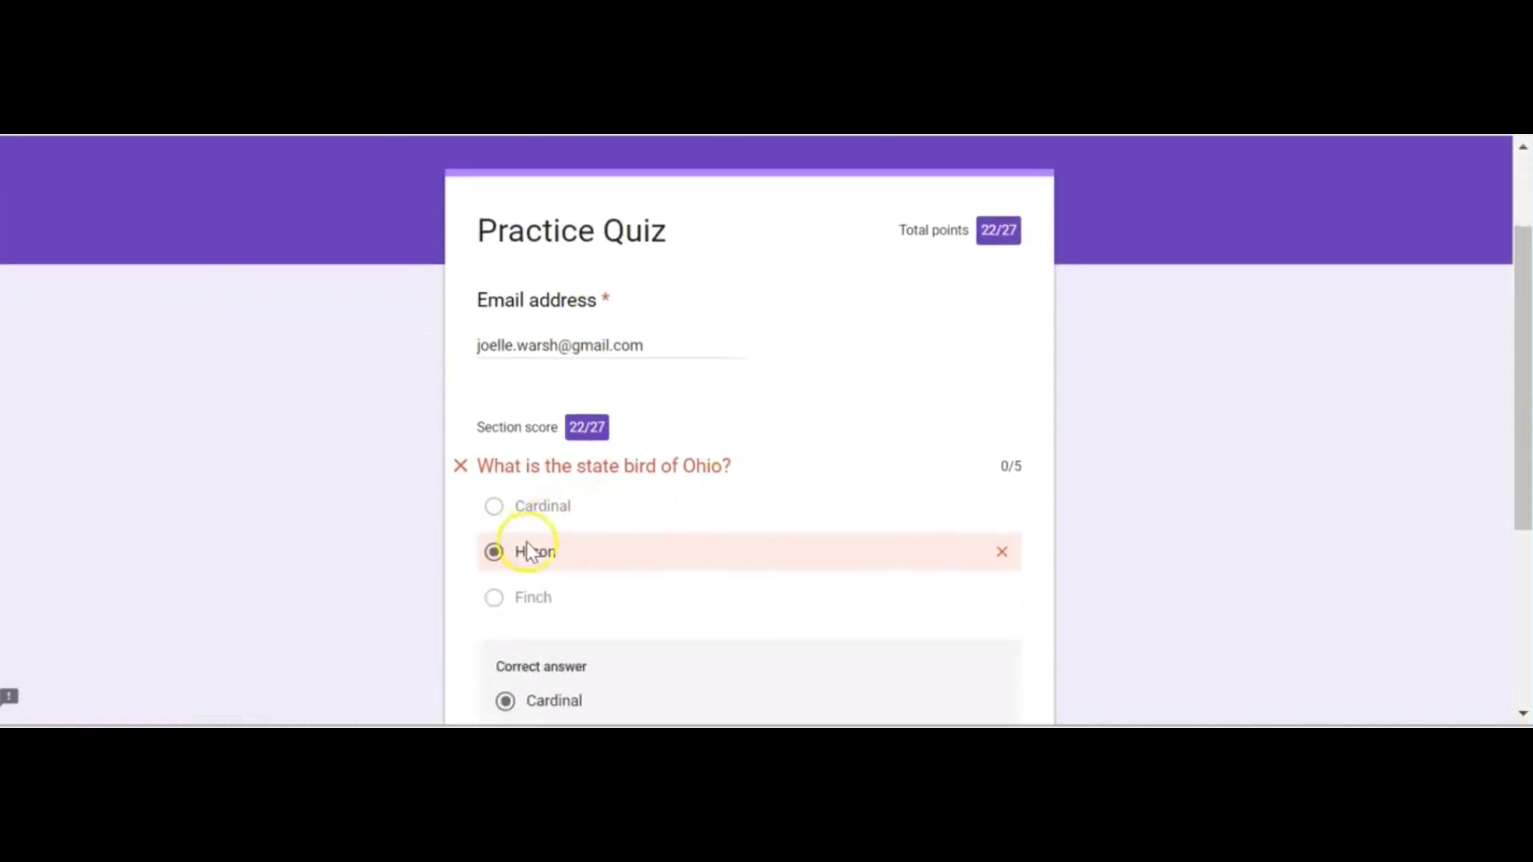
scroll(663, 546, "down", 2)
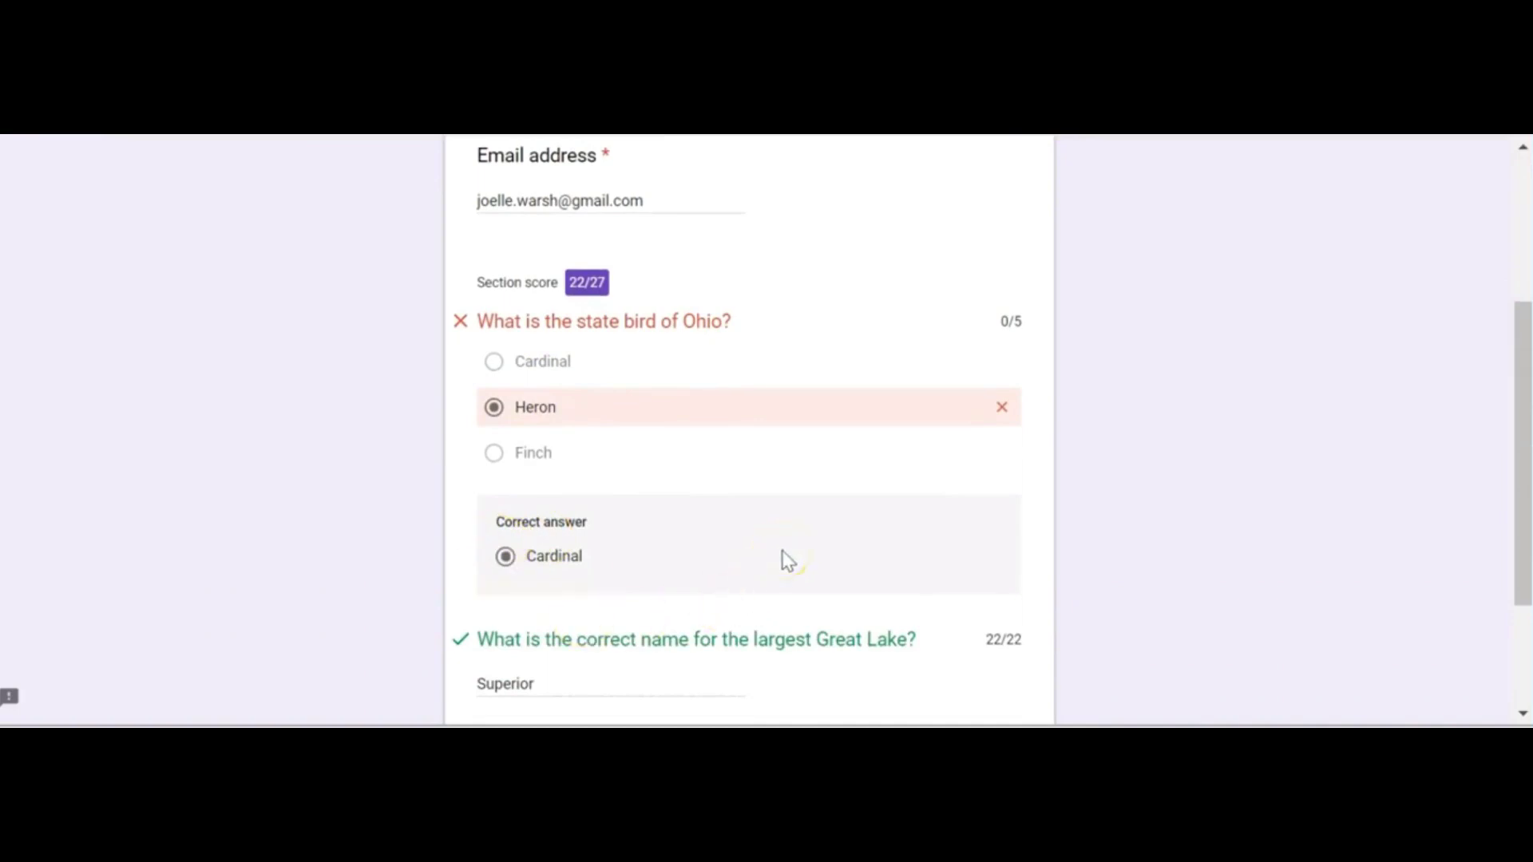
scroll(702, 551, "down", 2)
scroll(650, 534, "up", 1)
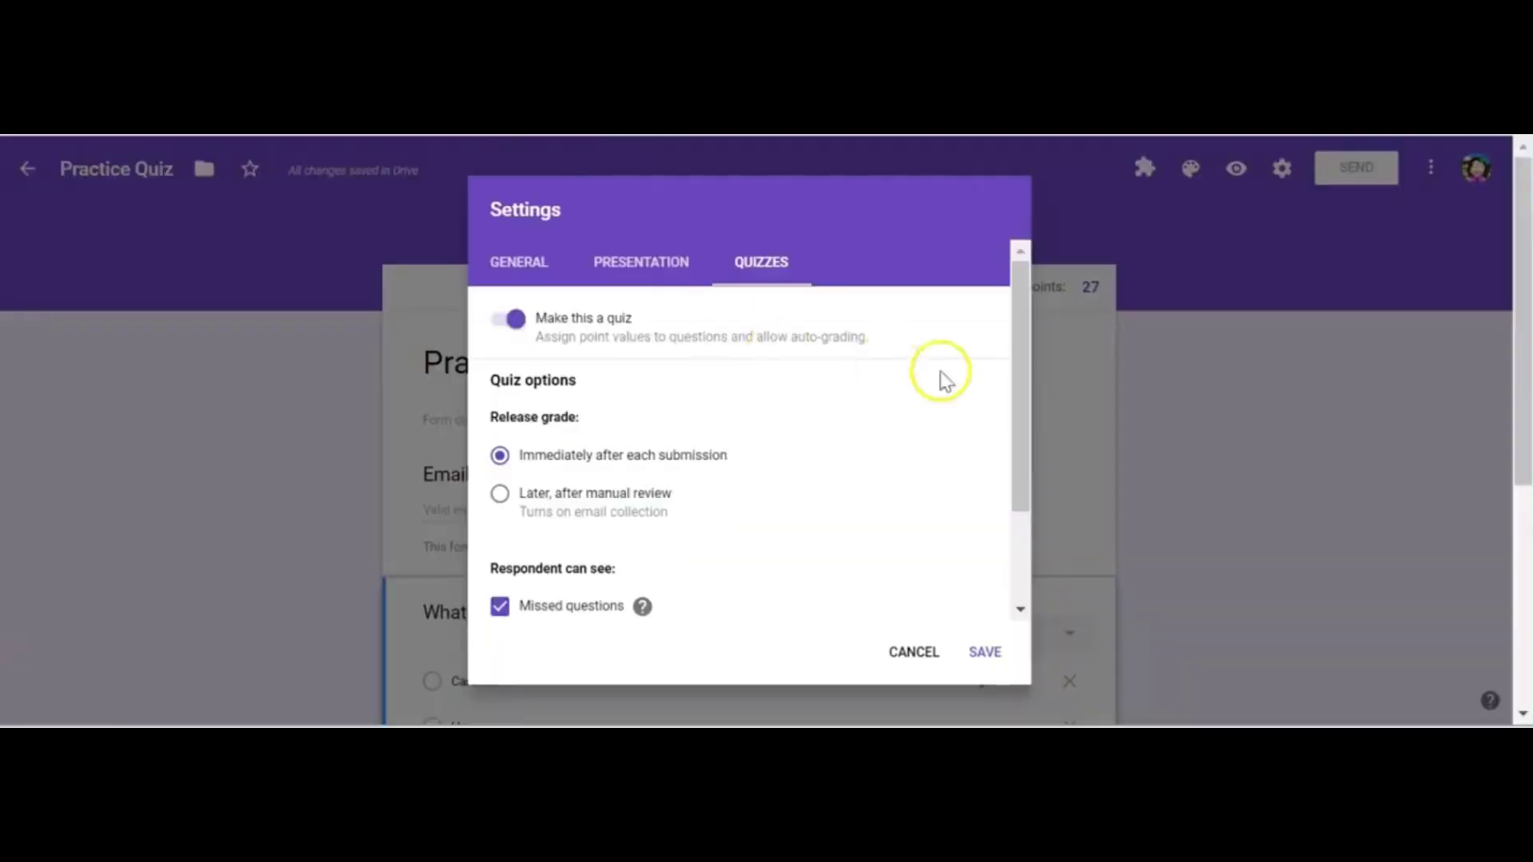
- Examine the form's quiz settings for grade release and what respondents can see
left_click_drag(1024, 360, 999, 487)
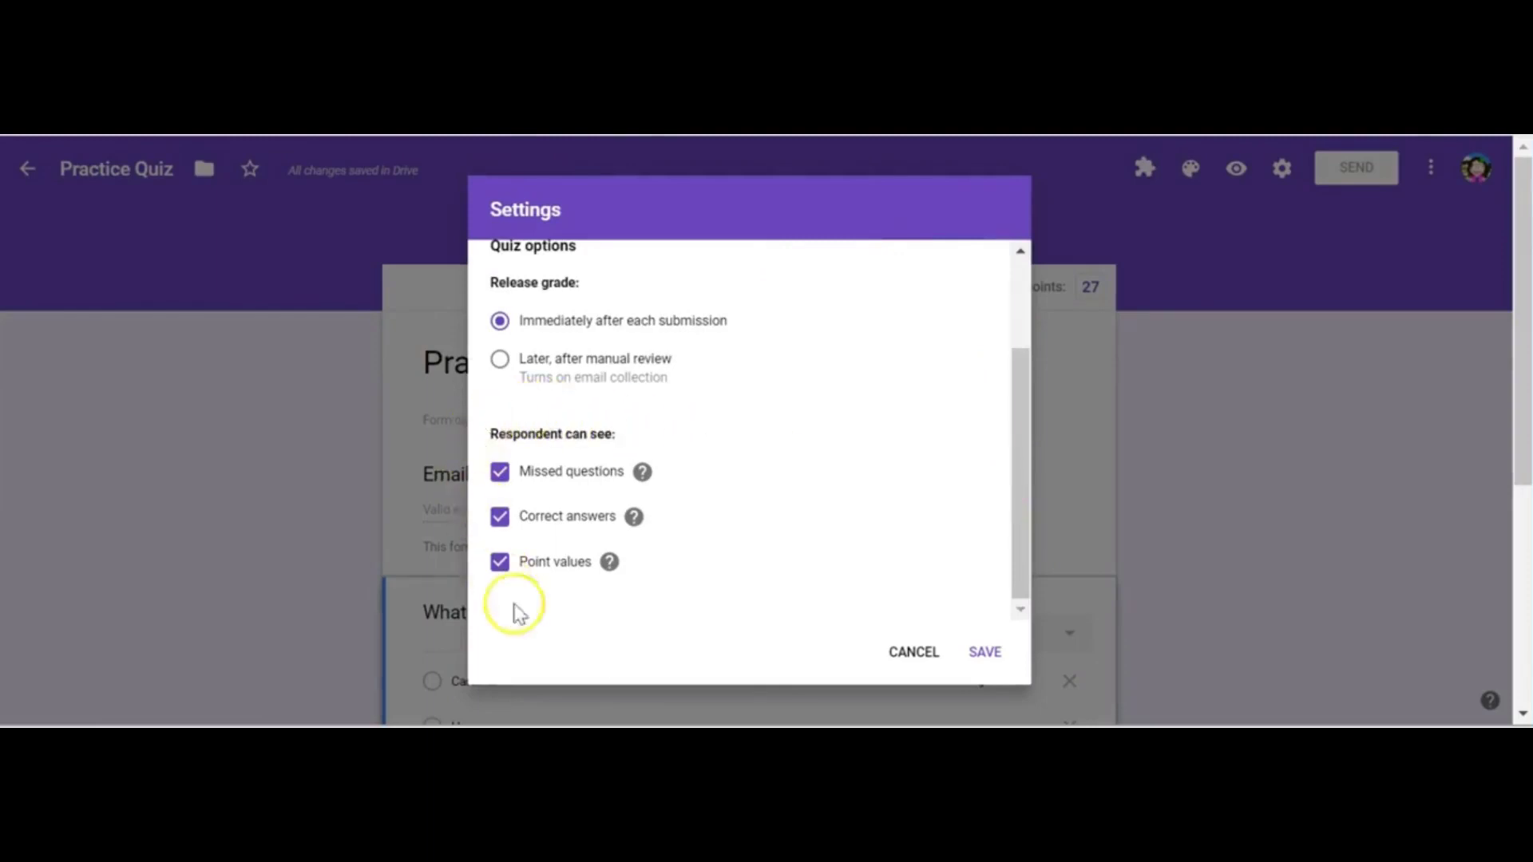